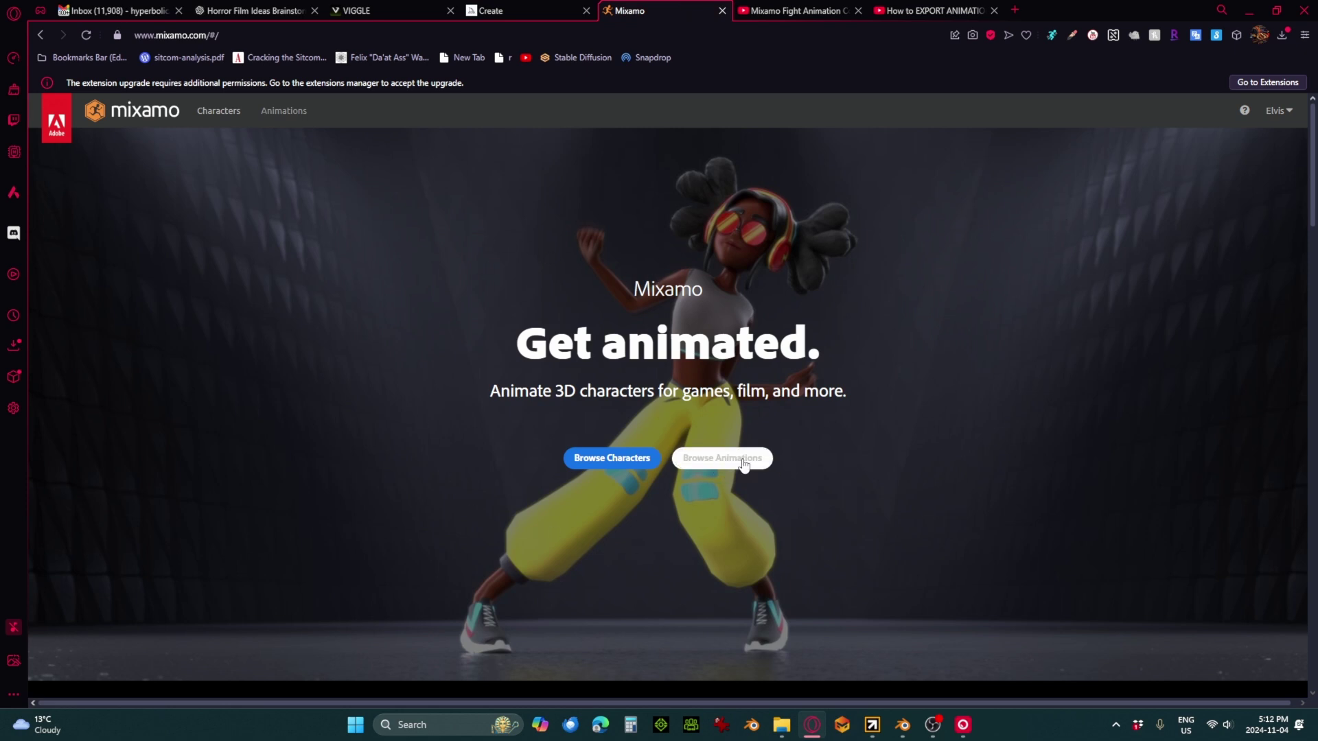
Browse the Mixamo characters and load Remy as the new character, replacing the current one
click(634, 465)
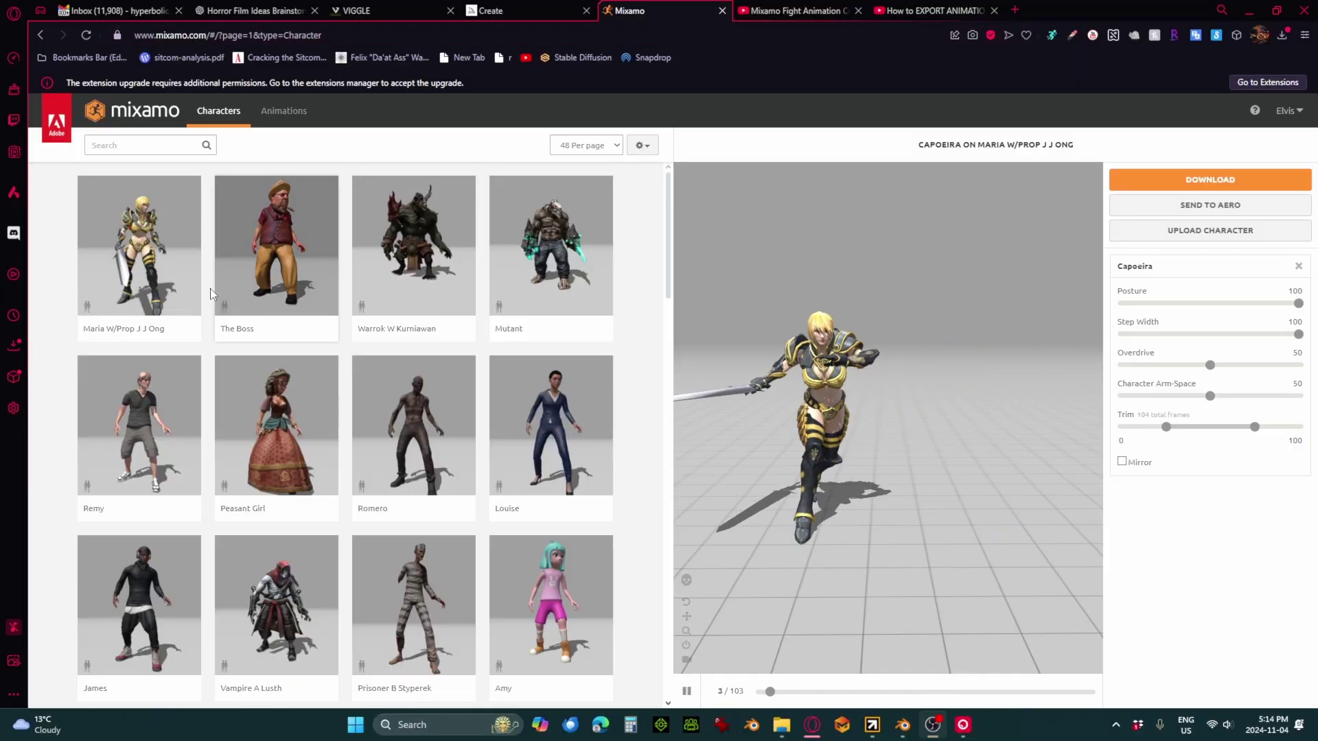
scroll(110, 361, down, 1)
scroll(152, 323, down, 1)
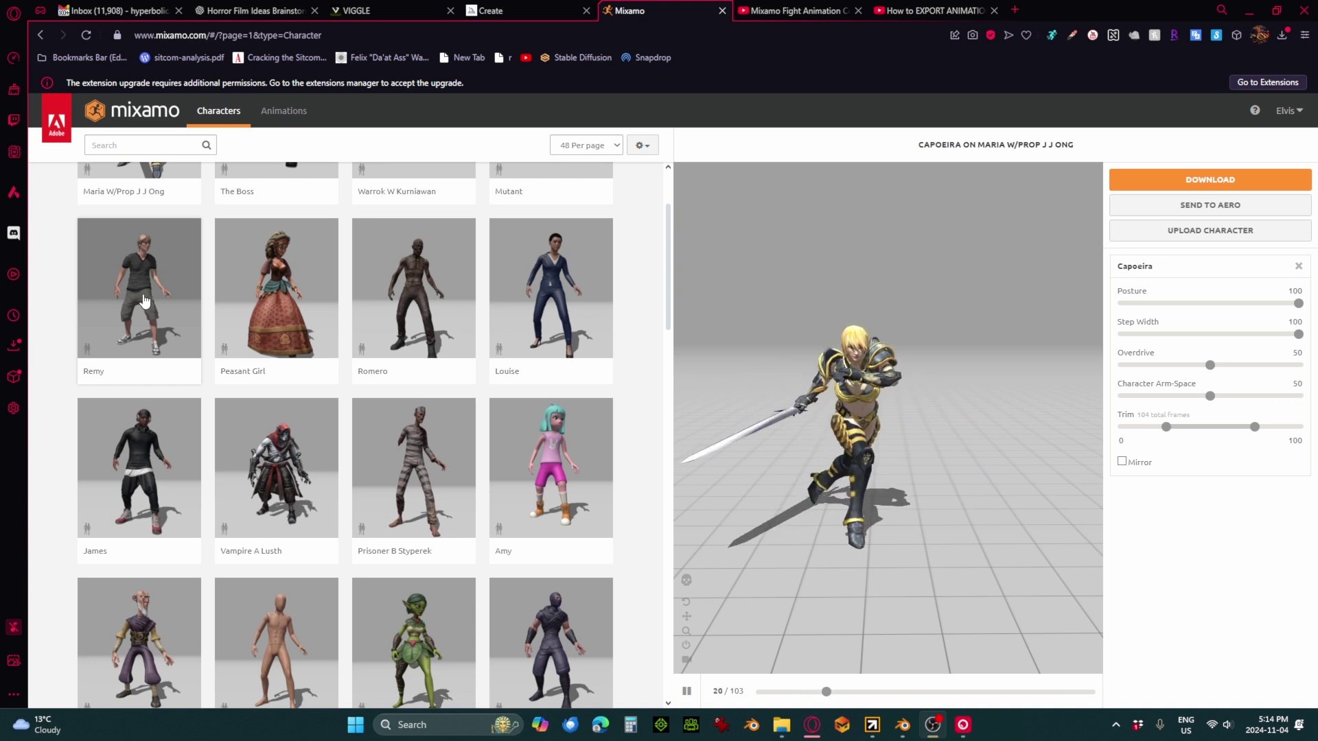
click(144, 301)
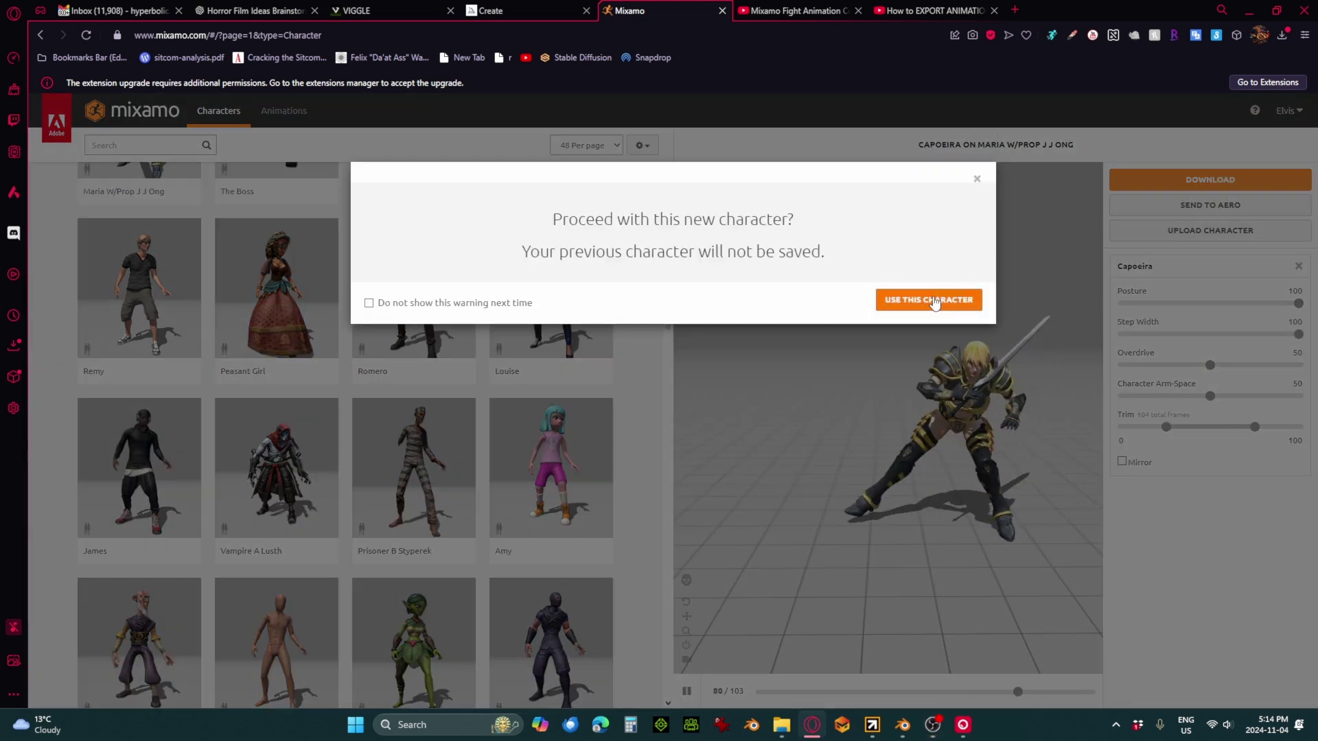
click(935, 301)
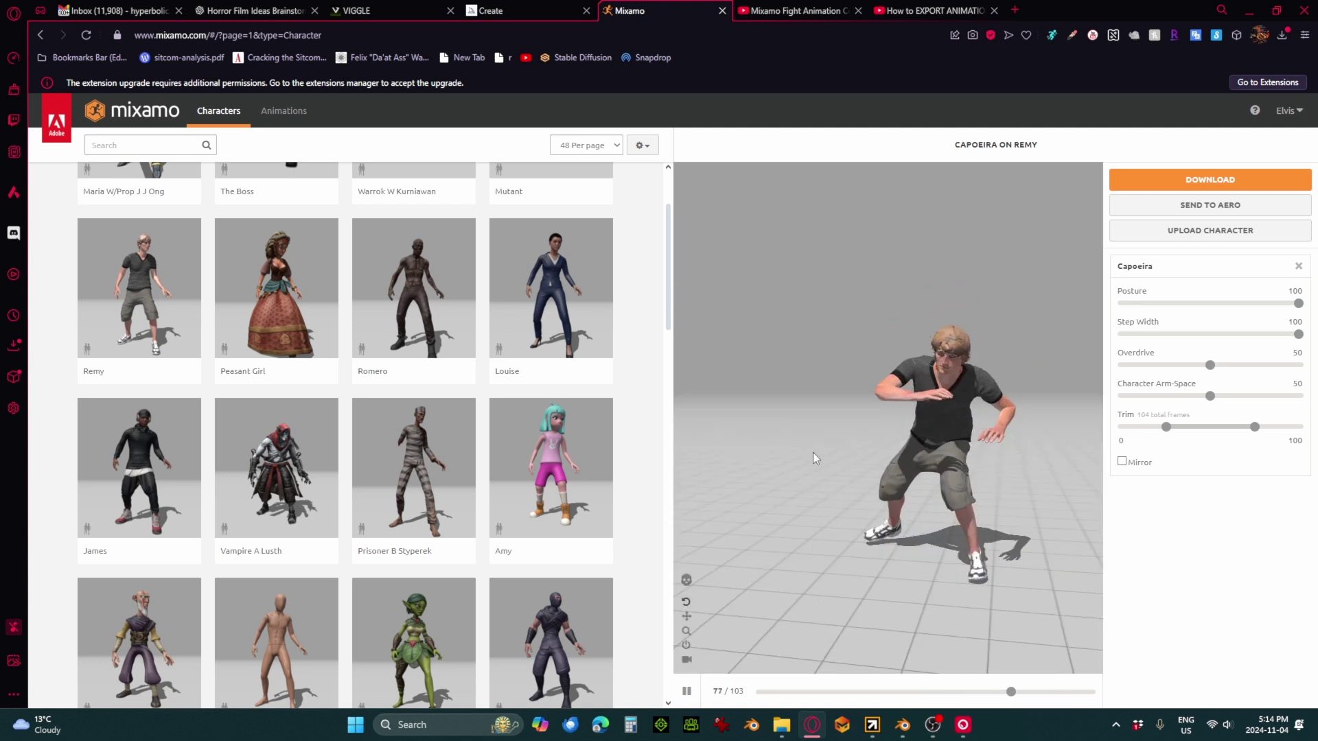
Search the animations for "fist fight", apply Fist Fight A to Remy and inspect the motion from another angle
click(289, 120)
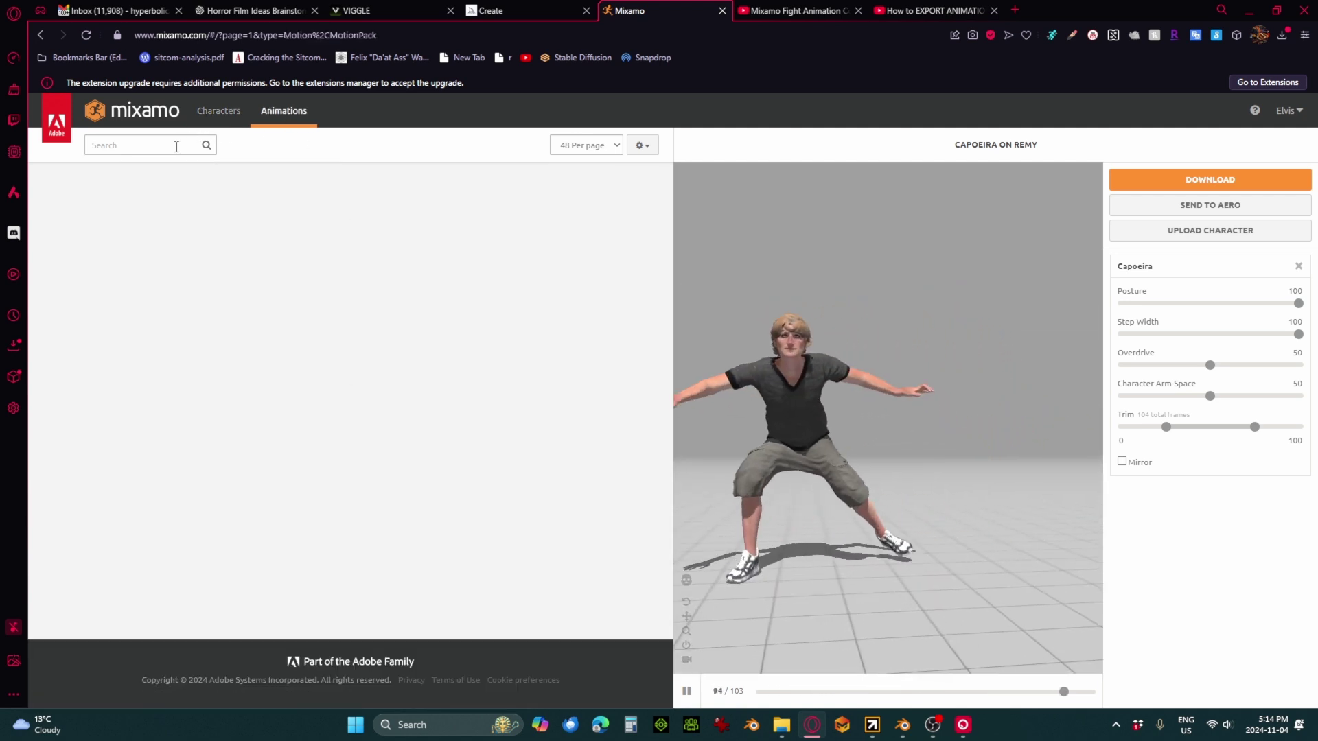
click(173, 146)
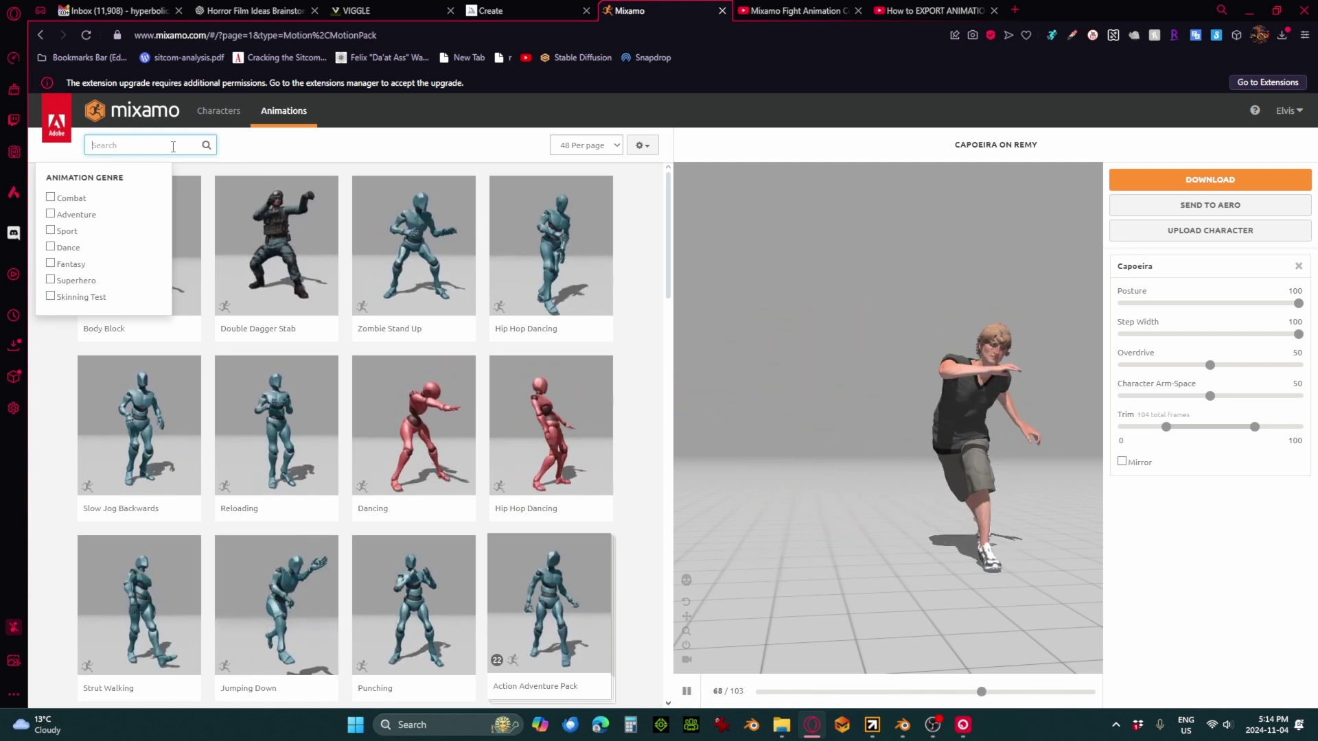
text(fist fight)
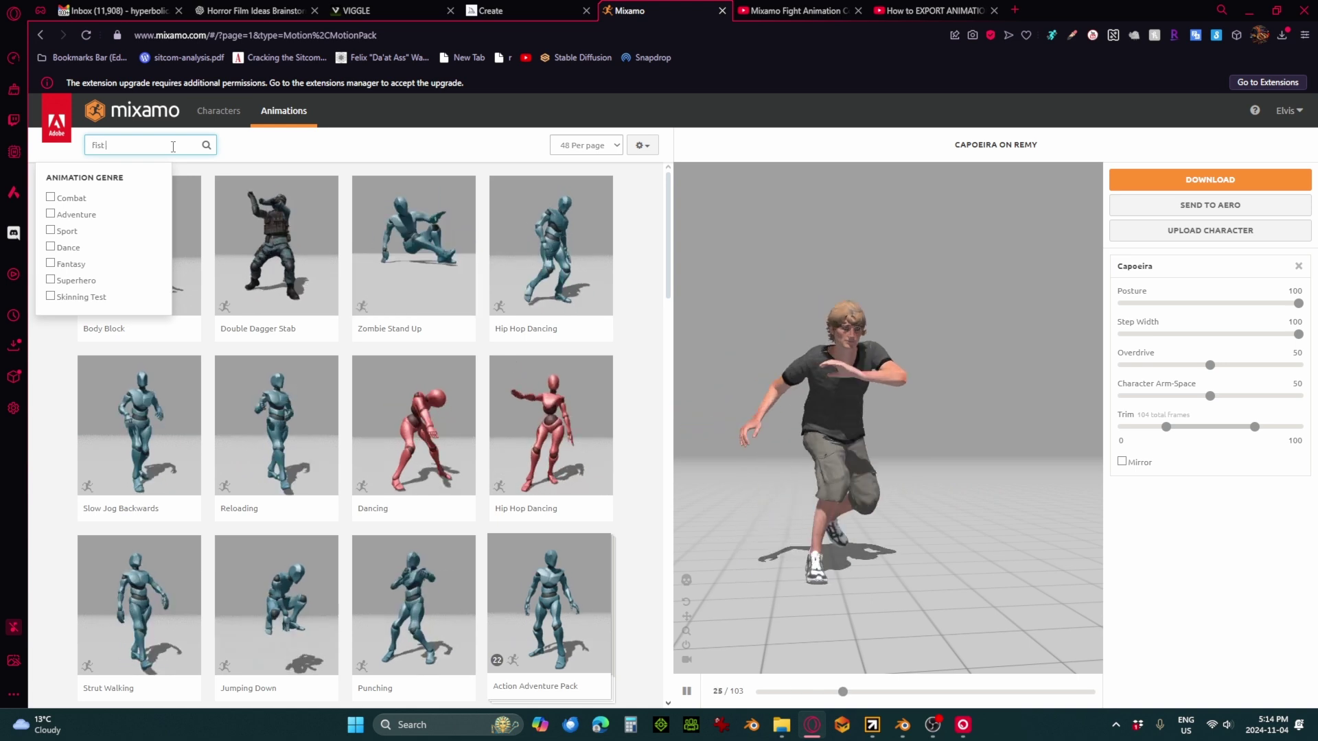
key(Return)
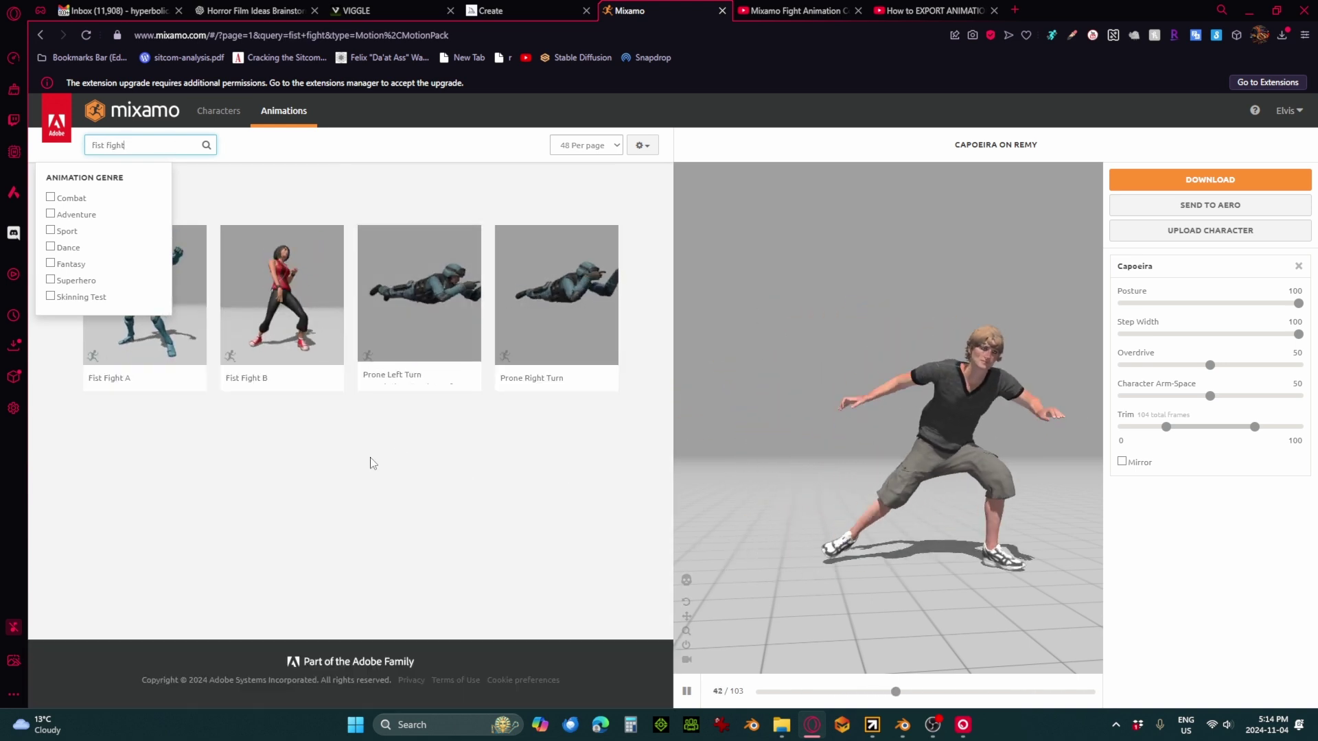
click(158, 387)
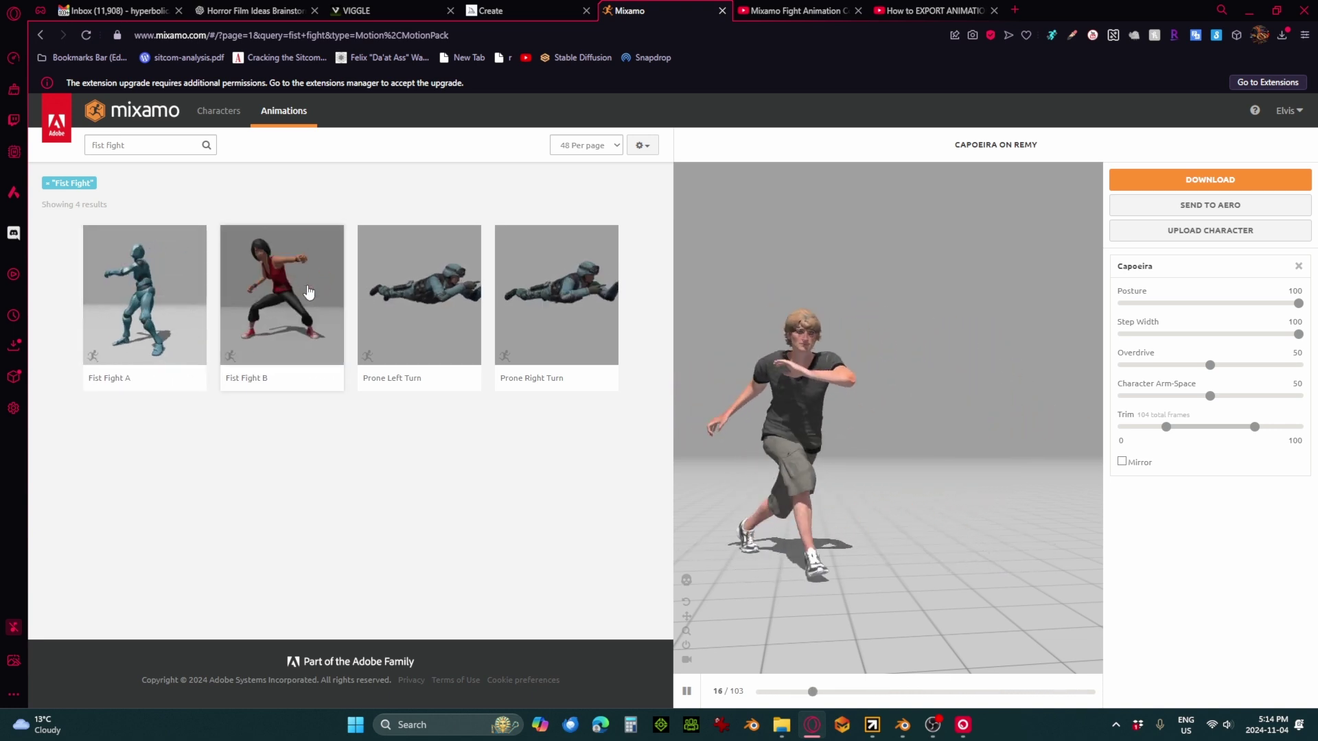
click(127, 282)
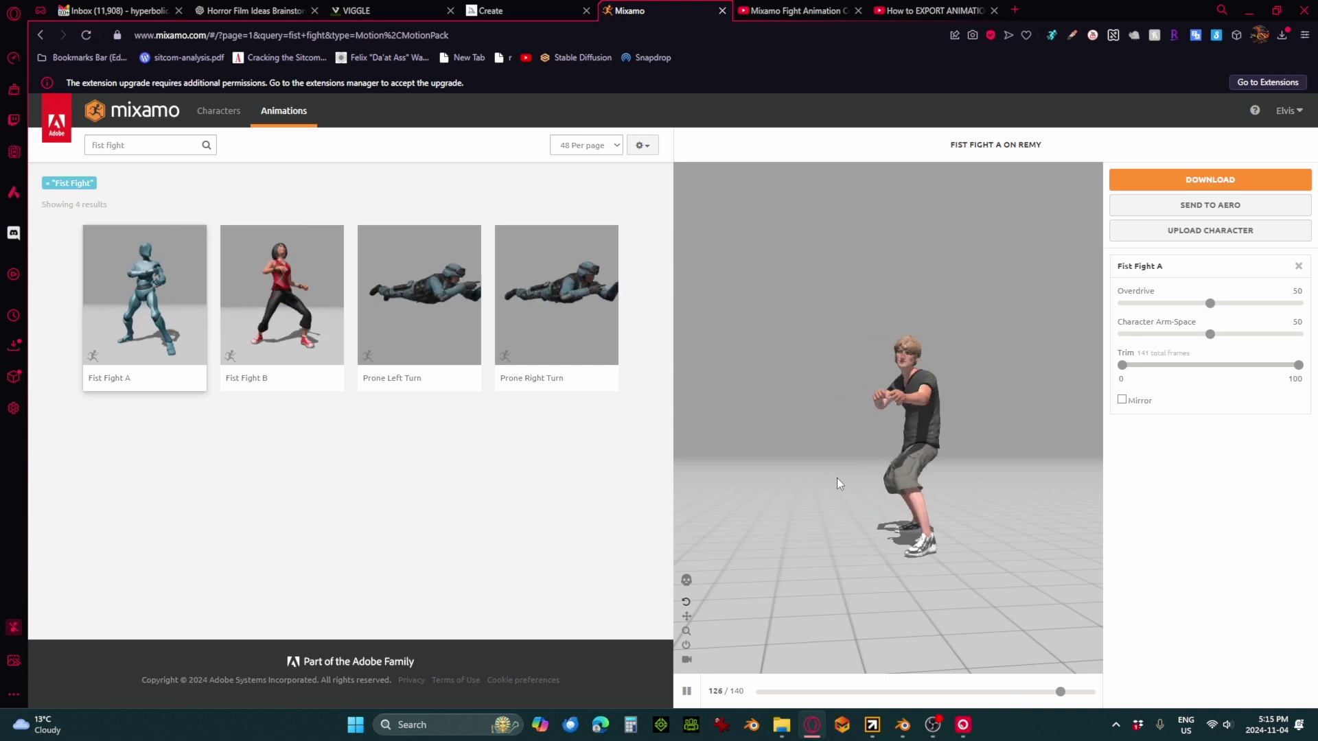
drag(838, 477, 1071, 394)
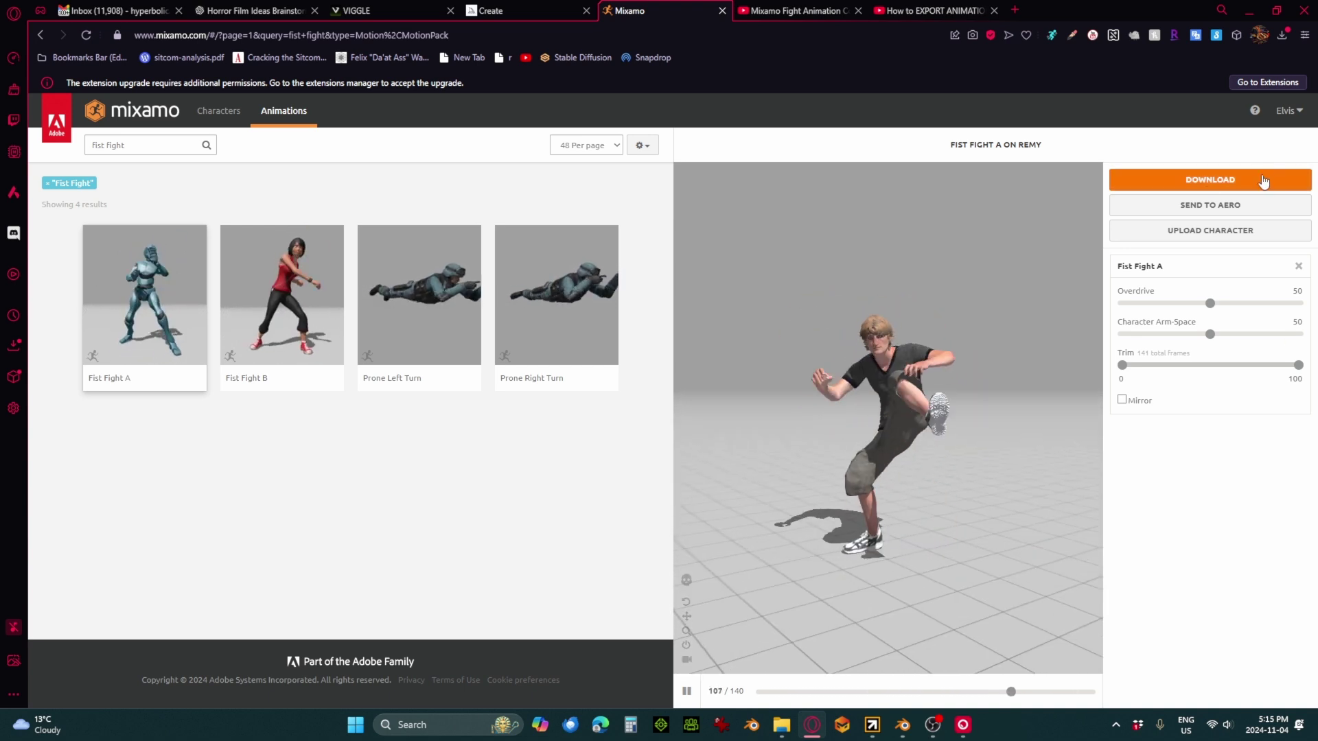
Download Fist Fight A on Remy as FBX Binary with skin, 30 frames per second and no keyframe reduction
click(1210, 179)
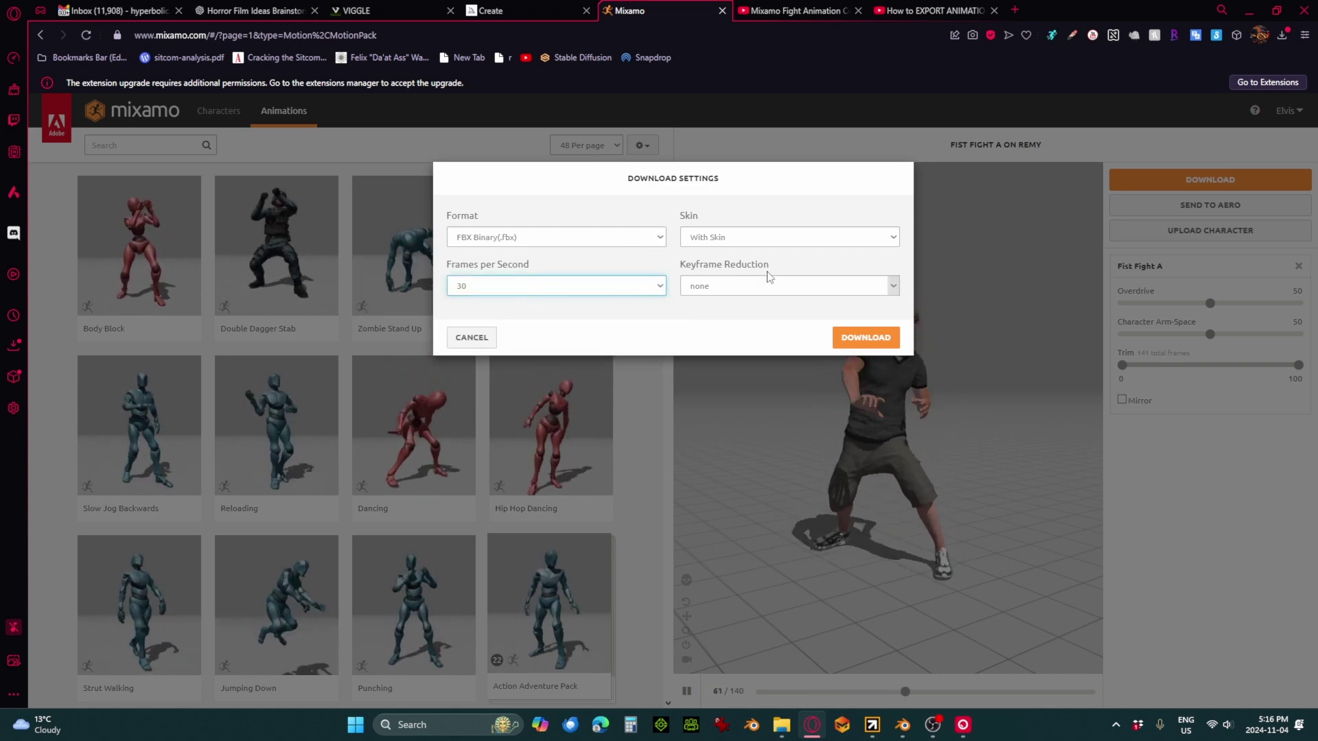
click(781, 238)
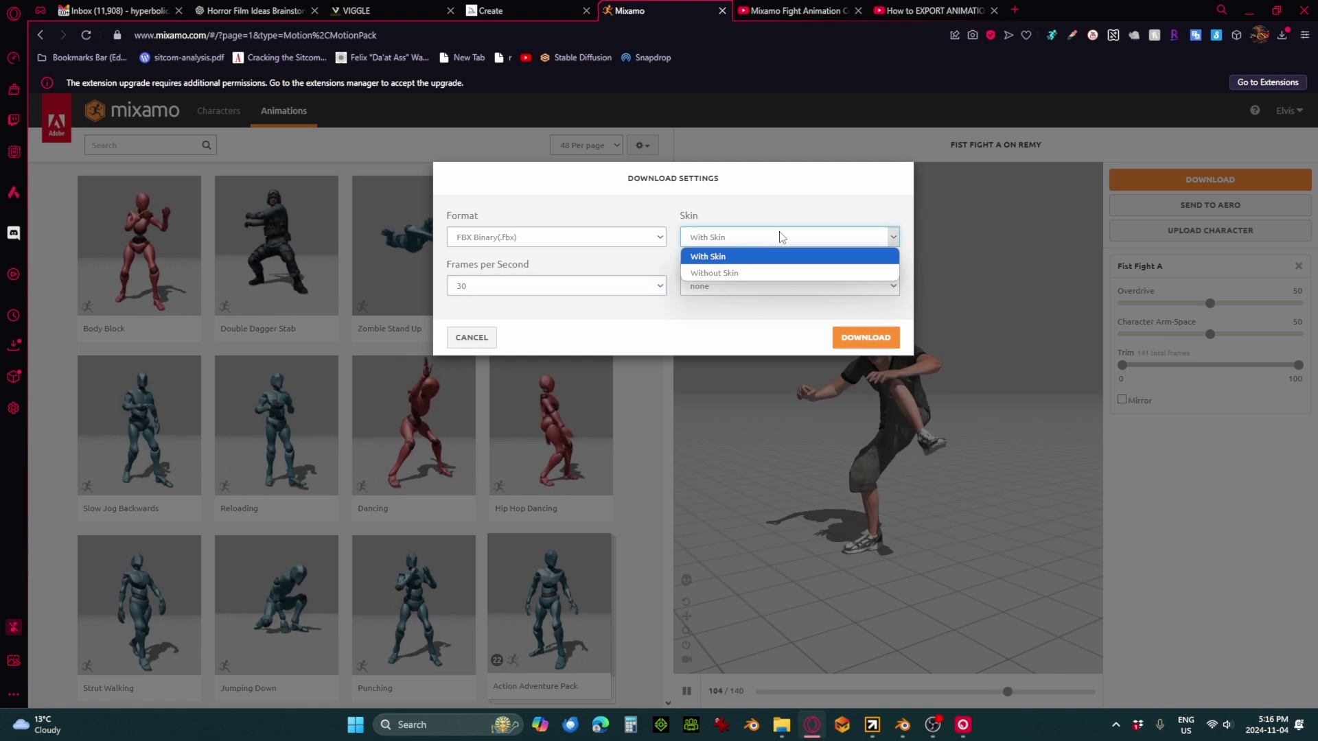
click(742, 258)
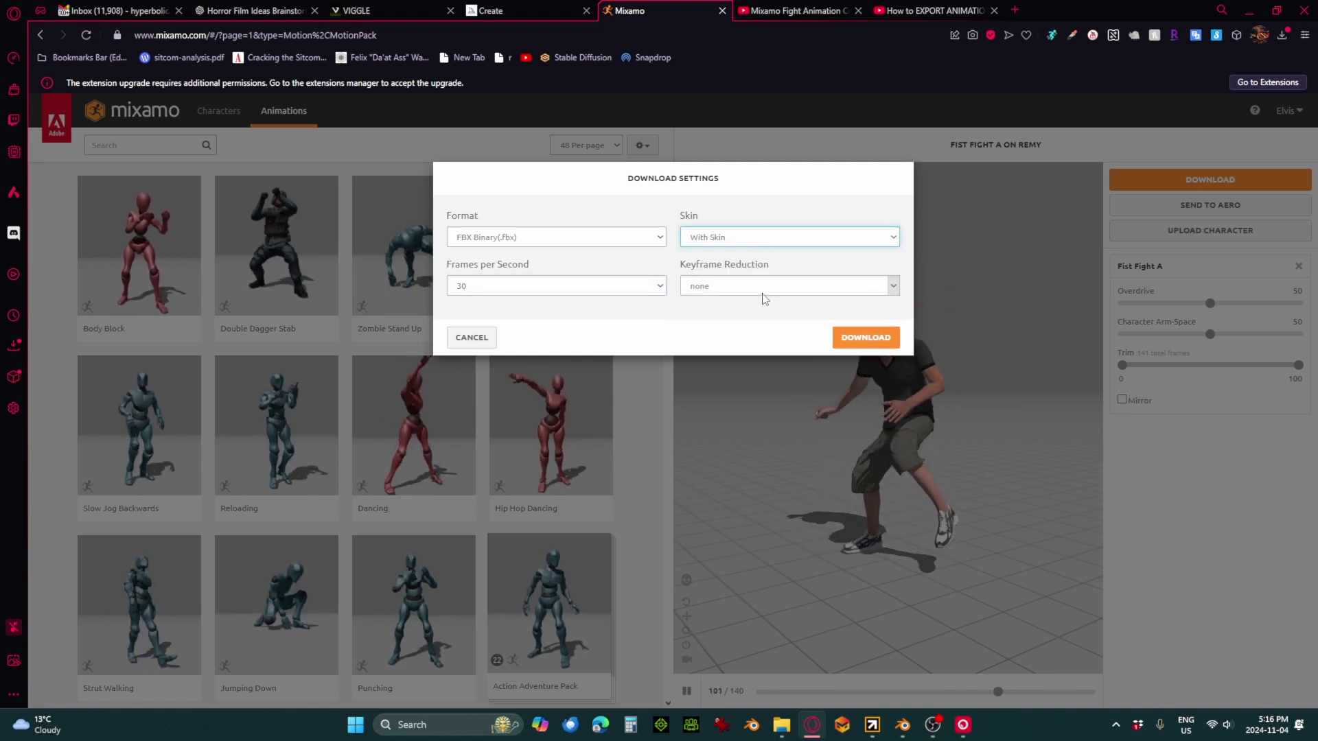
click(865, 338)
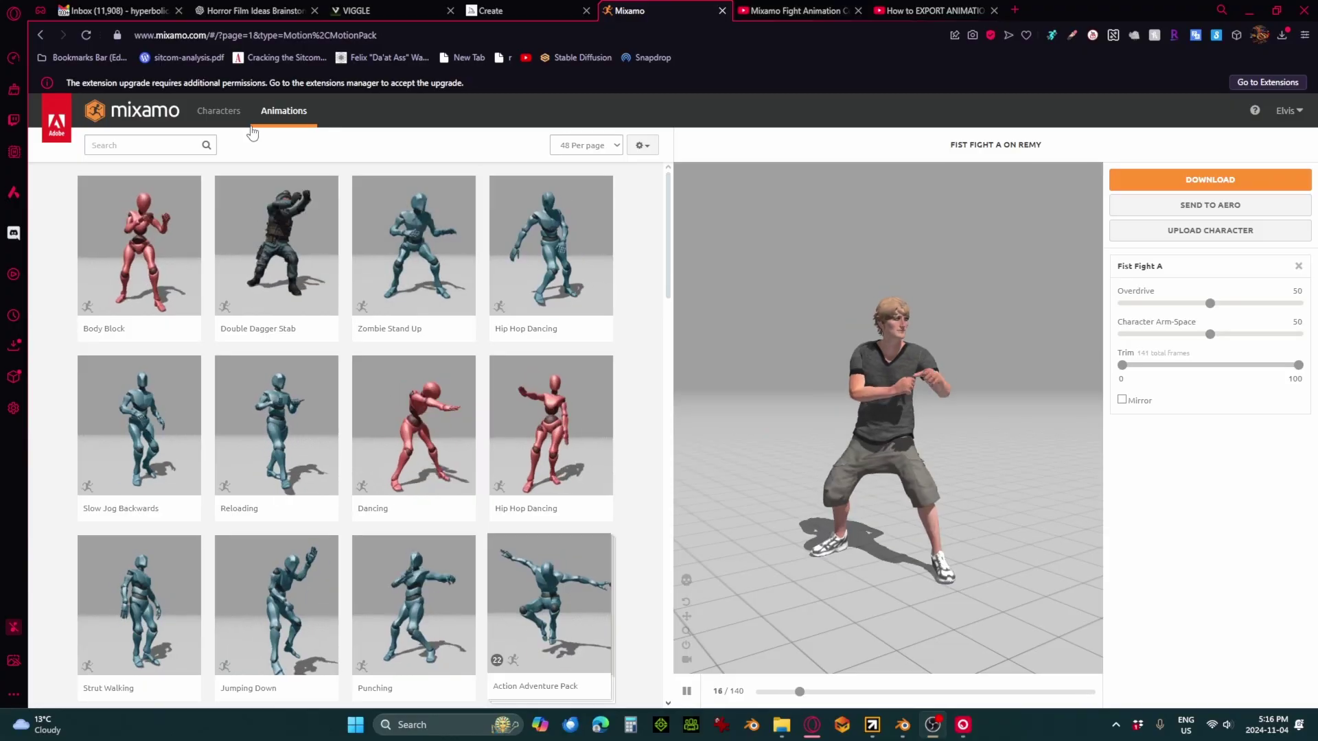
Return to the character library and replace Remy with the Leonard character
click(233, 115)
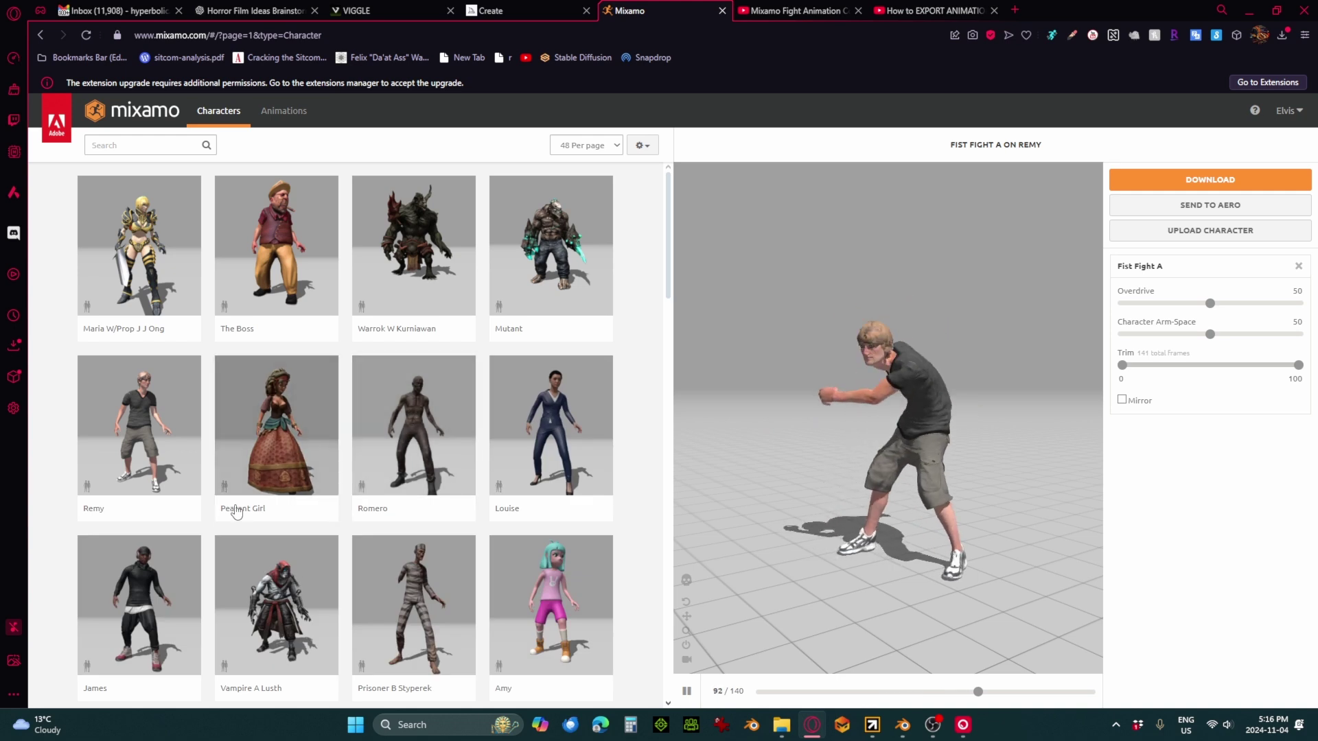
scroll(218, 401, down, 3)
scroll(206, 398, down, 5)
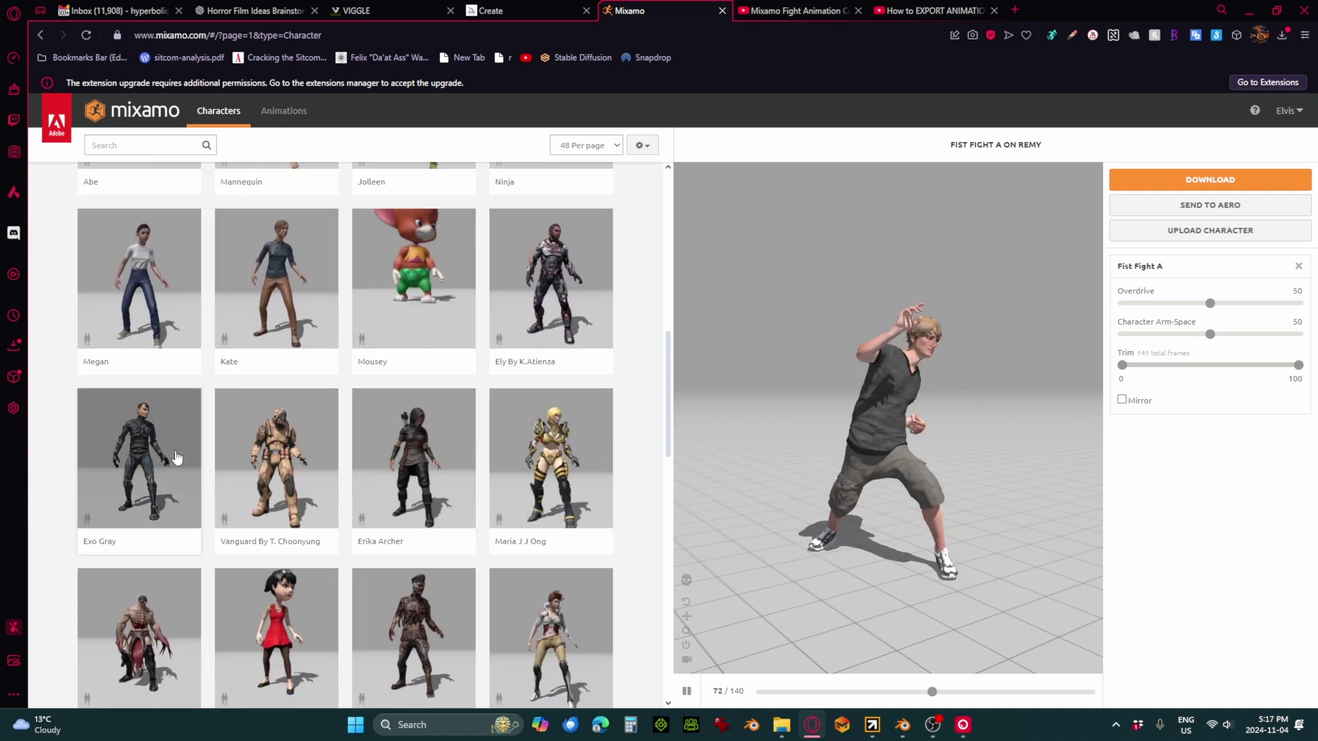
scroll(176, 456, down, 5)
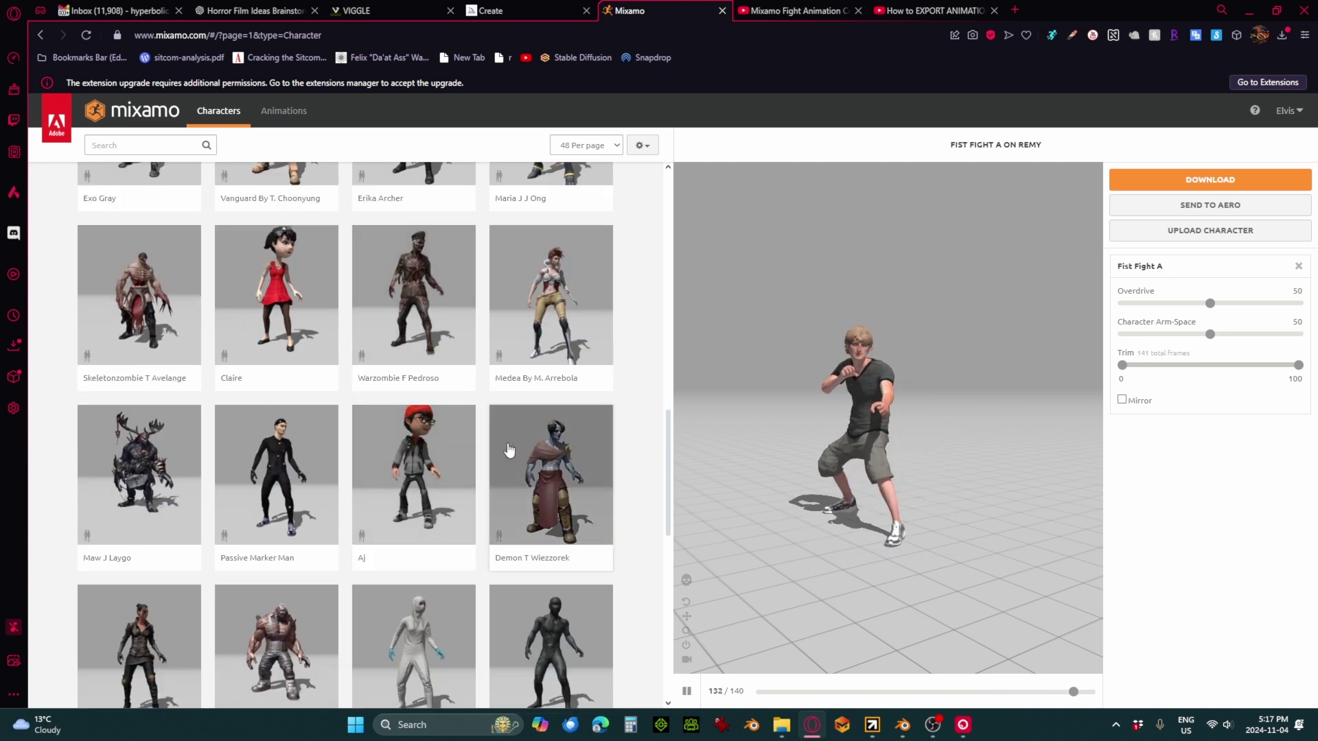
scroll(509, 450, down, 2)
scroll(231, 447, down, 4)
click(412, 404)
click(928, 300)
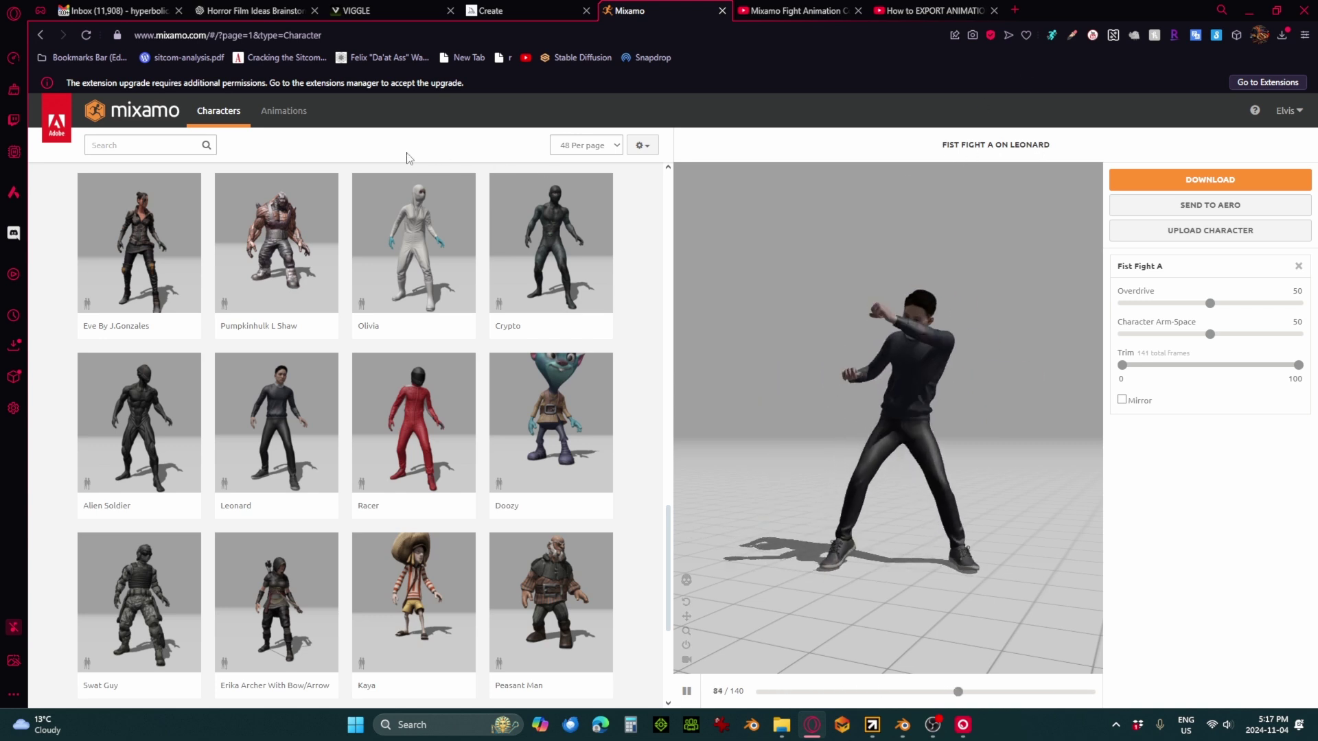
Apply Fist Fight B from a "fist fight" animation search to Leonard and save it as Fist Fight B.fbx in the 20241104-ViggleFight folder
click(270, 111)
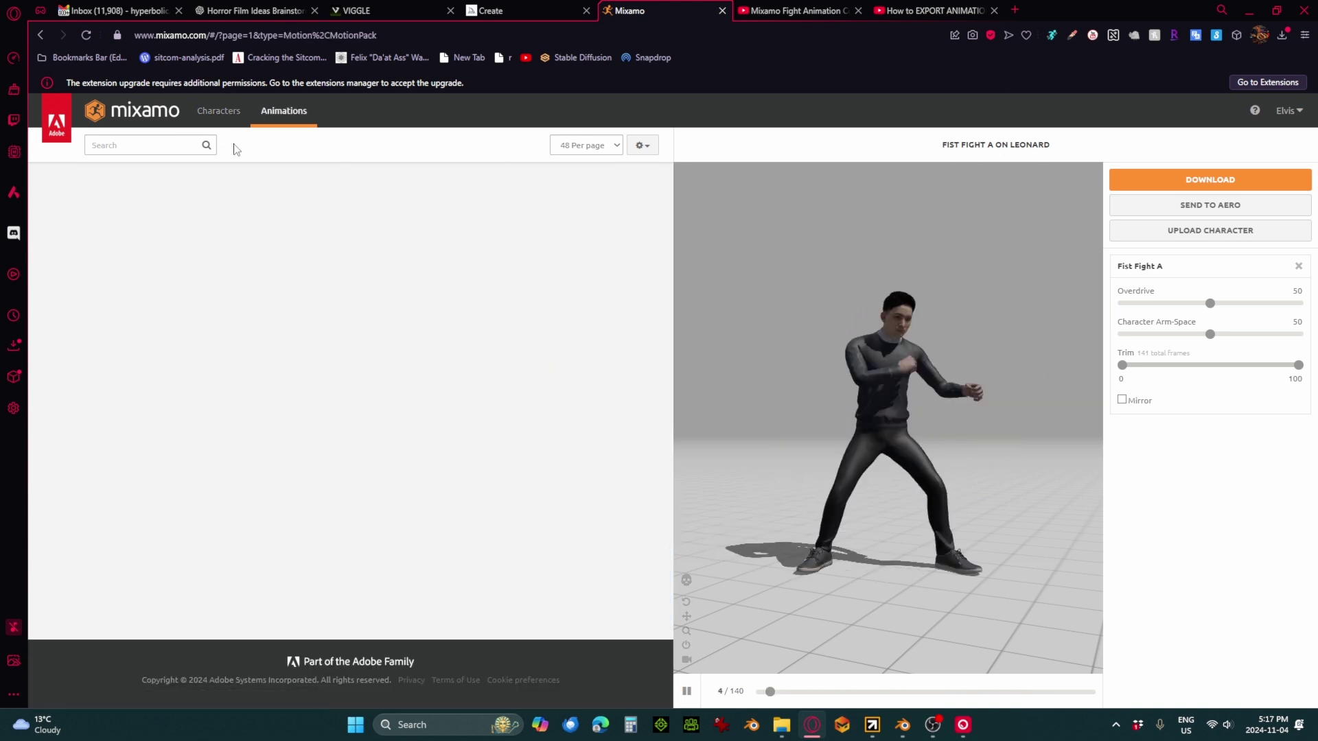
text(fist fight)
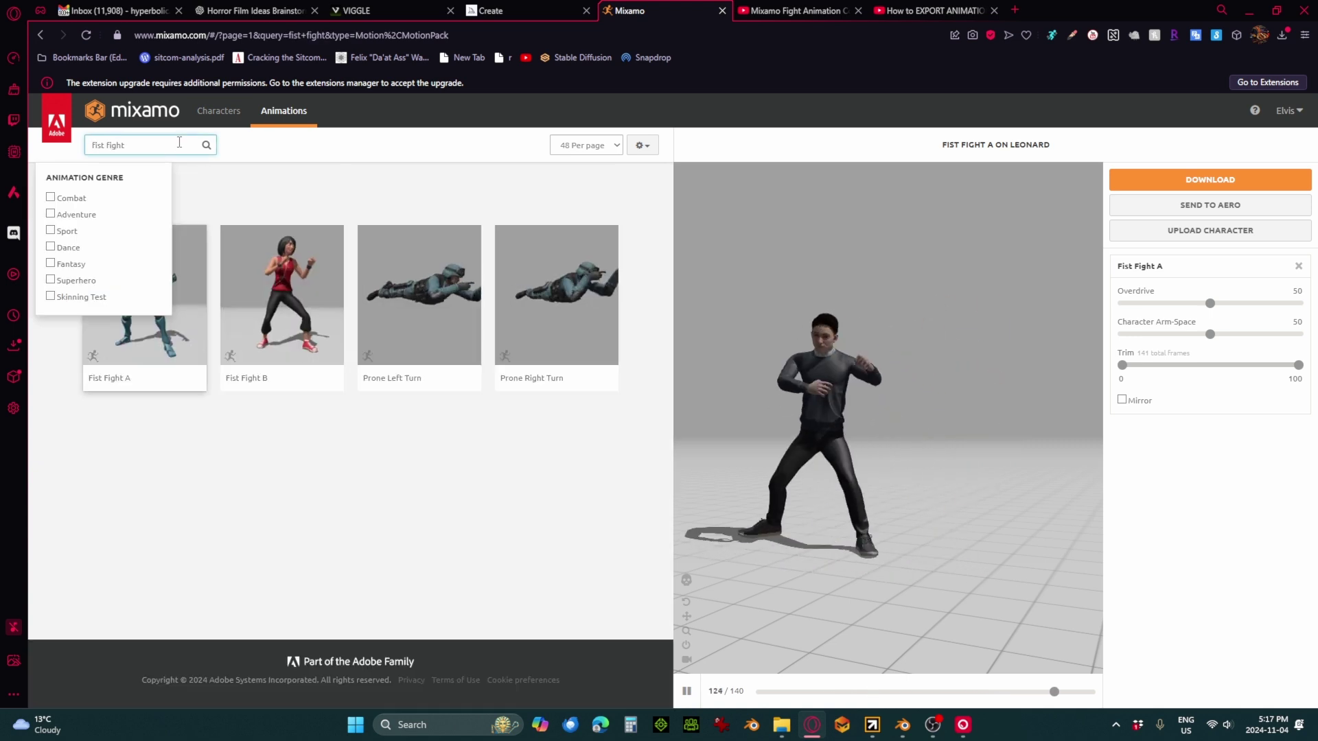
click(306, 276)
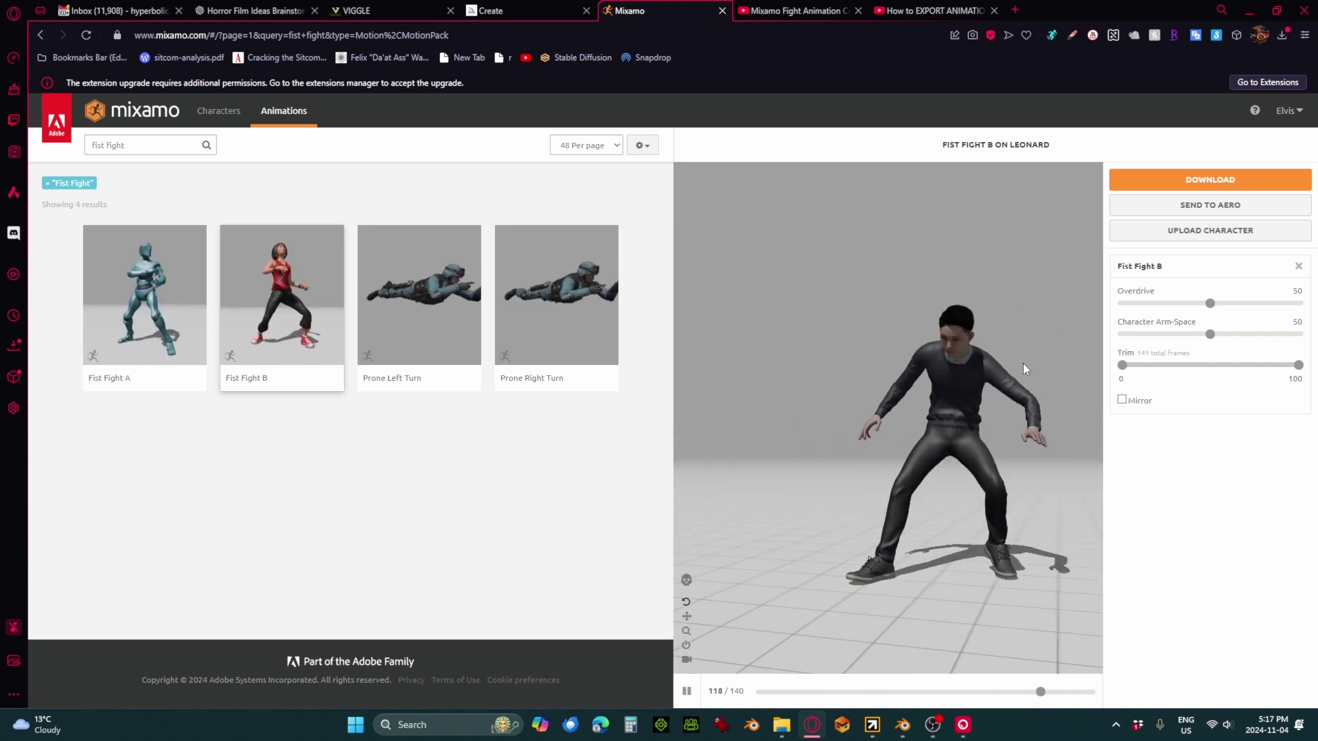
click(1213, 181)
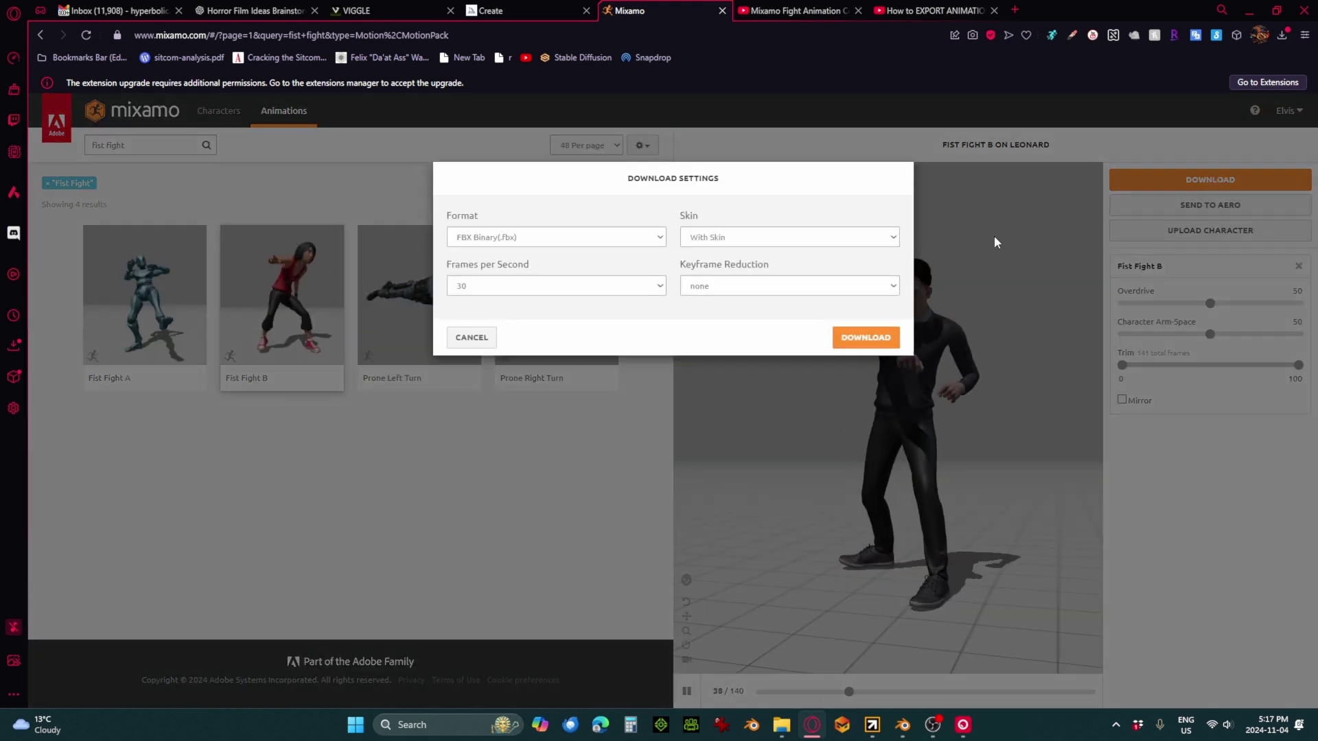
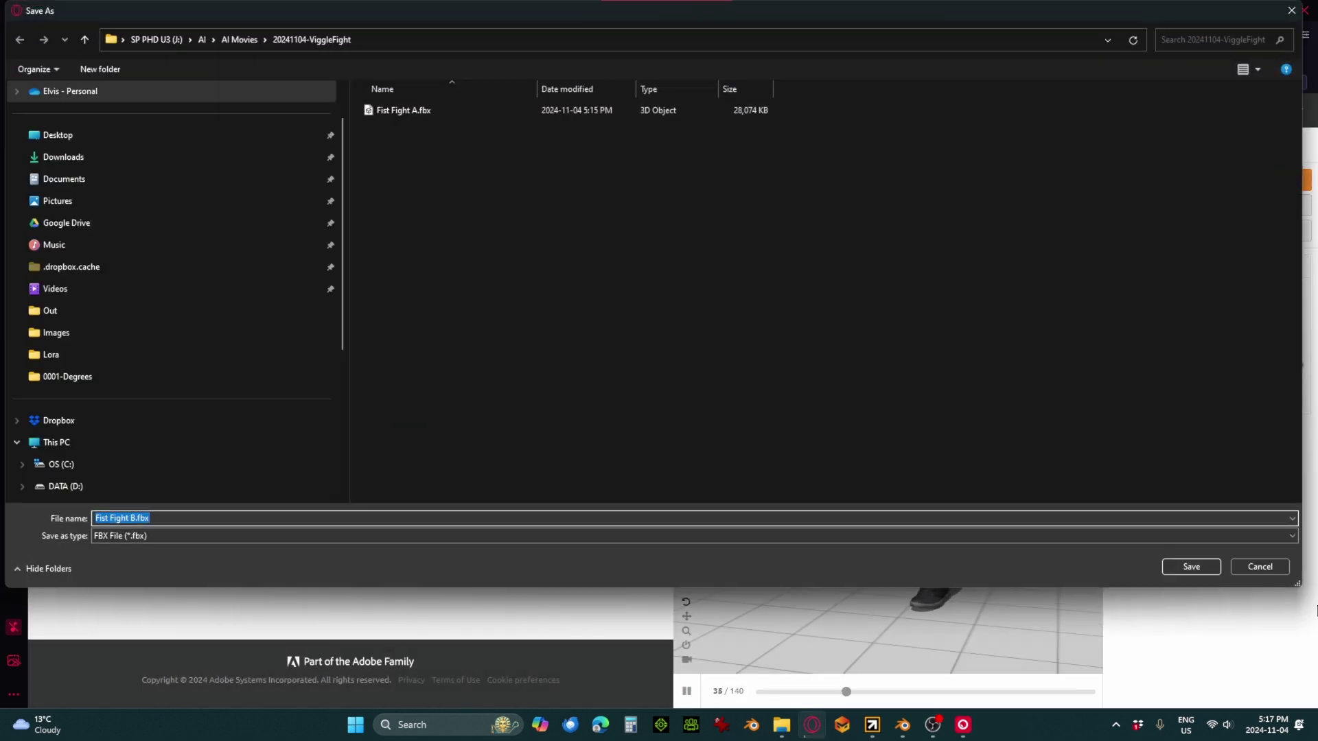
click(1178, 566)
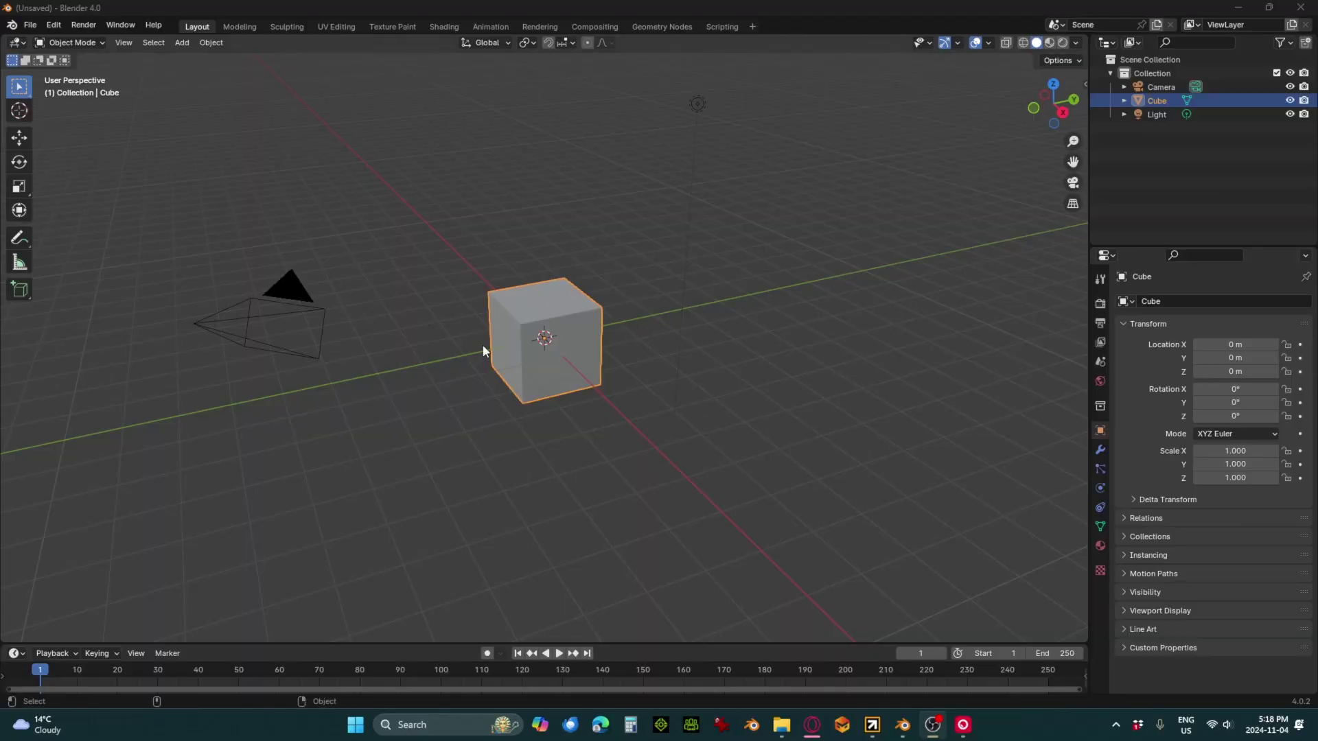
Switch to Blender and delete the default cube from the scene
right_click(537, 312)
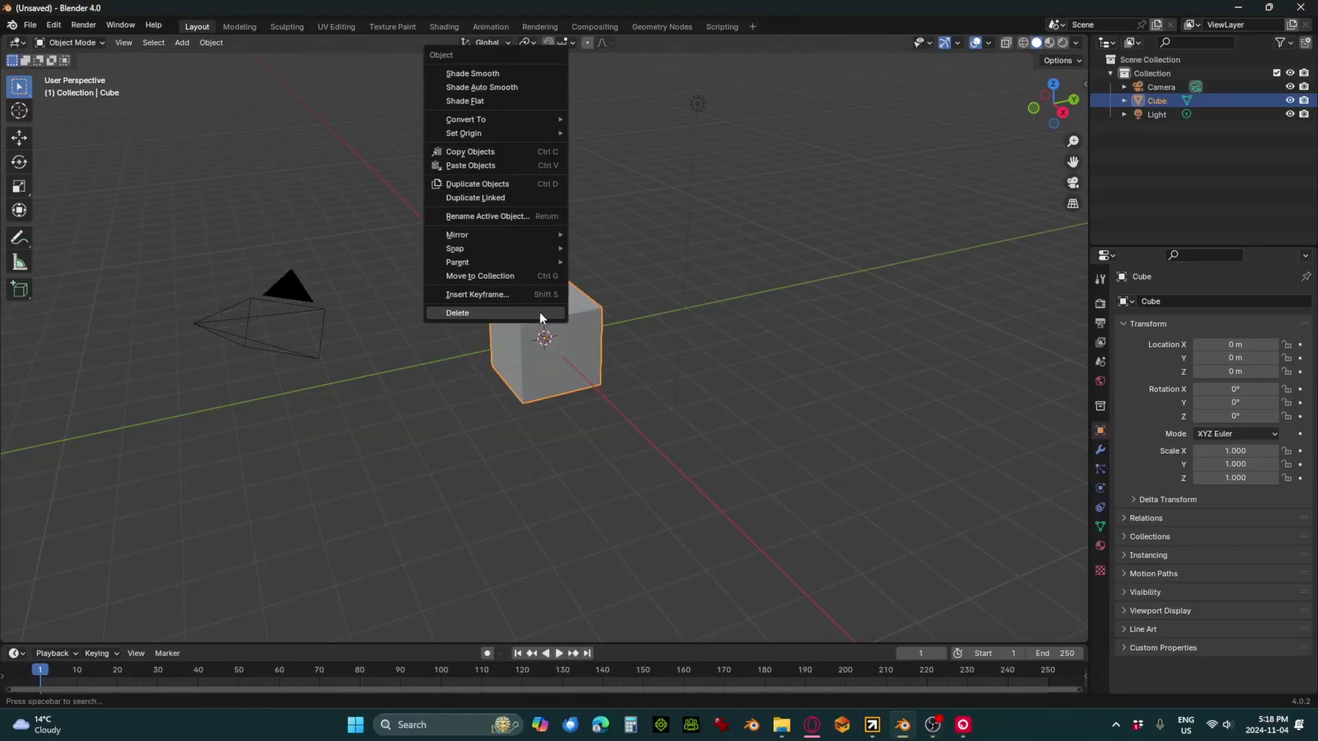
click(471, 314)
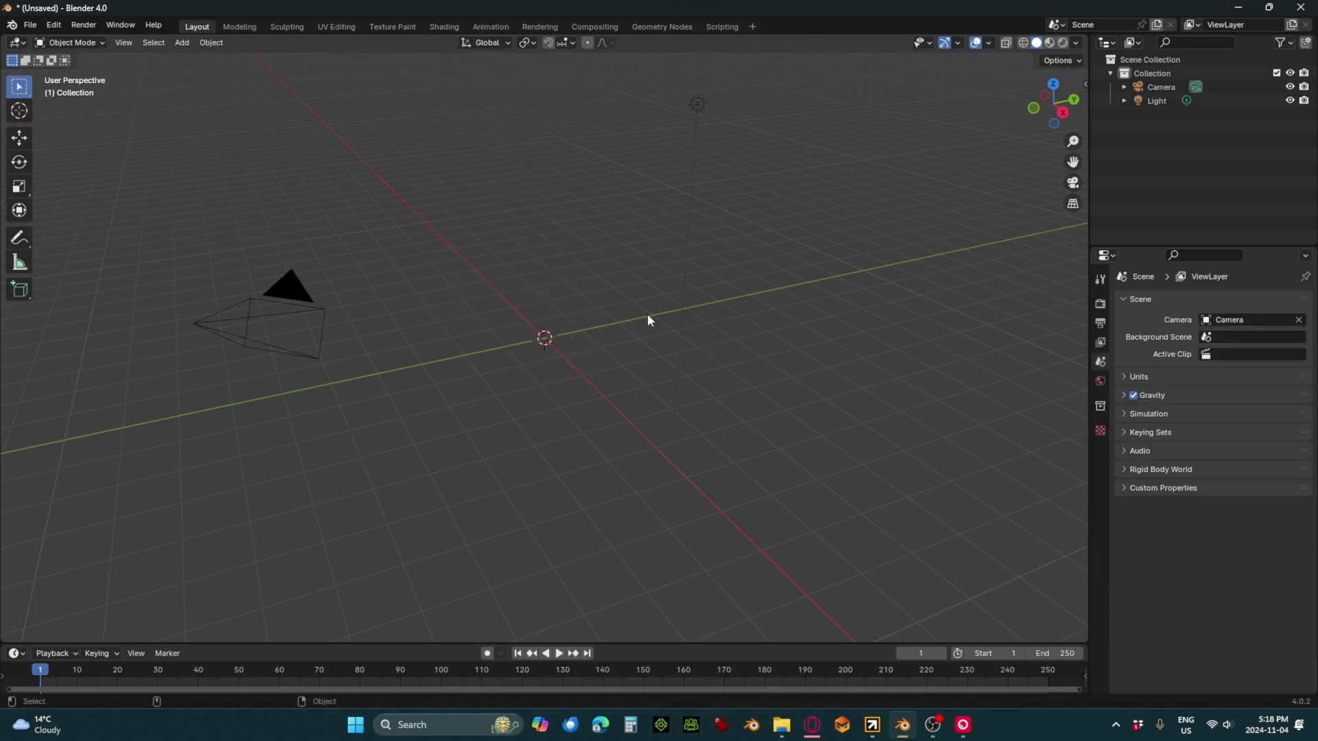
Import Fist Fight A.fbx from J:\AI\AI Movies\20241104-ViggleFight into the scene as FBX
click(30, 26)
mouse_move(68, 224)
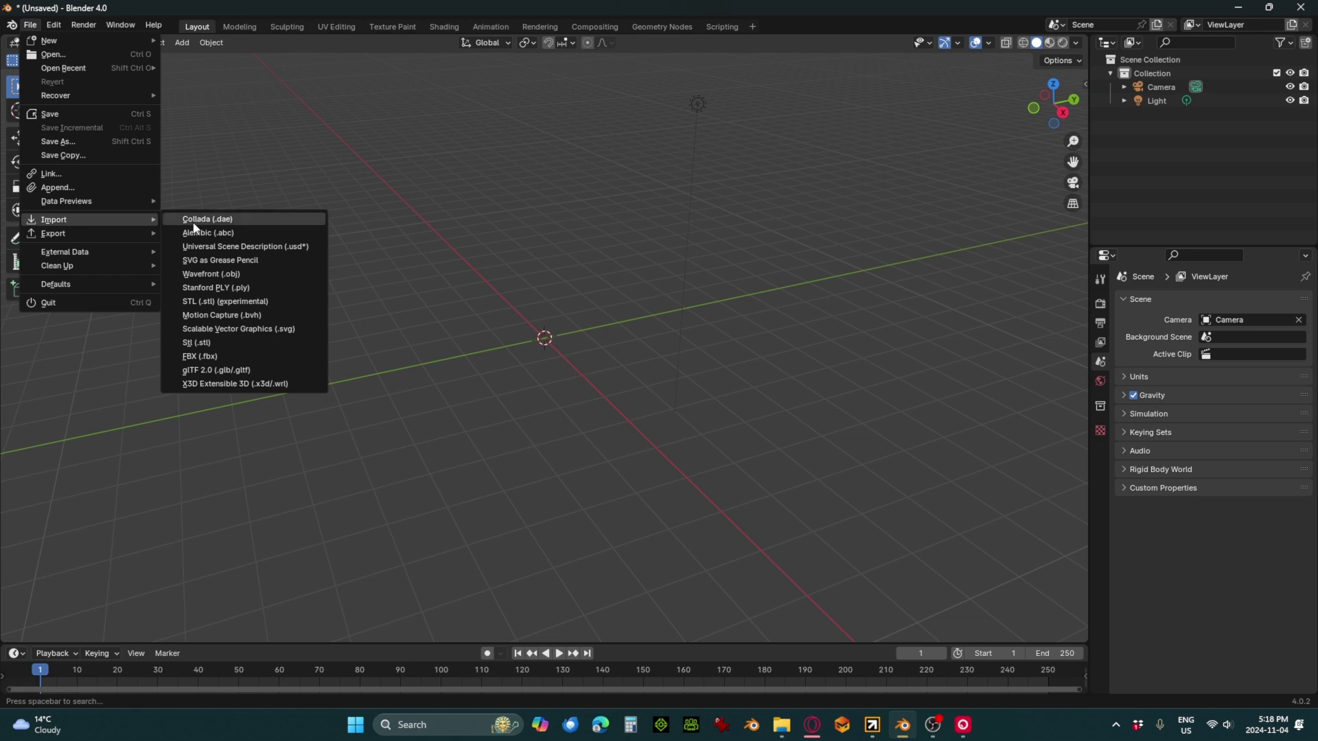
click(219, 355)
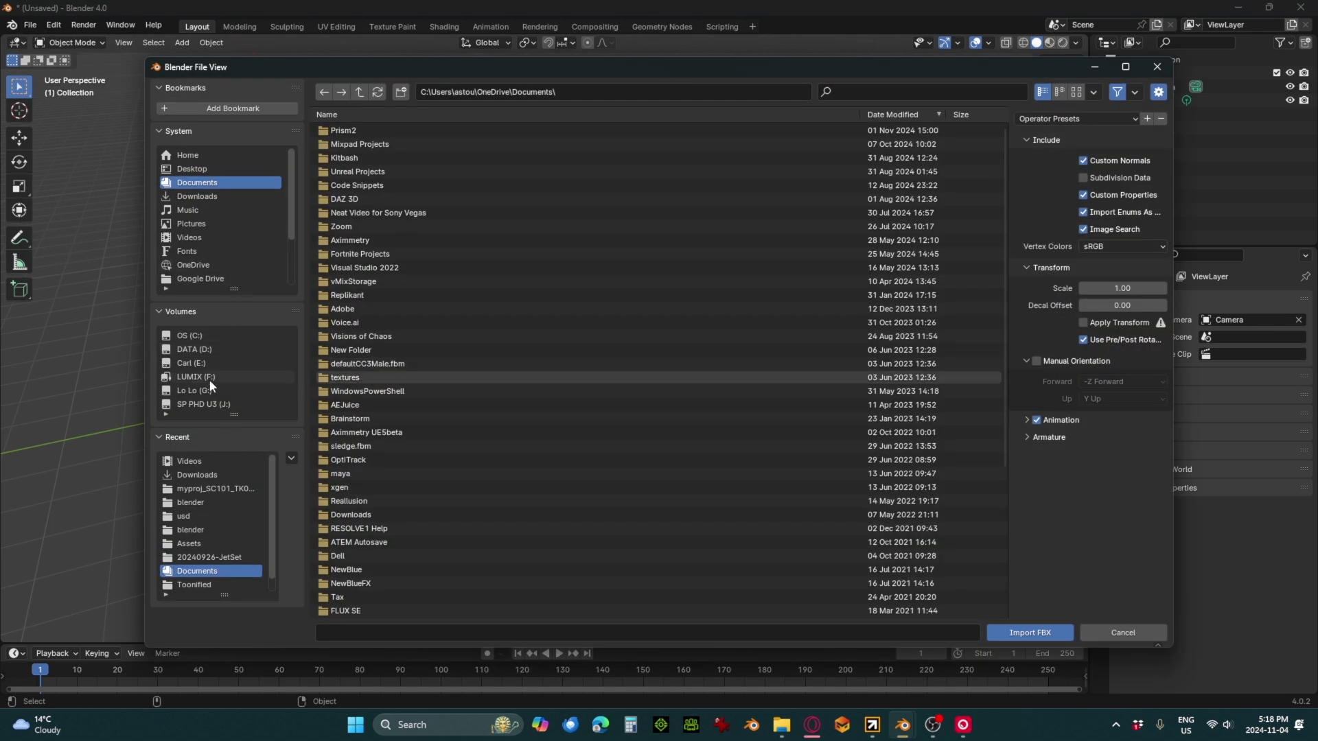
click(214, 404)
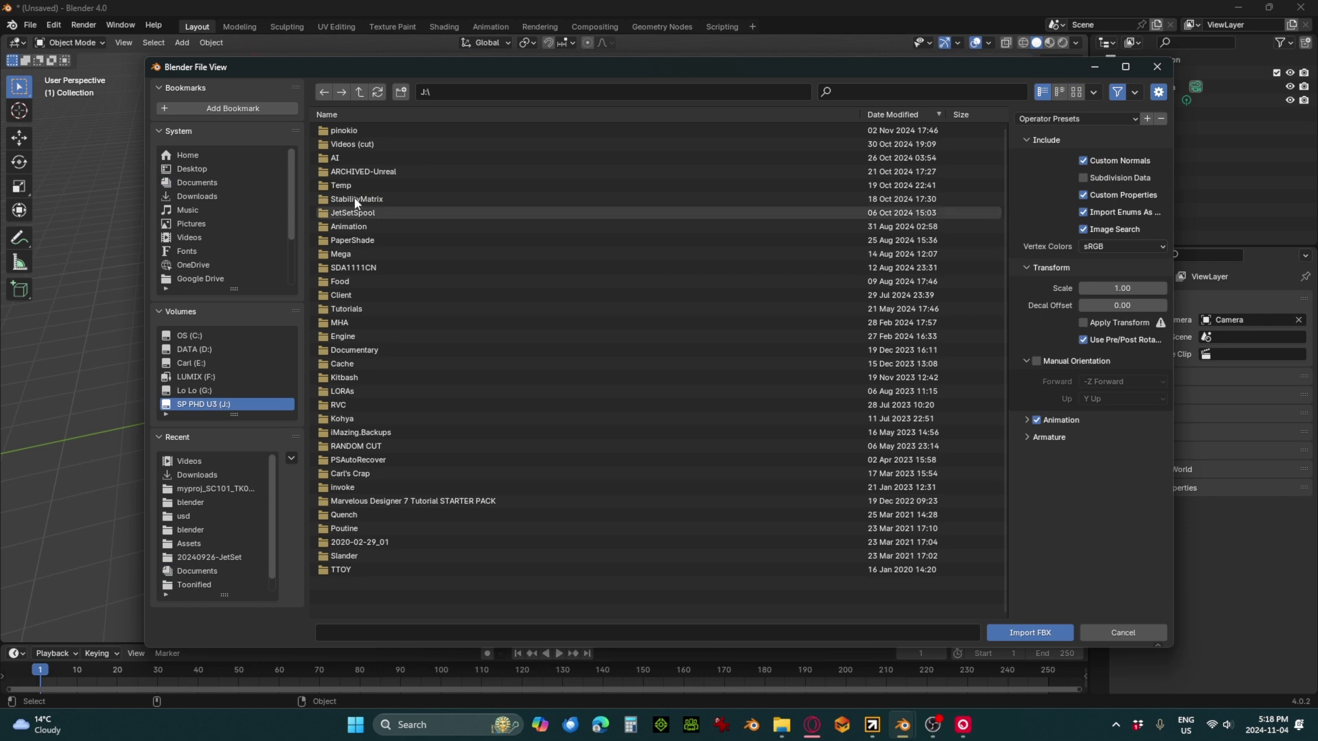
click(363, 157)
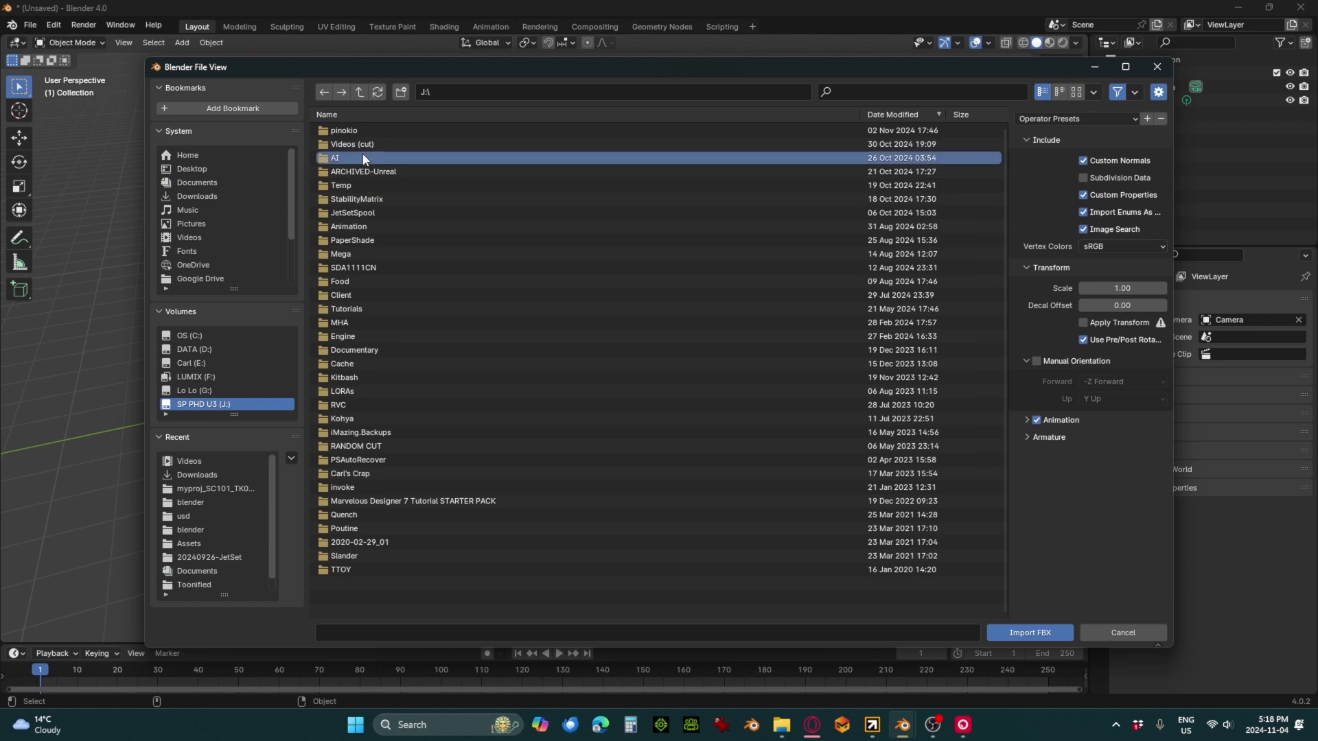
double_click(362, 156)
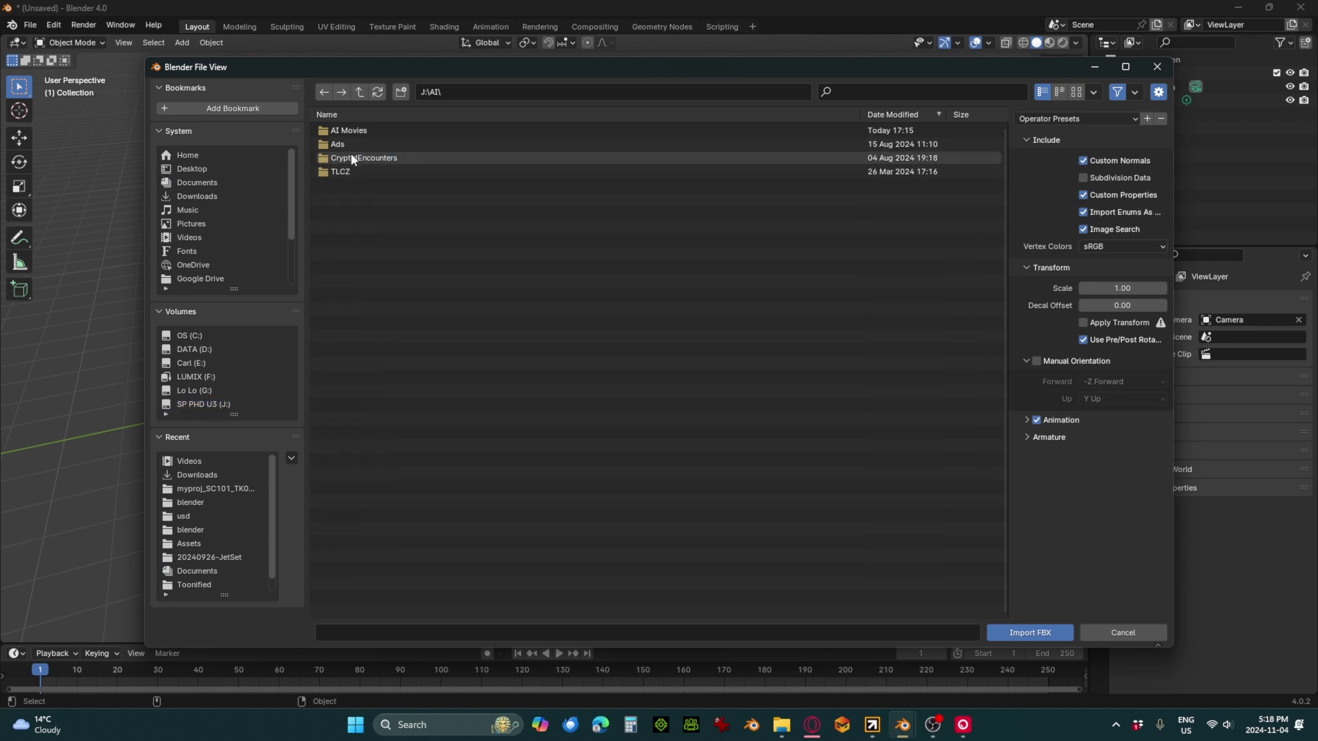
click(349, 130)
double_click(349, 131)
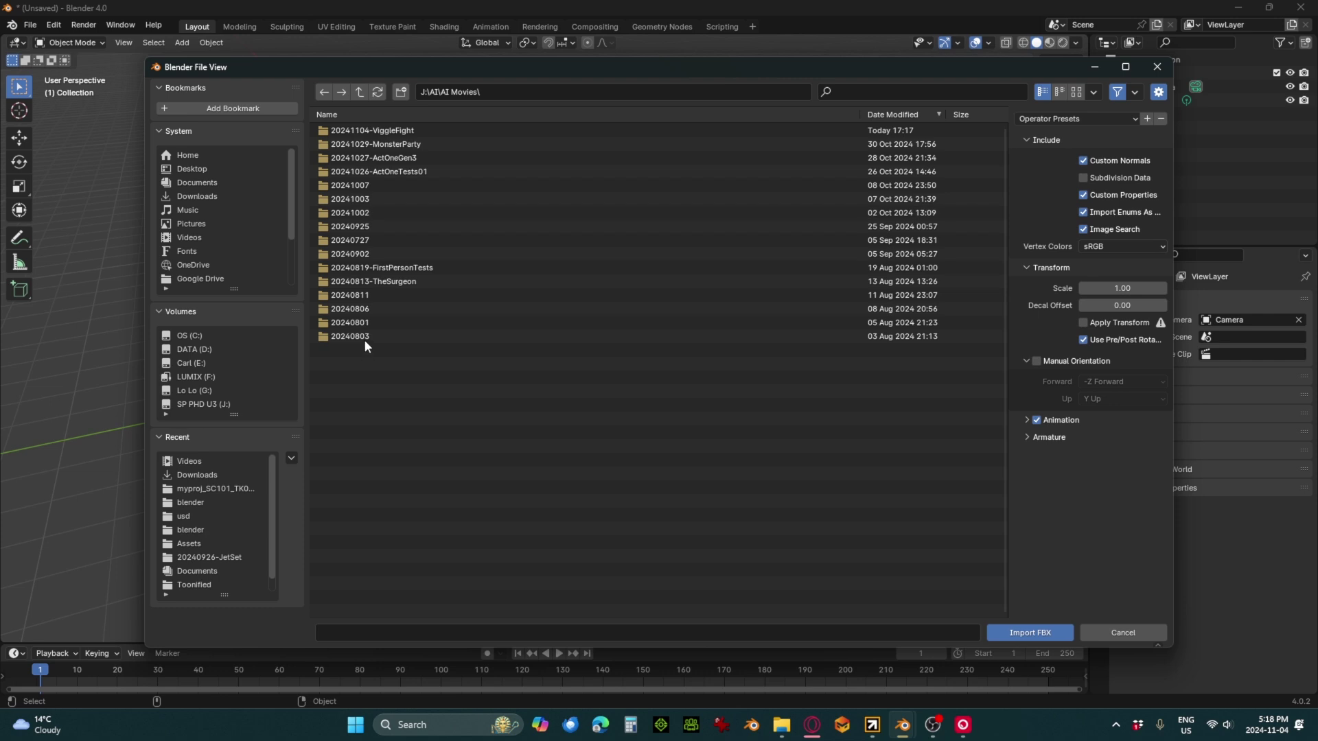
click(371, 130)
double_click(370, 130)
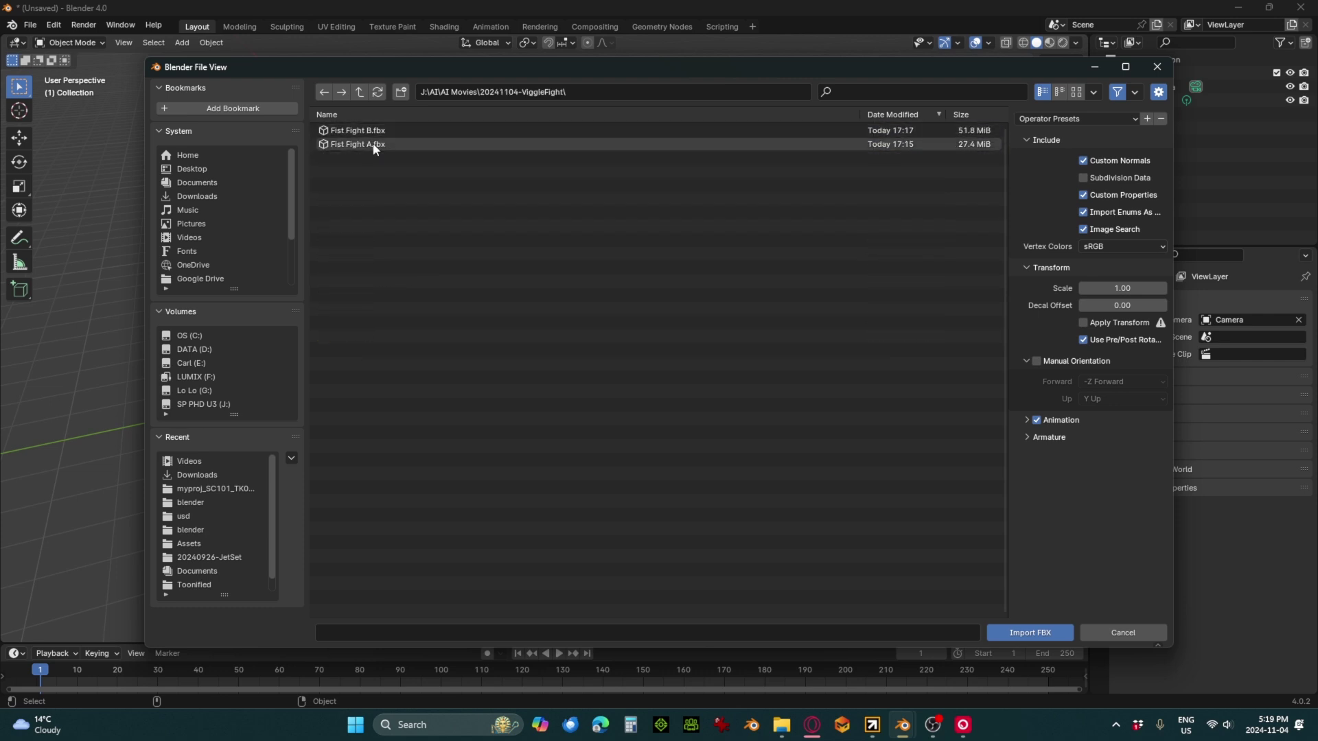
double_click(372, 143)
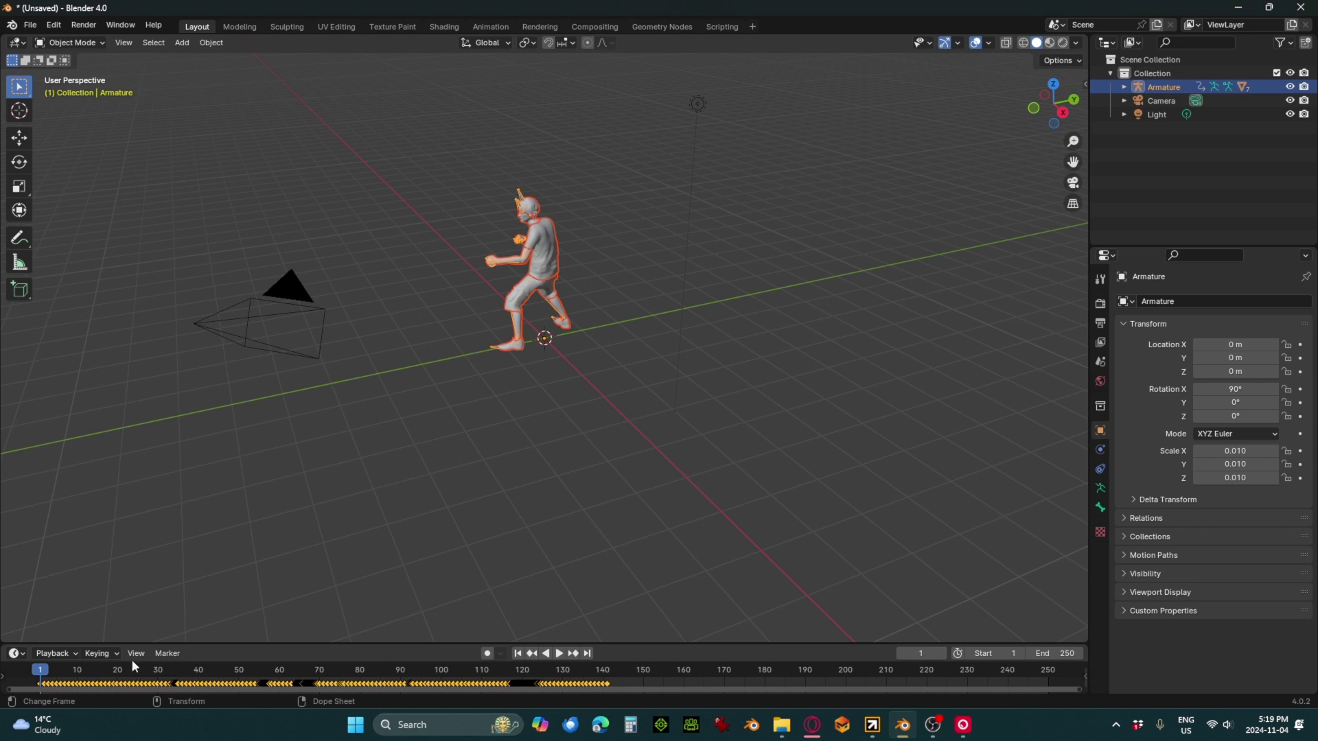
Play the imported character's fight animation in the viewport and view it from another angle before stopping playback
key(space)
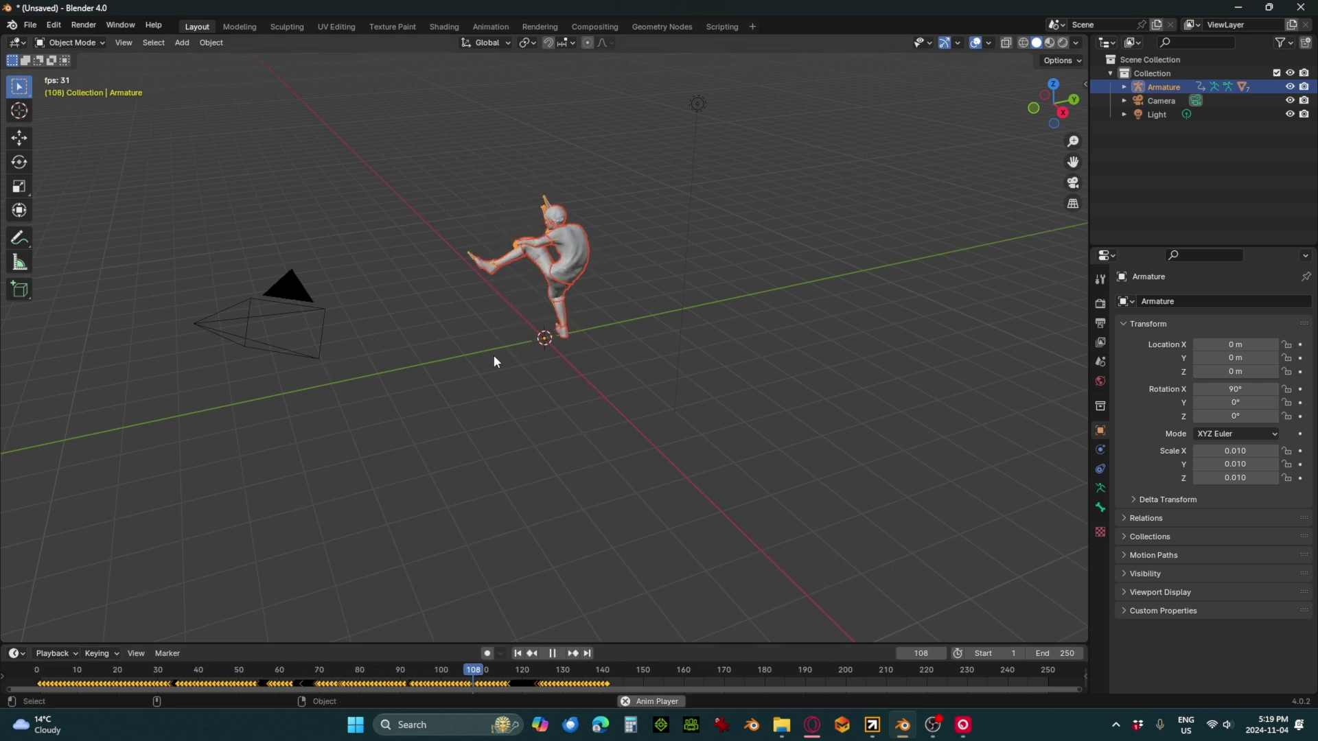
drag(503, 349, 665, 365)
click(665, 365)
key(space)
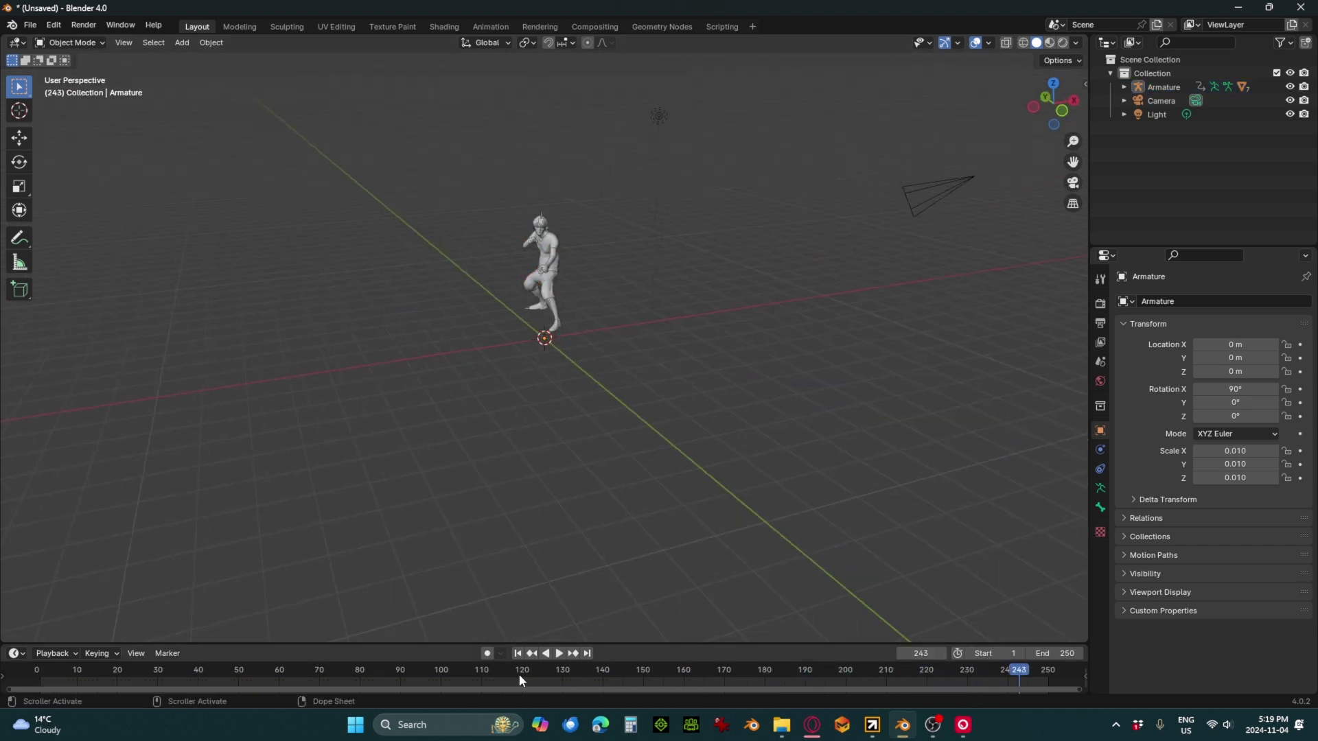
Select the character's Armature, go to its last keyframe and set the scene's end frame to 141
click(541, 252)
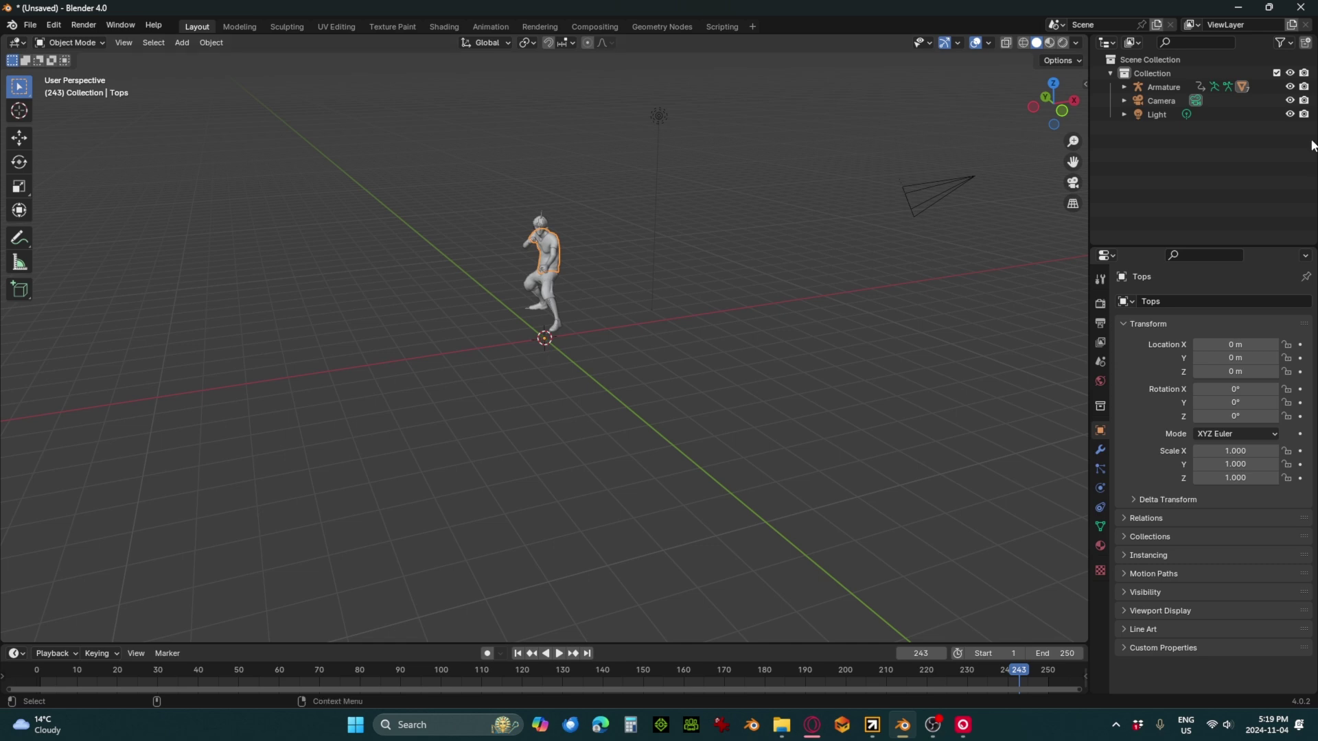
click(1160, 87)
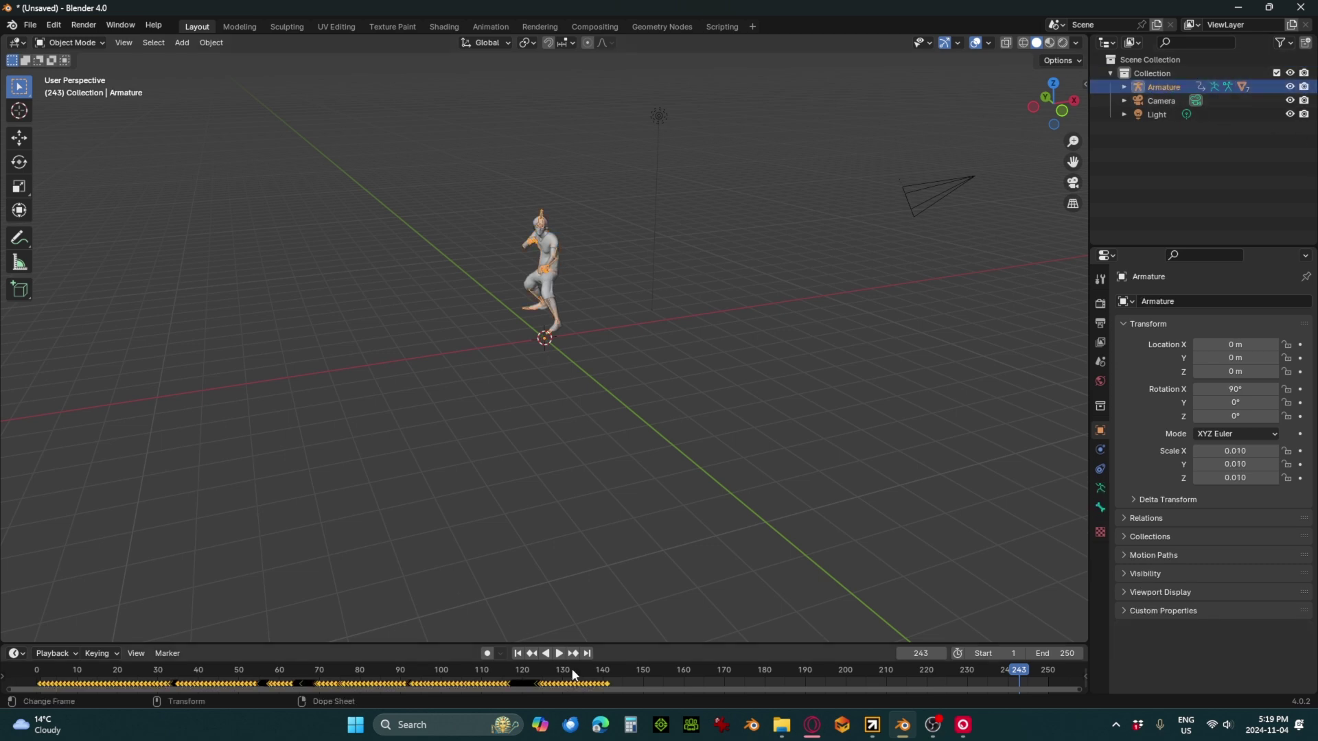
drag(574, 675, 611, 704)
key(space)
key(space)
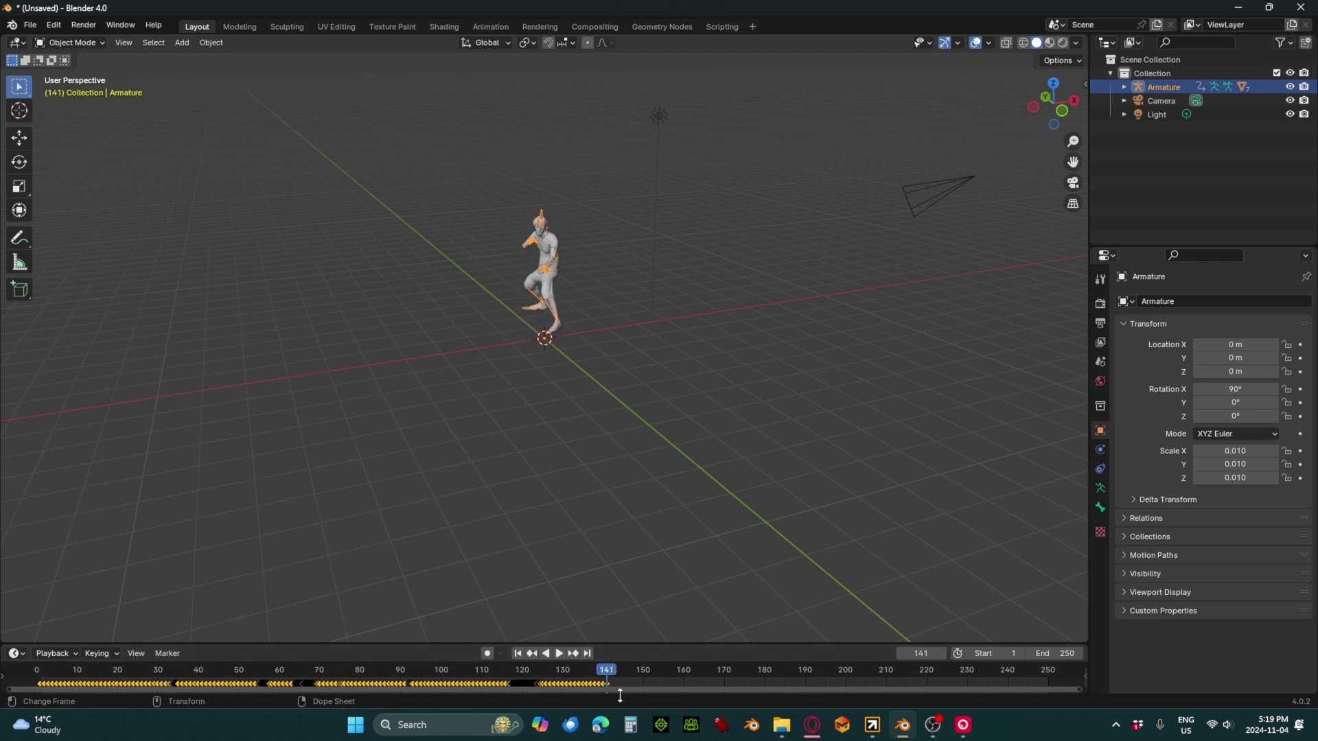
click(1058, 654)
text(141)
key(Return)
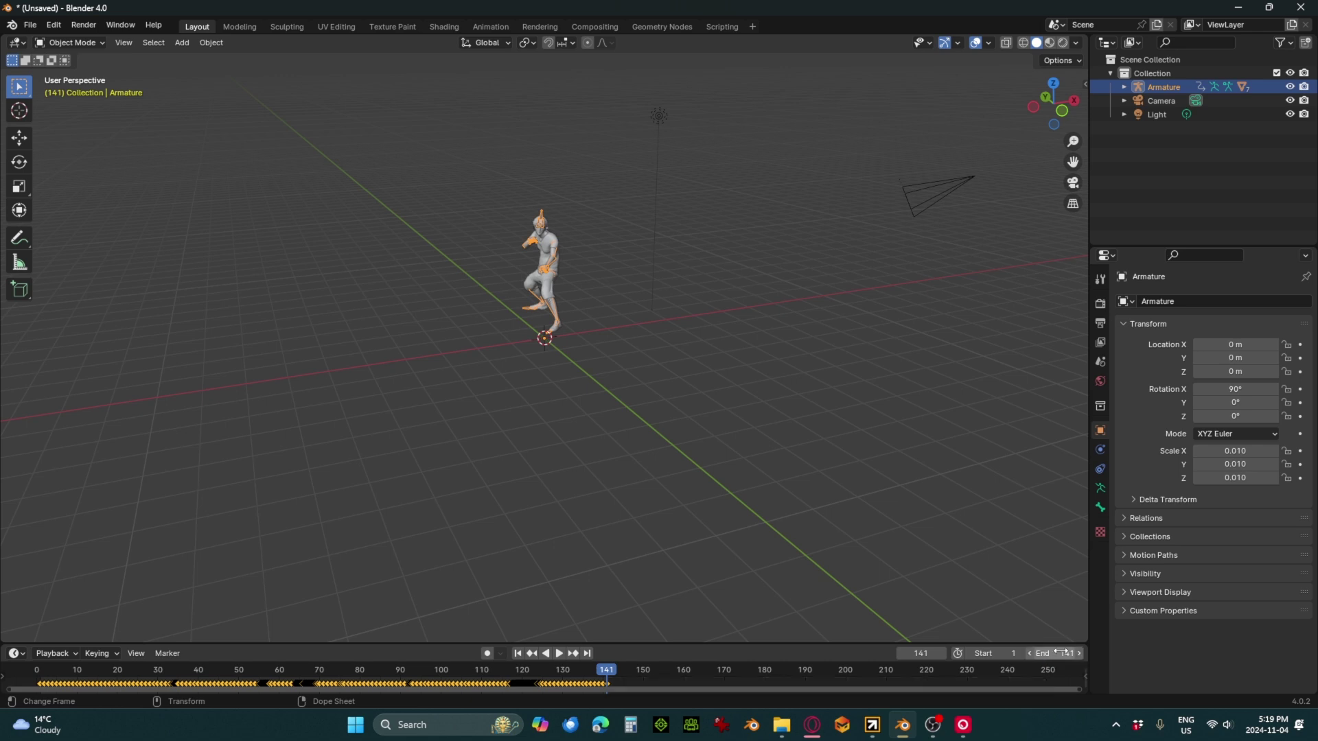
Play back the shortened animation range and return the playhead to frame 0
key(space)
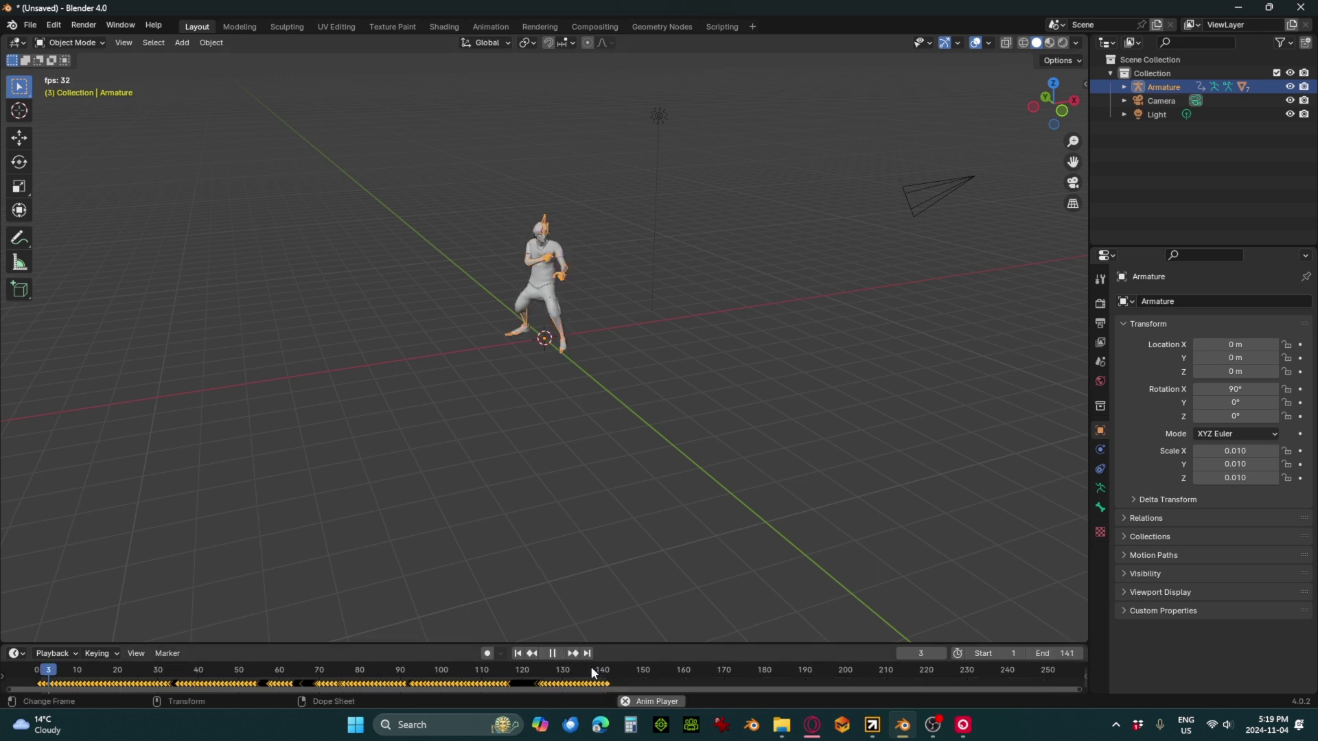
key(Escape)
key(space)
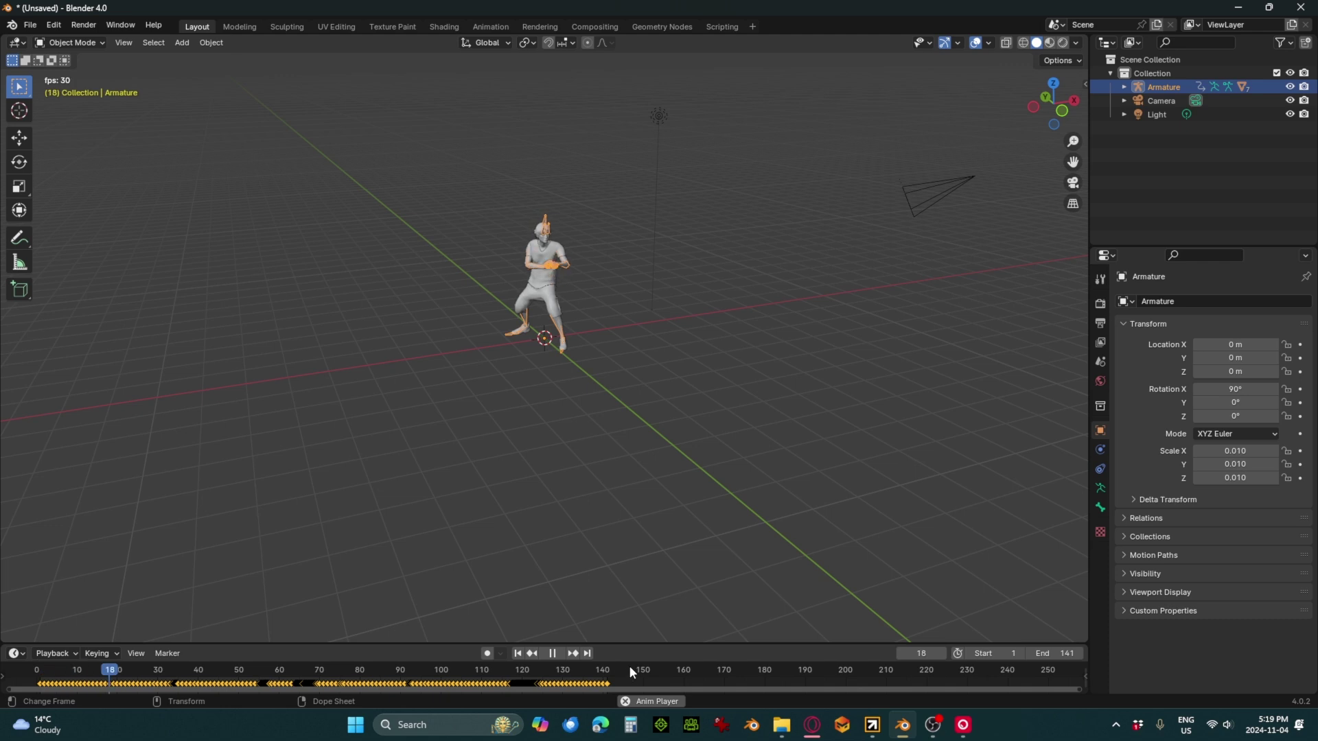
key(space)
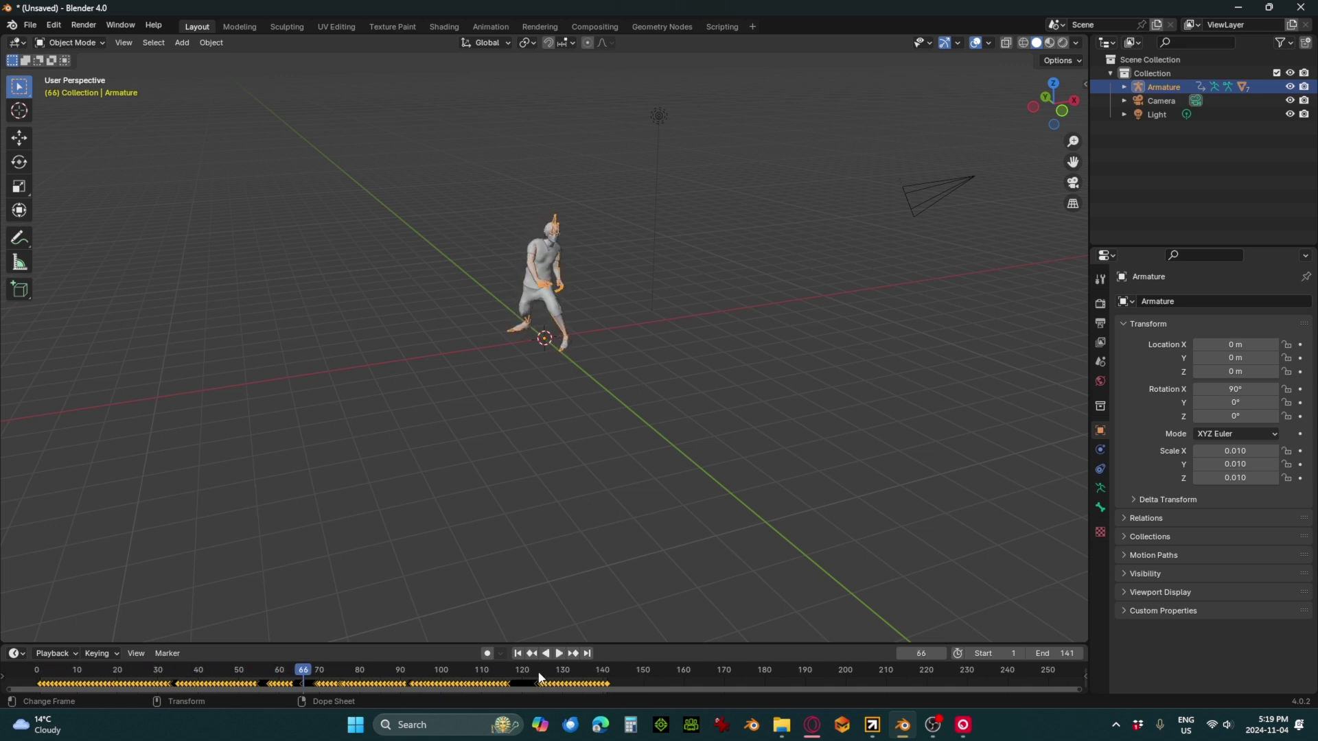
drag(237, 670, 36, 670)
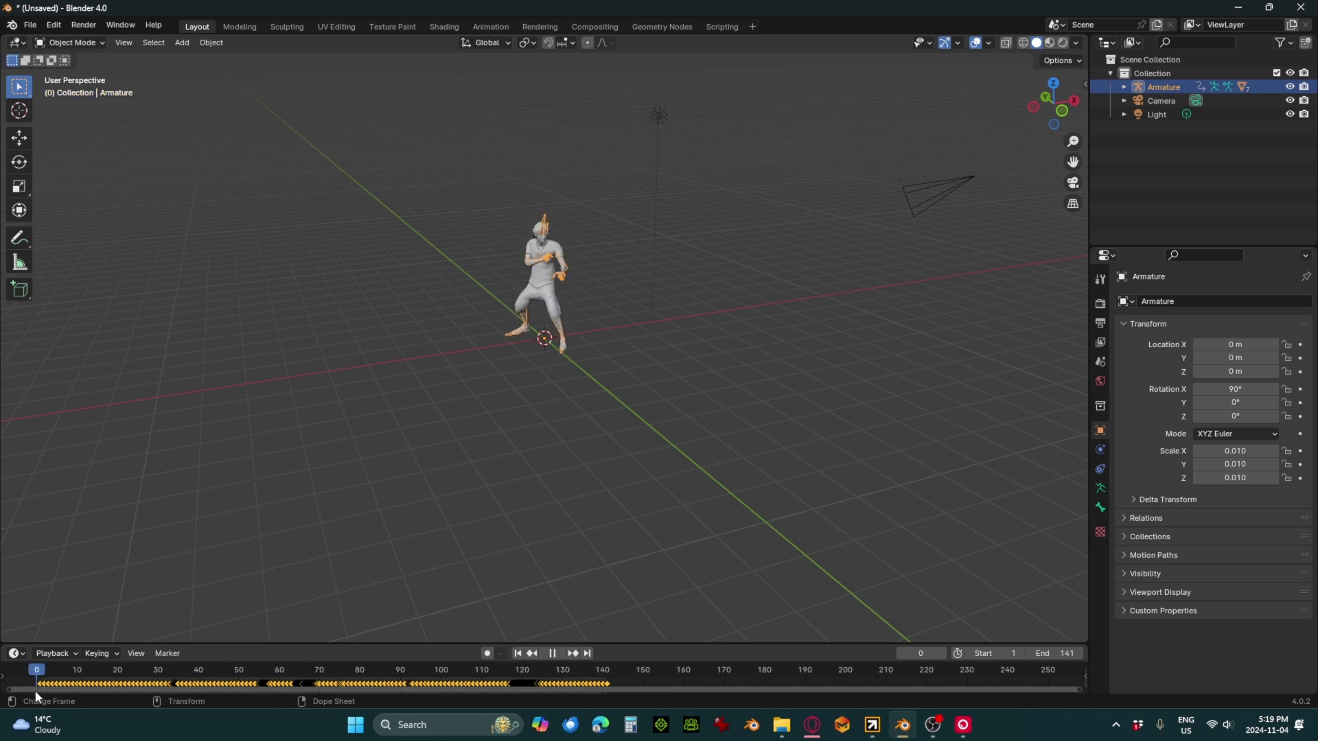
Import Fist Fight B.fbx from J:\AI\AI Movies\20241104-ViggleFight into the scene as FBX
click(28, 26)
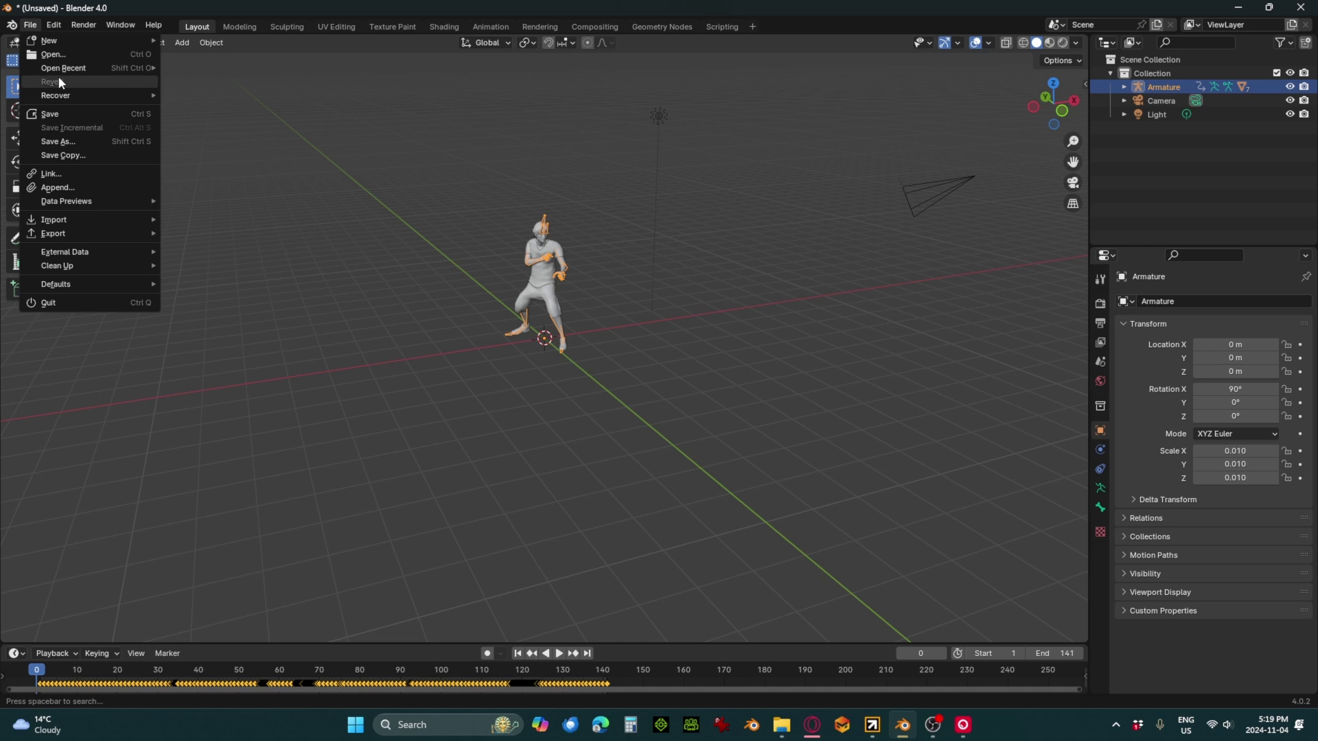
mouse_move(78, 219)
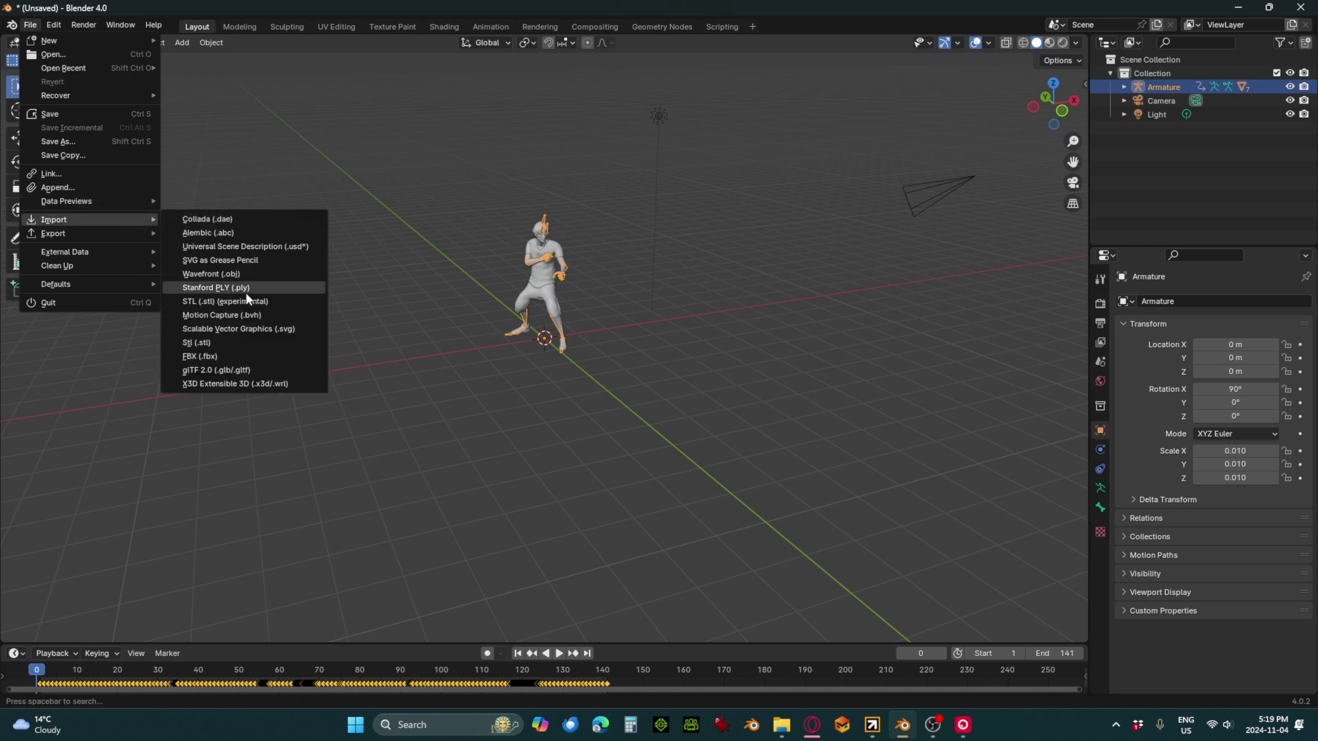
click(242, 355)
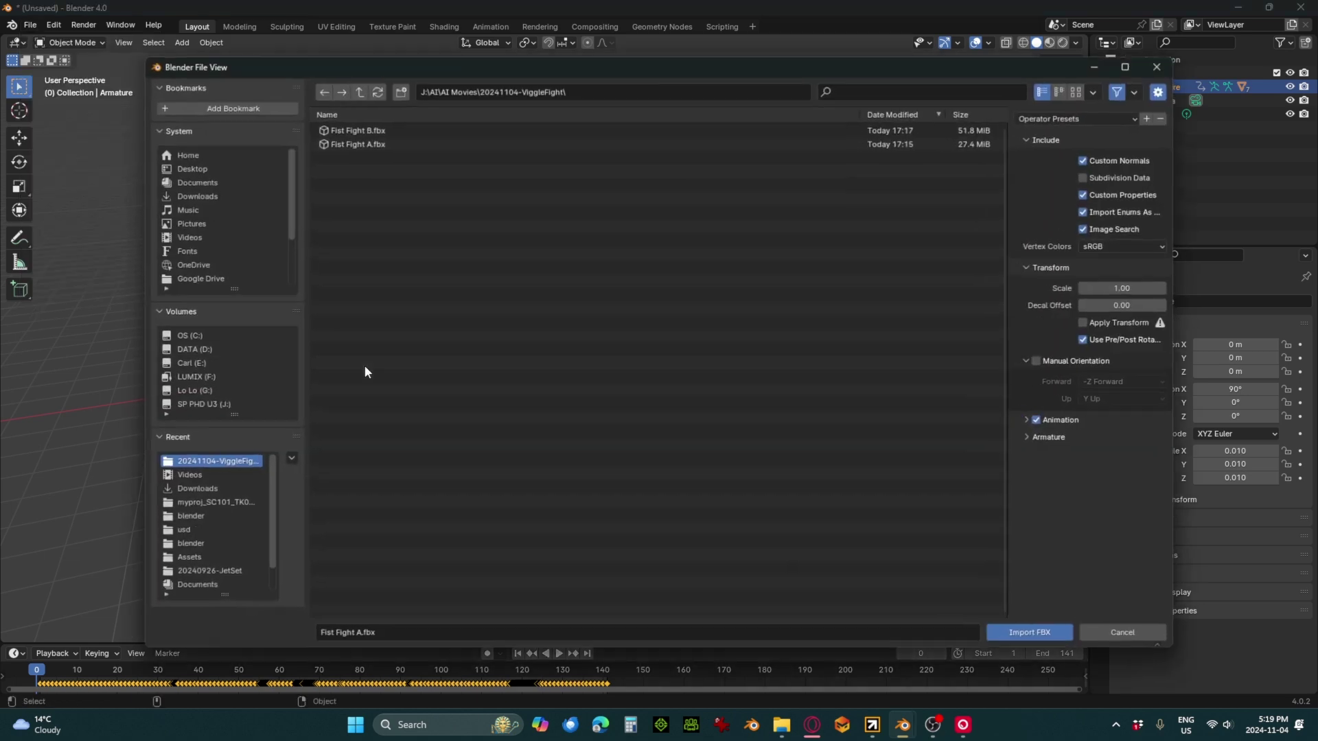
click(347, 131)
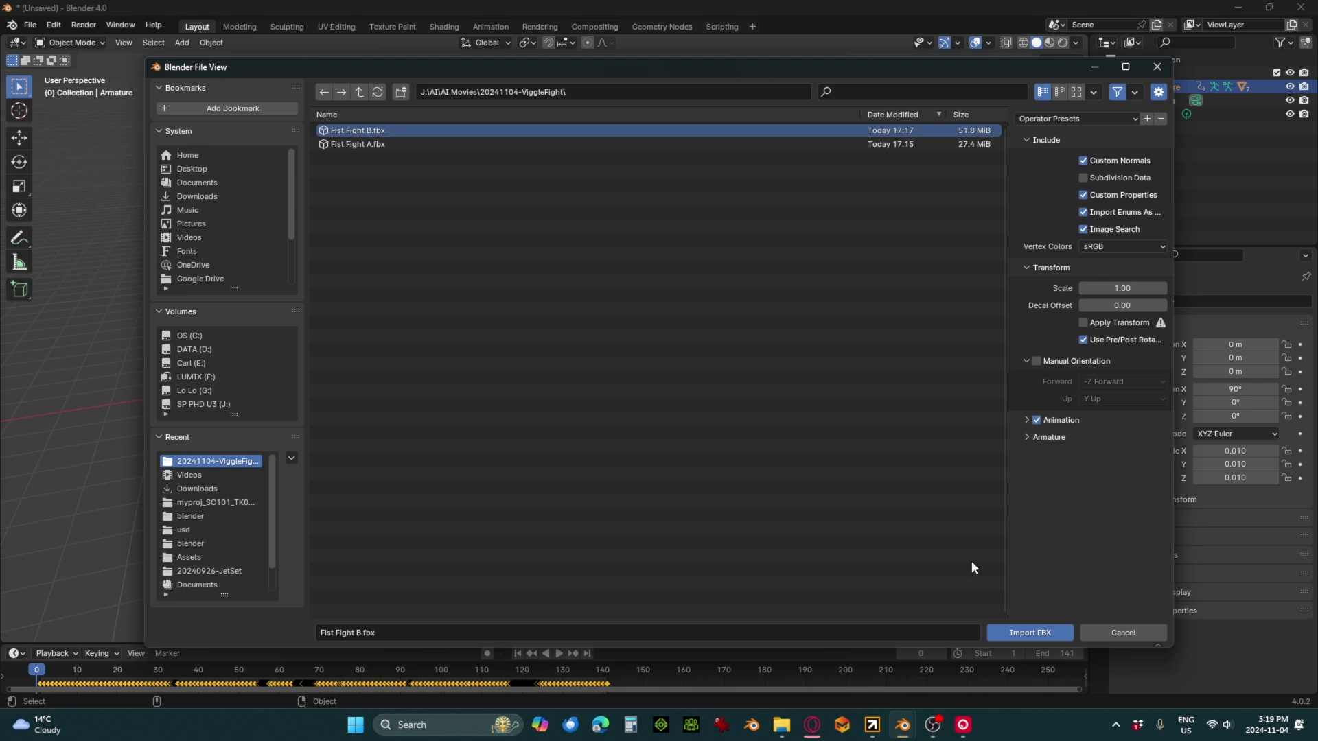
click(1009, 632)
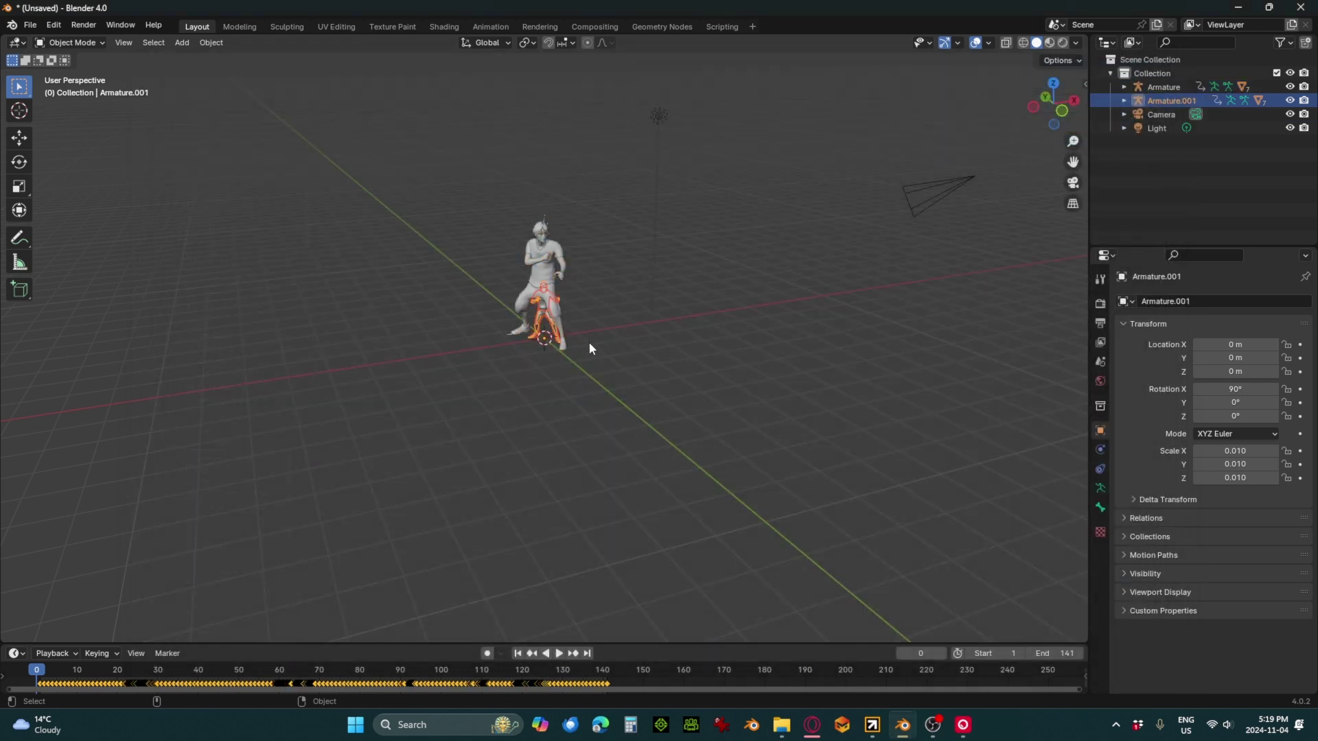
Move the second character along the Y axis to about -2.57 m, in front of the first fighter
scroll(569, 310, up, 3)
drag(629, 306, 516, 386)
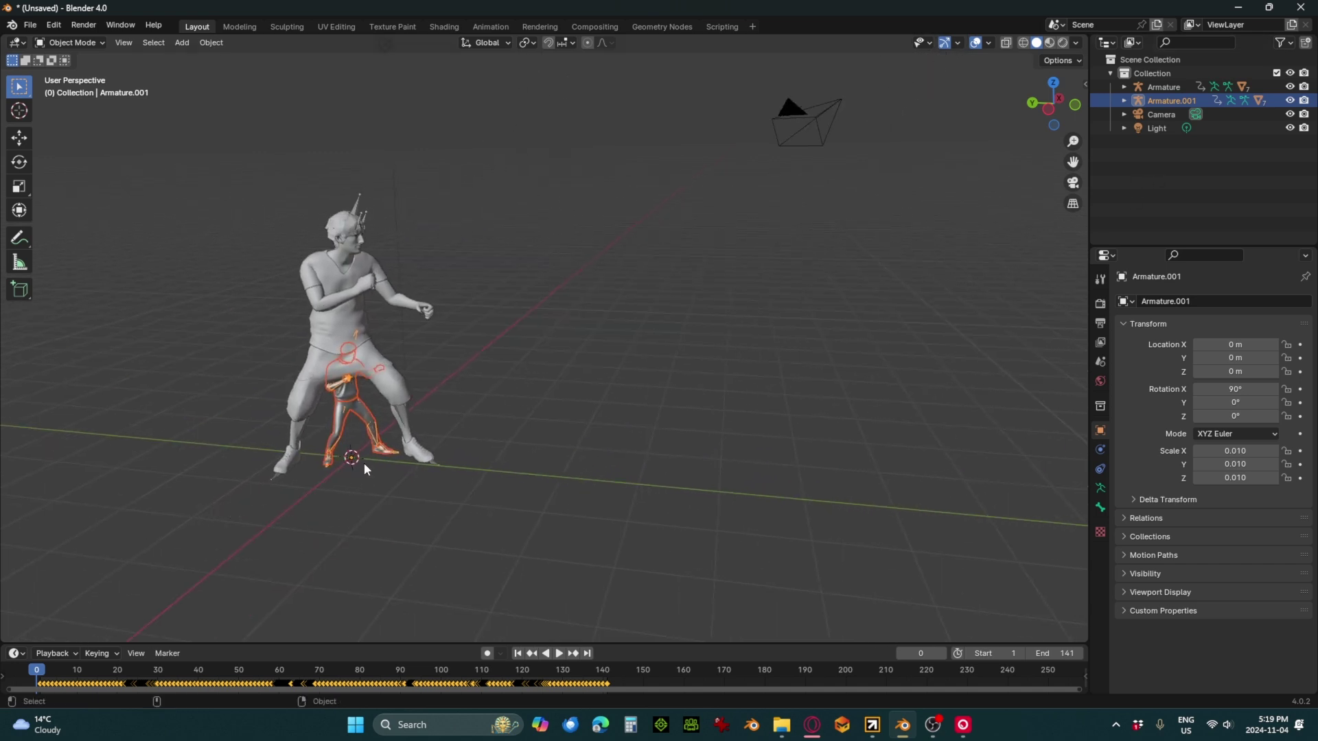
click(28, 135)
drag(318, 456, 482, 515)
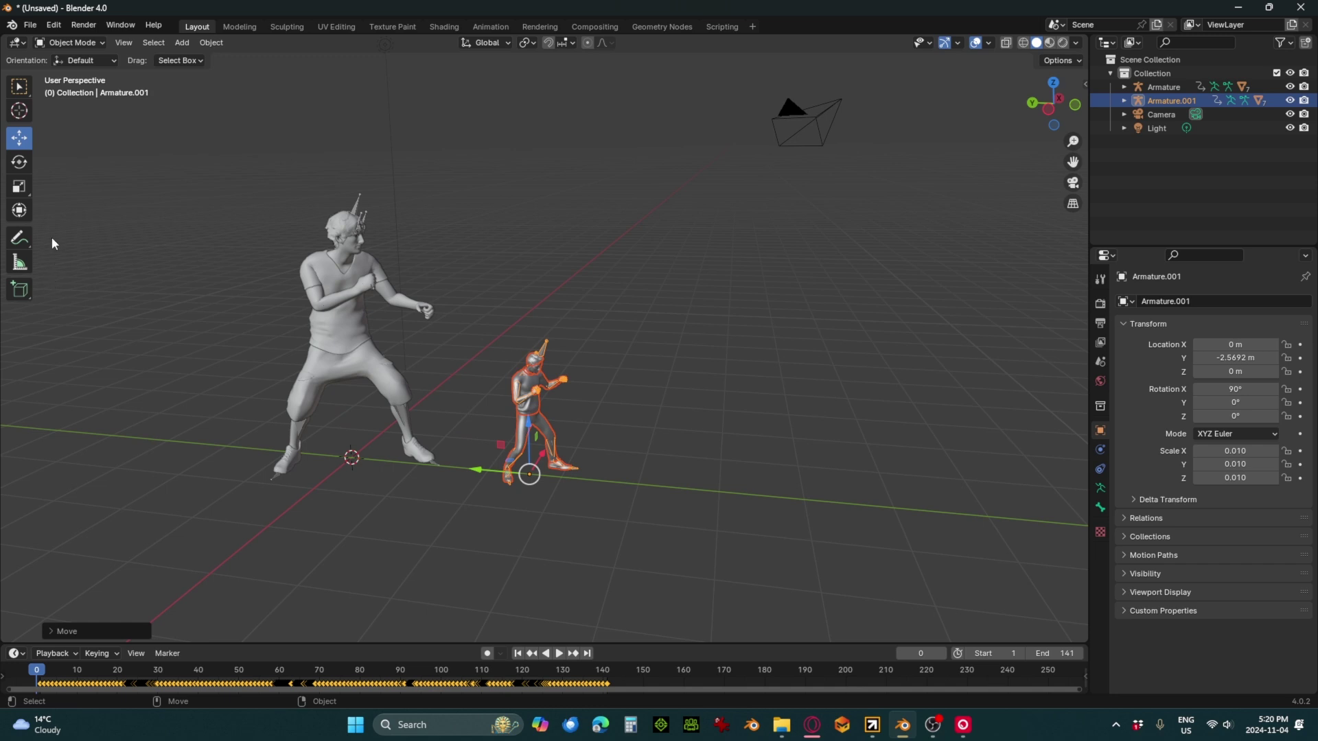
Turn the second character to face the first fighter by setting its Z rotation to 180°
click(18, 163)
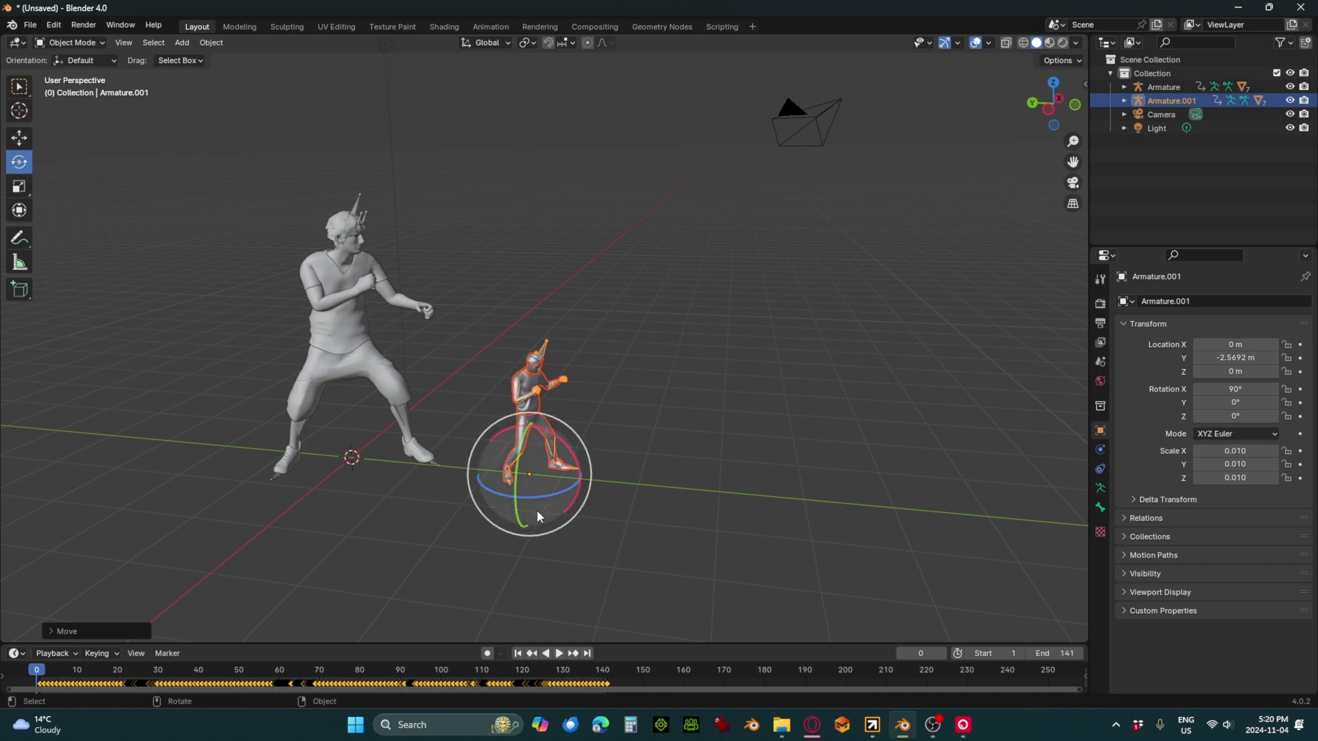
drag(542, 491, 443, 356)
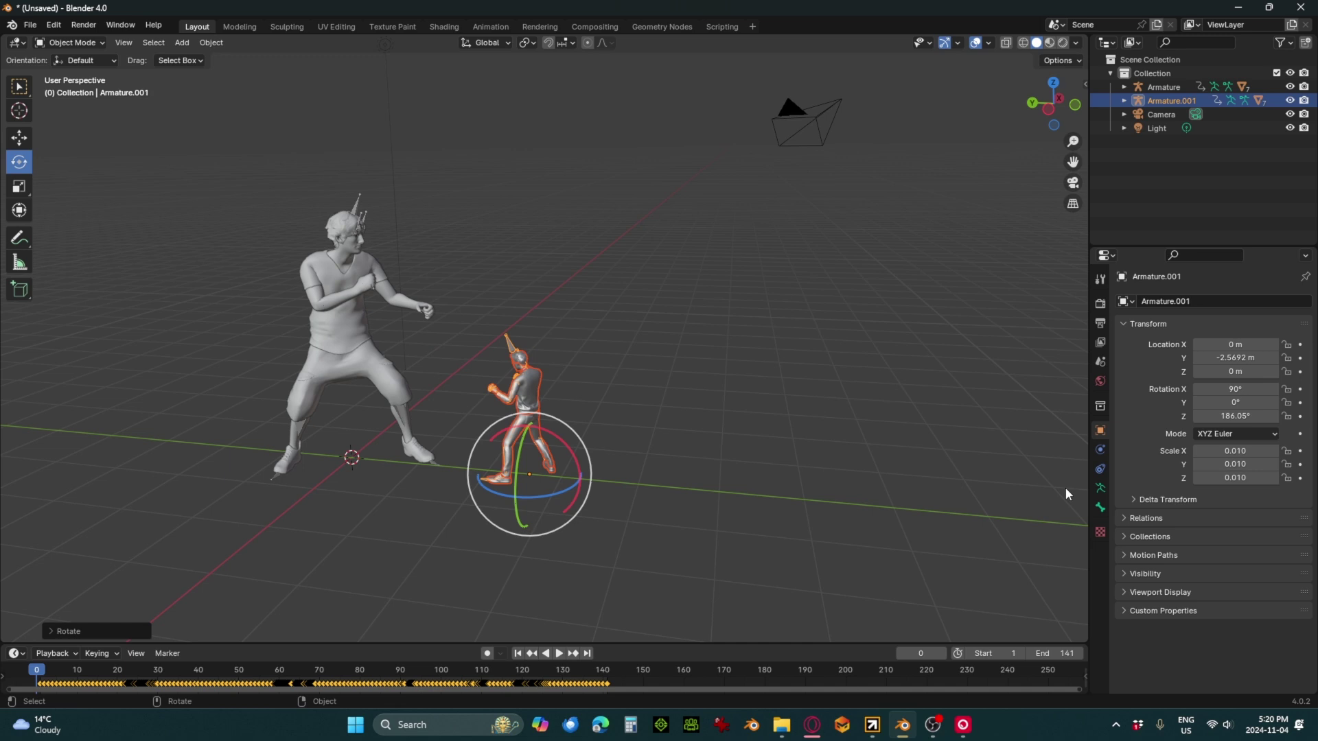
click(1219, 417)
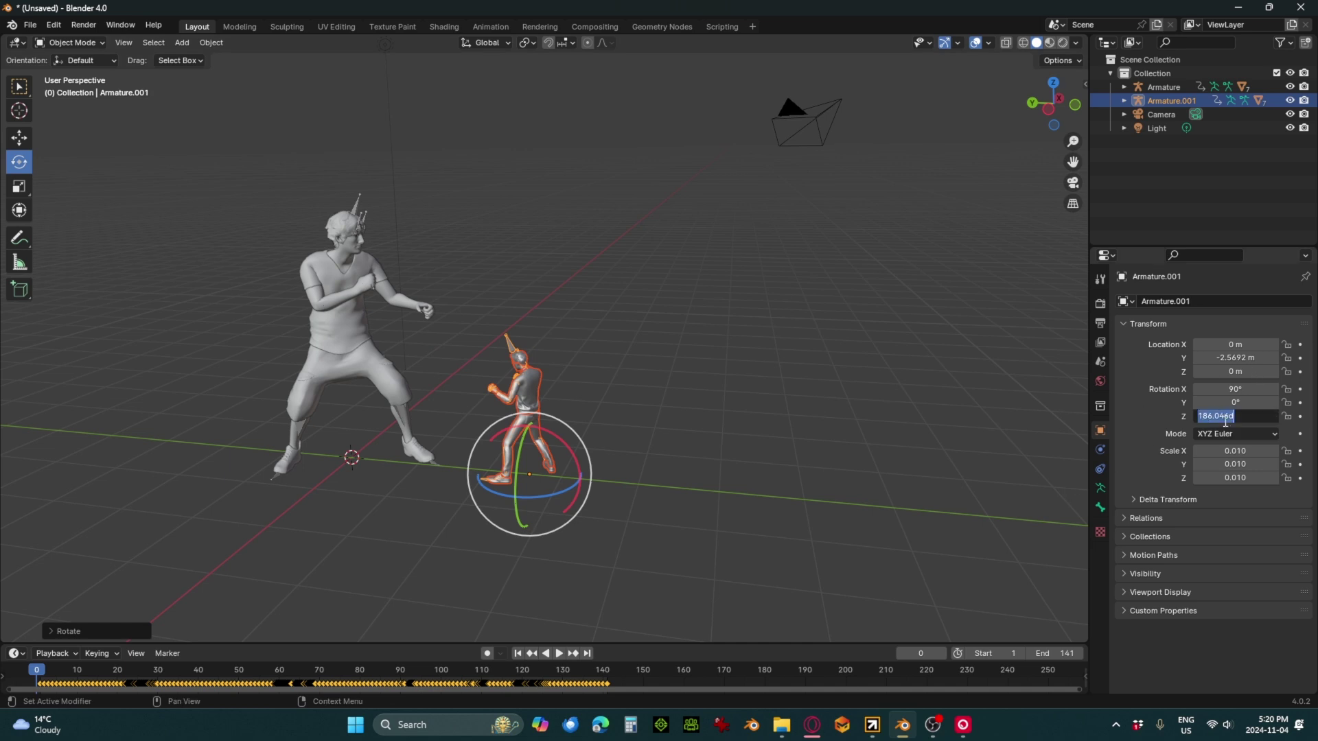
text(180)
key(Return)
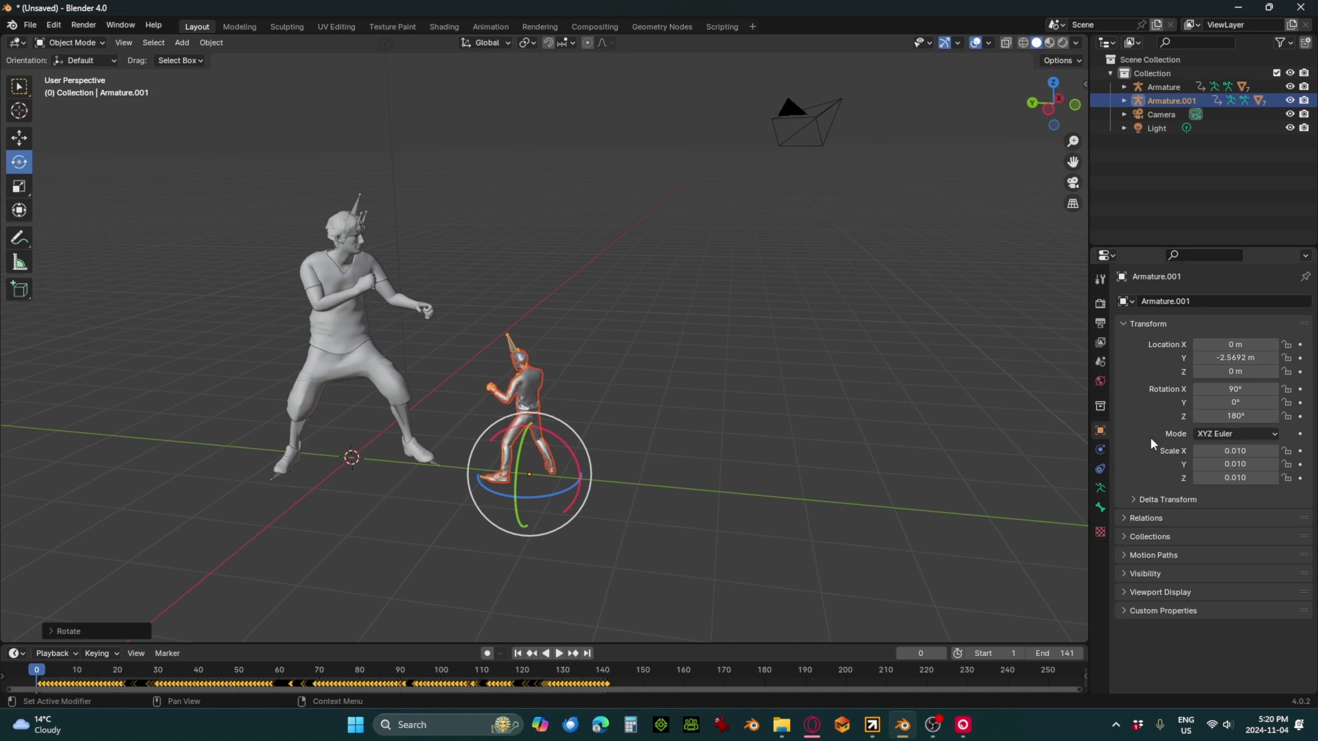
Scale the second character up uniformly to about 0.020 to match the first fighter's height
scroll(361, 348, up, 2)
click(19, 186)
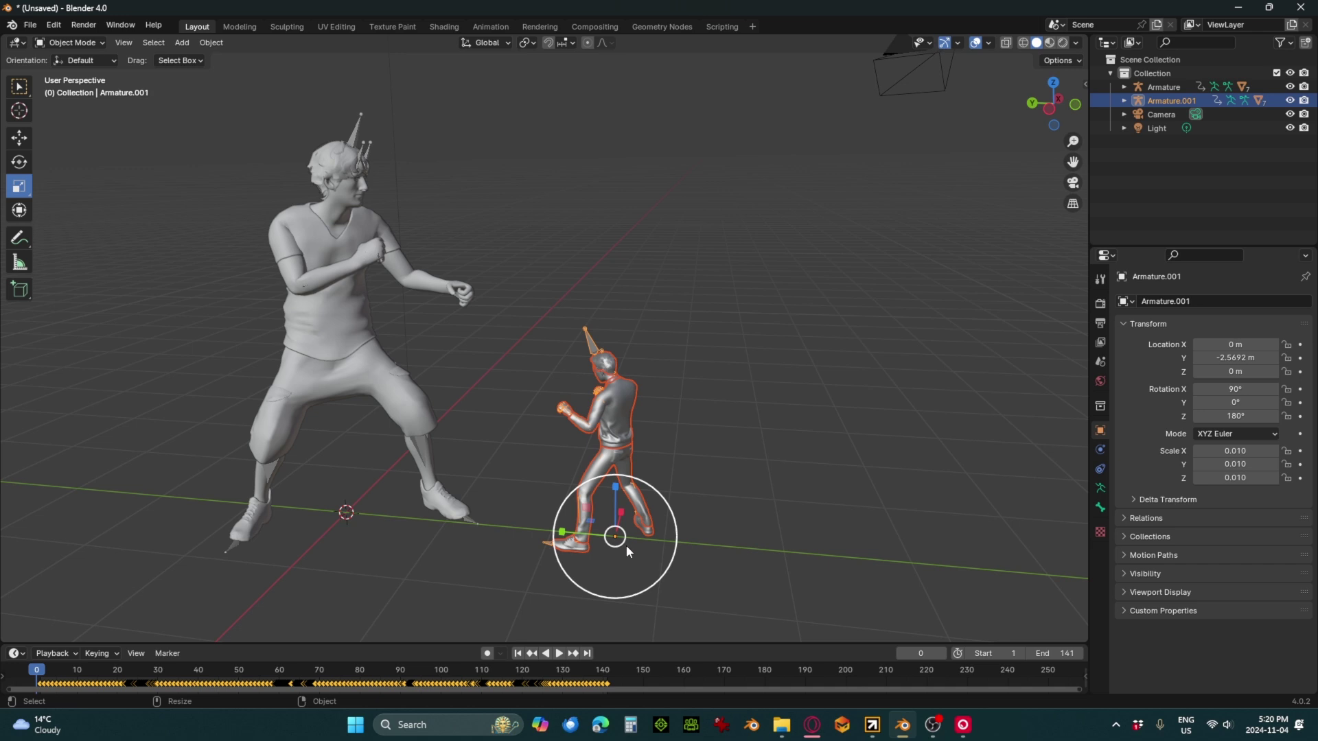
drag(658, 554, 706, 530)
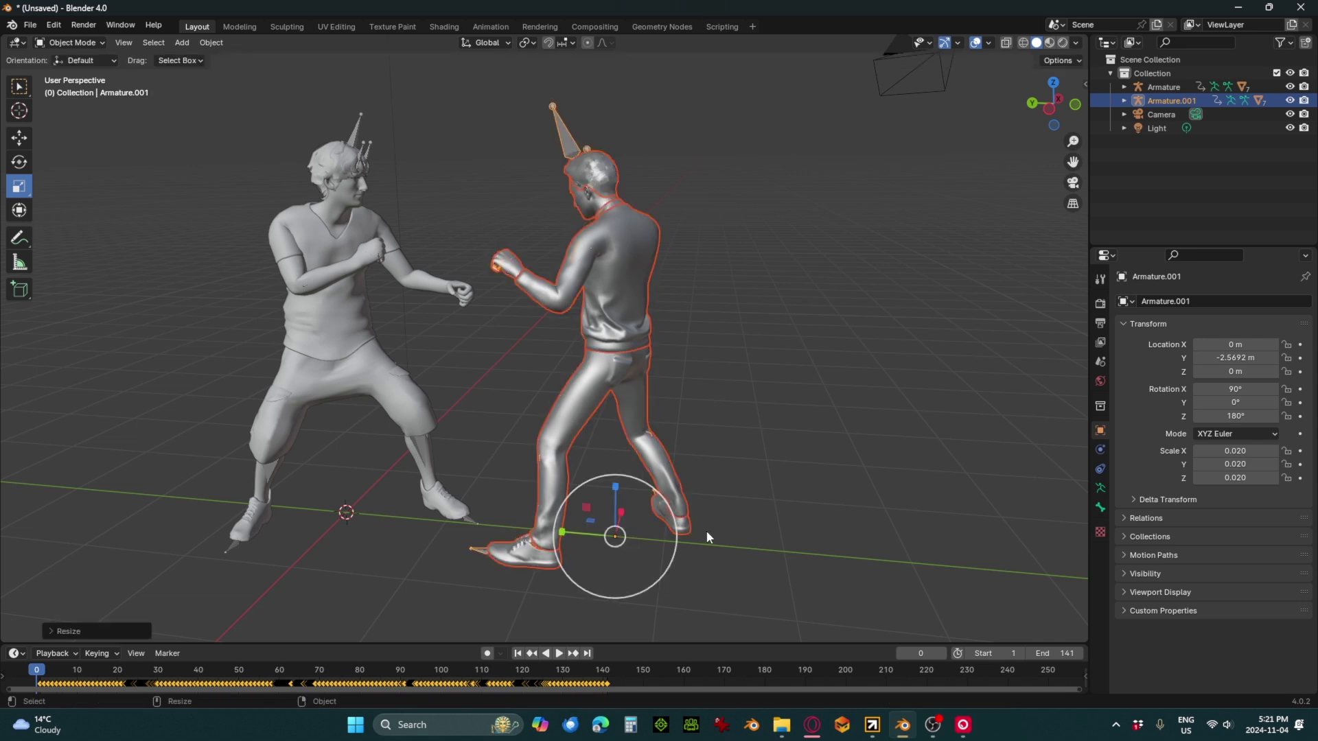
Play the fight with both characters and check from different angles how their moves line up
drag(549, 517, 837, 436)
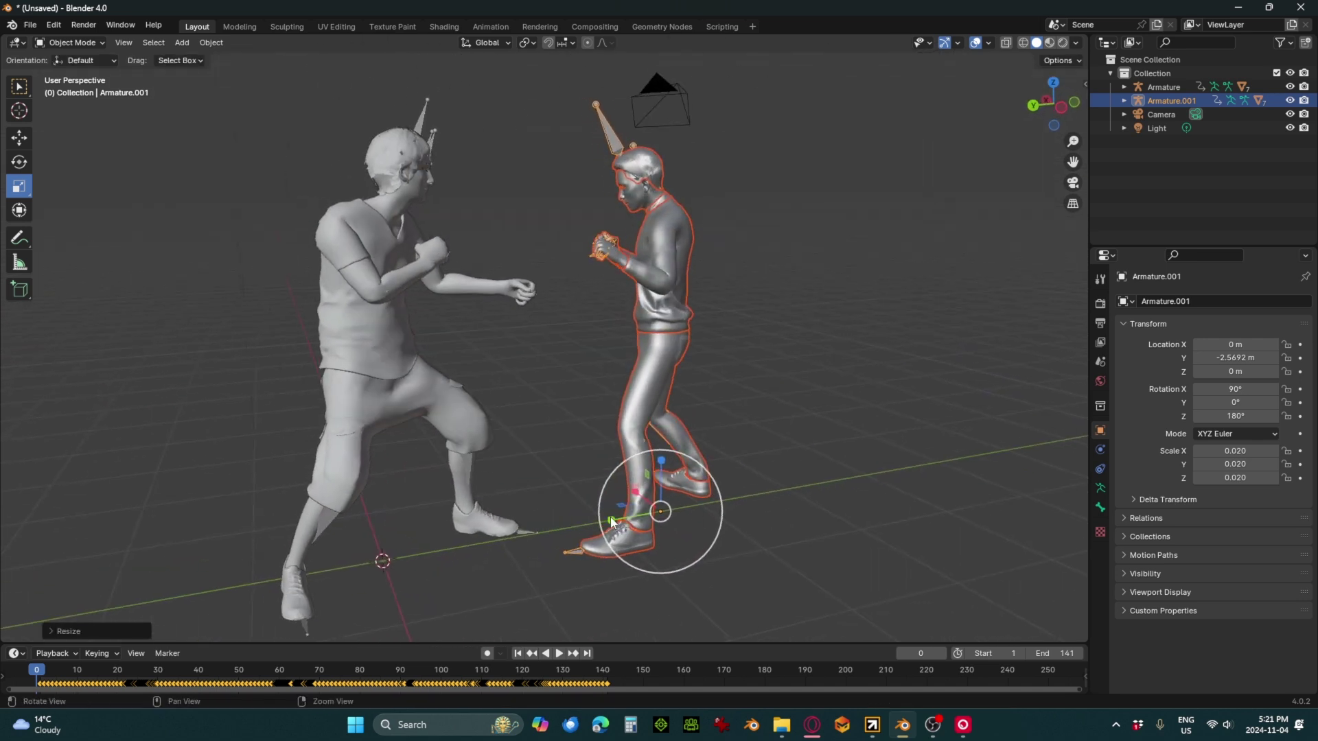
key(space)
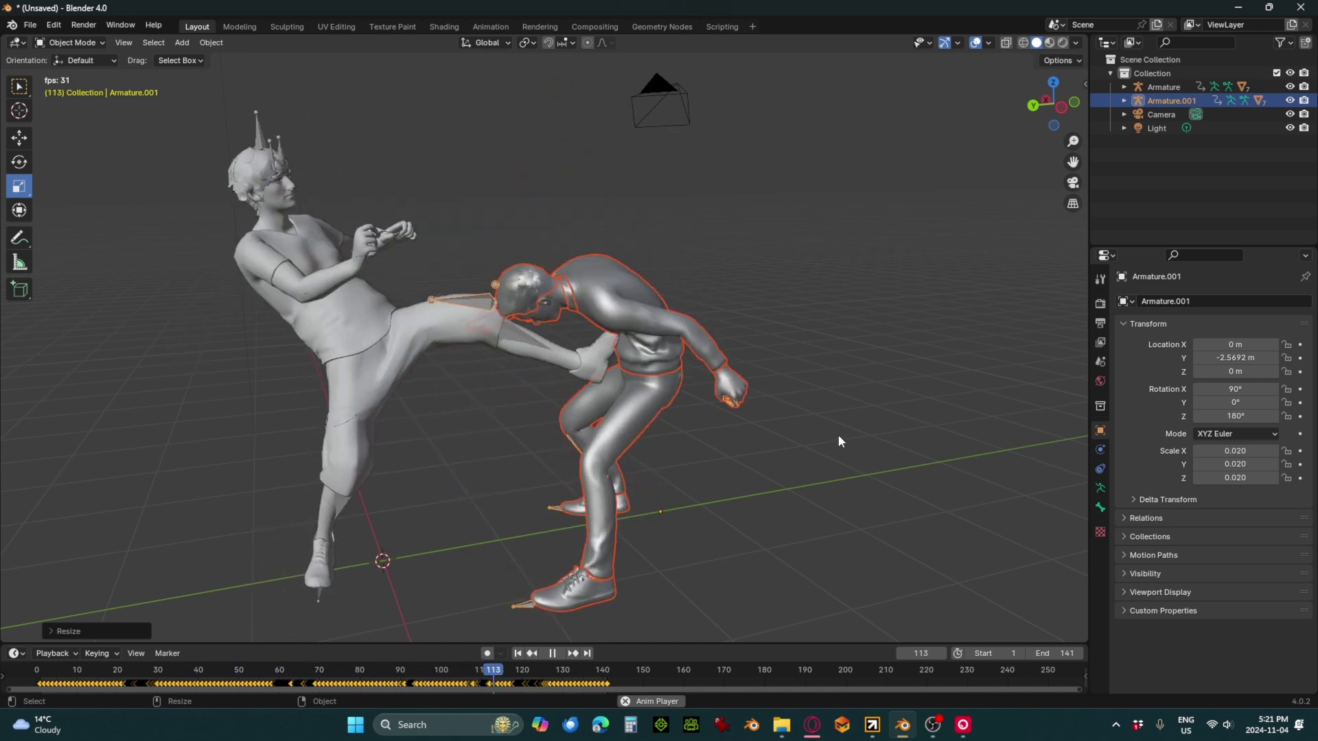
drag(838, 435, 608, 468)
key(space)
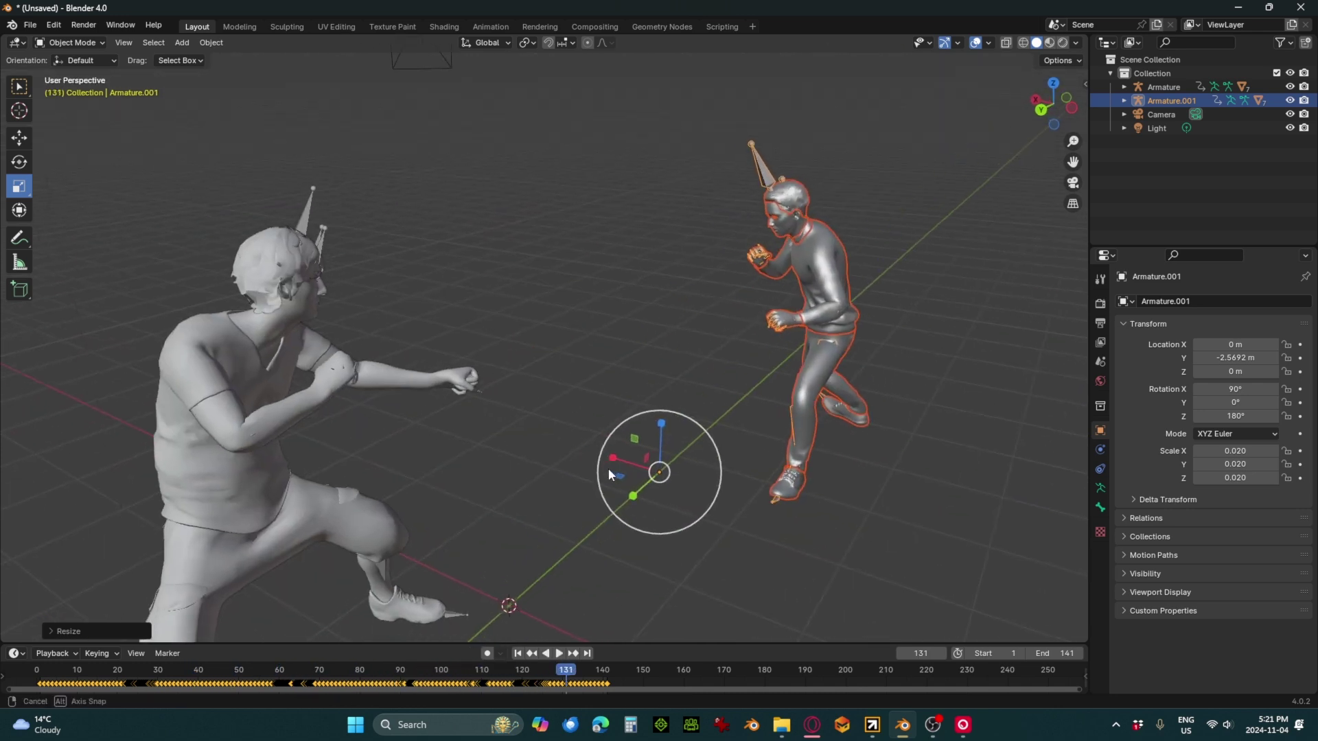
Go to the kick at frame 112 and nudge the second character along Y to about -2.55 m
drag(567, 670, 491, 677)
key(space)
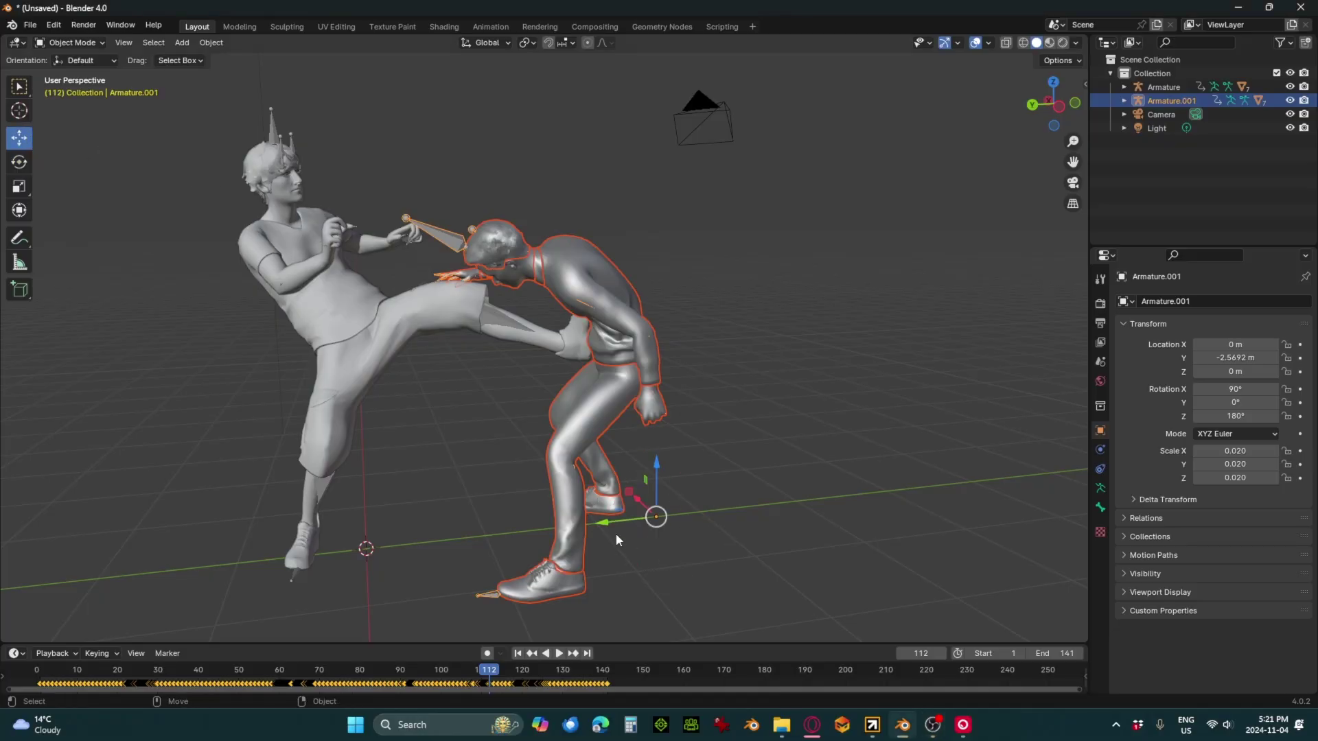
drag(612, 522, 590, 473)
Replay the adjusted fight, return to frame 0 and view both fighters from the side
key(space)
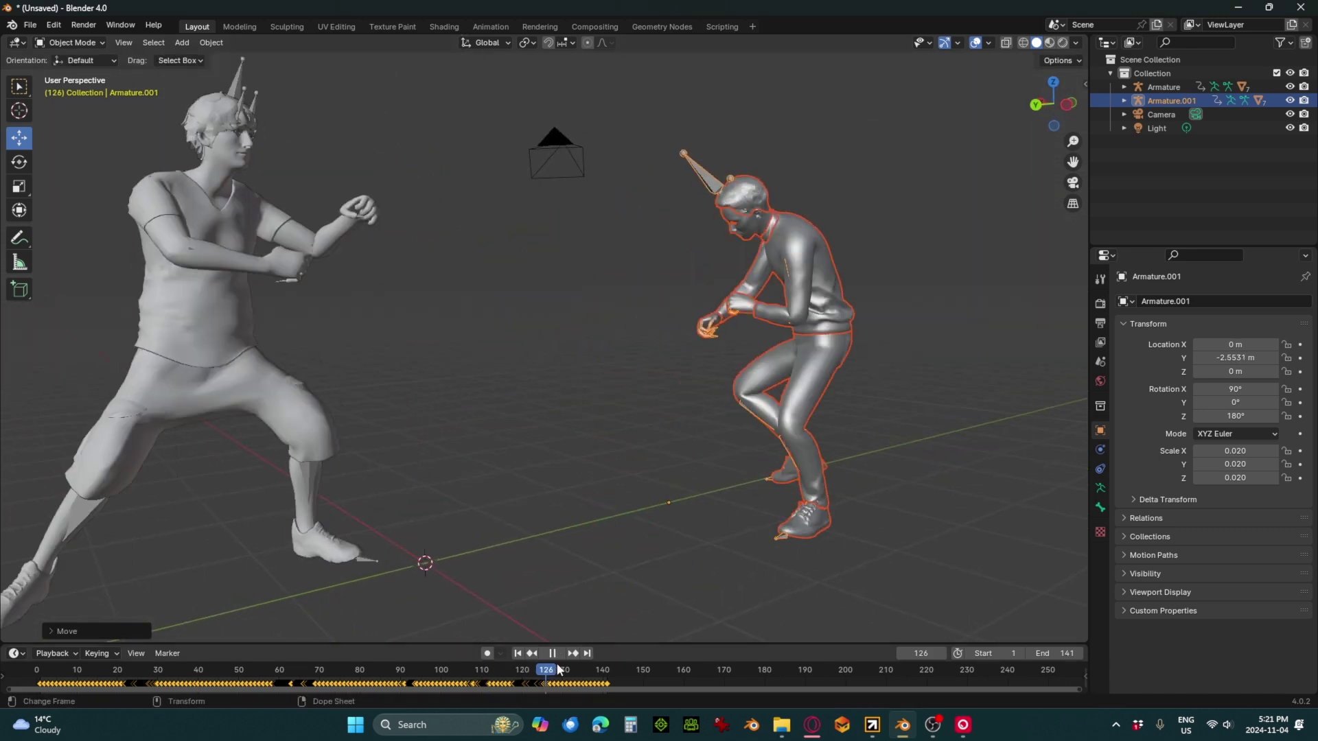
drag(558, 669, 36, 673)
key(space)
drag(464, 434, 619, 377)
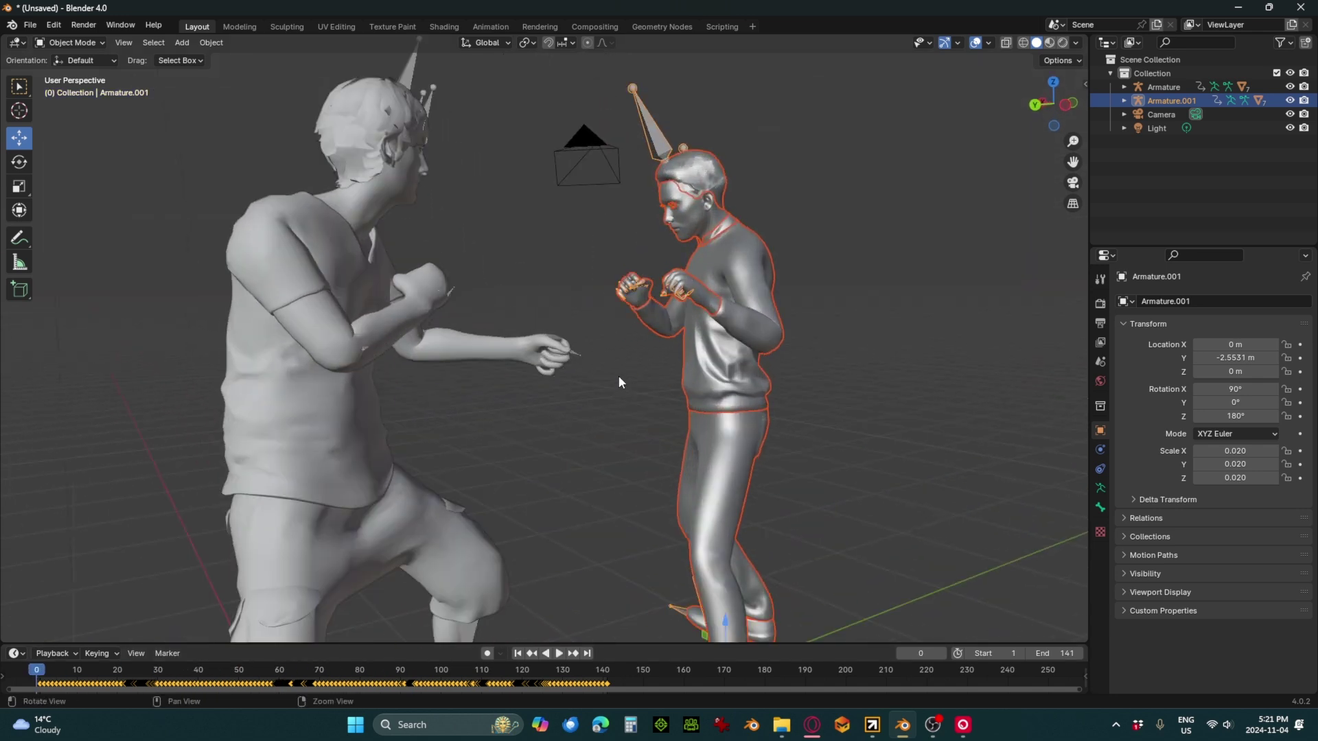
scroll(619, 376, down, 3)
Select the Camera and render a still image of frame 0 to check its framing, closing the render afterward
click(741, 330)
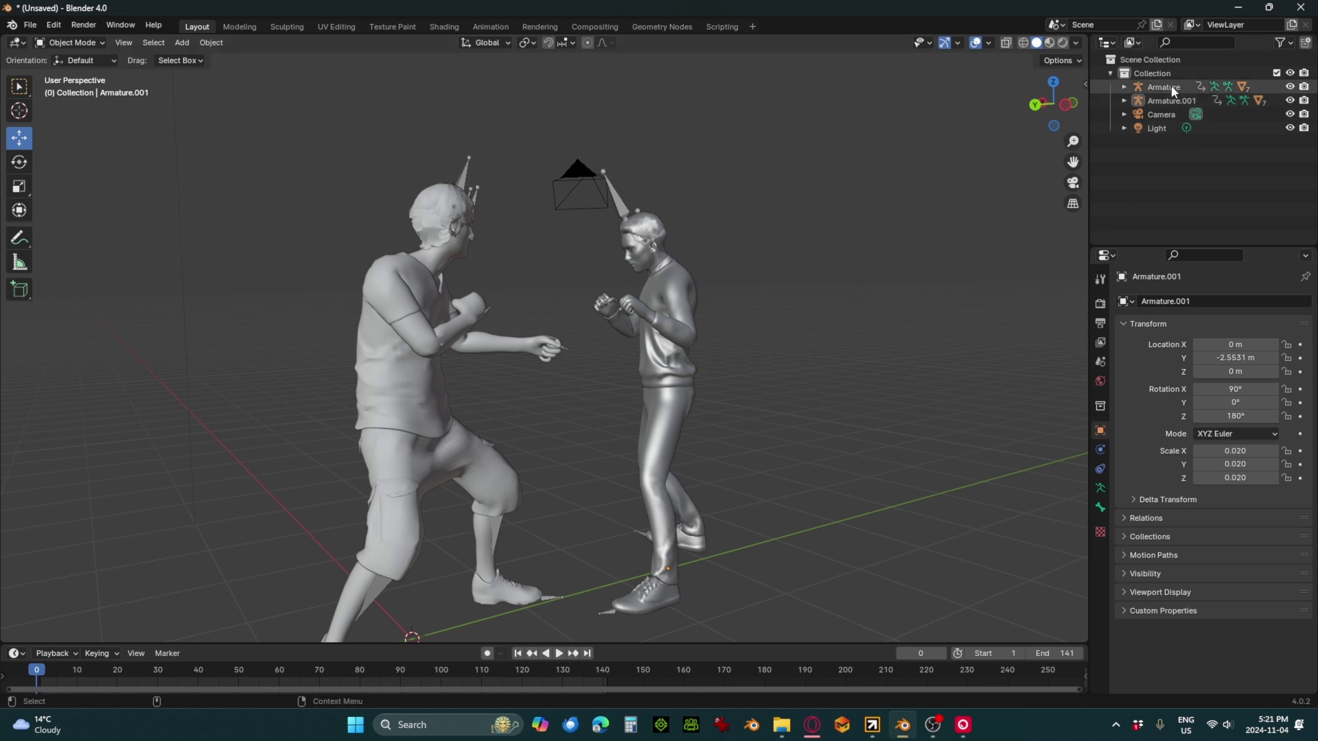
click(1159, 117)
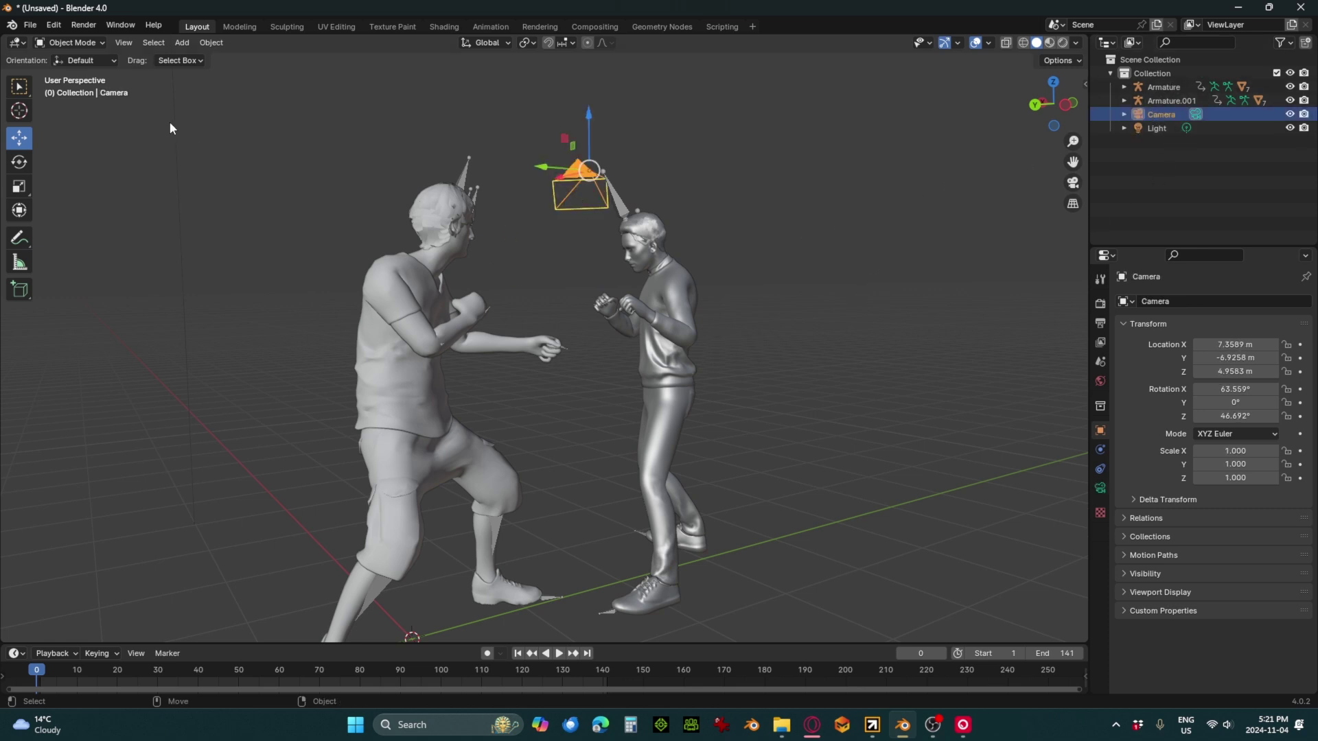
click(95, 26)
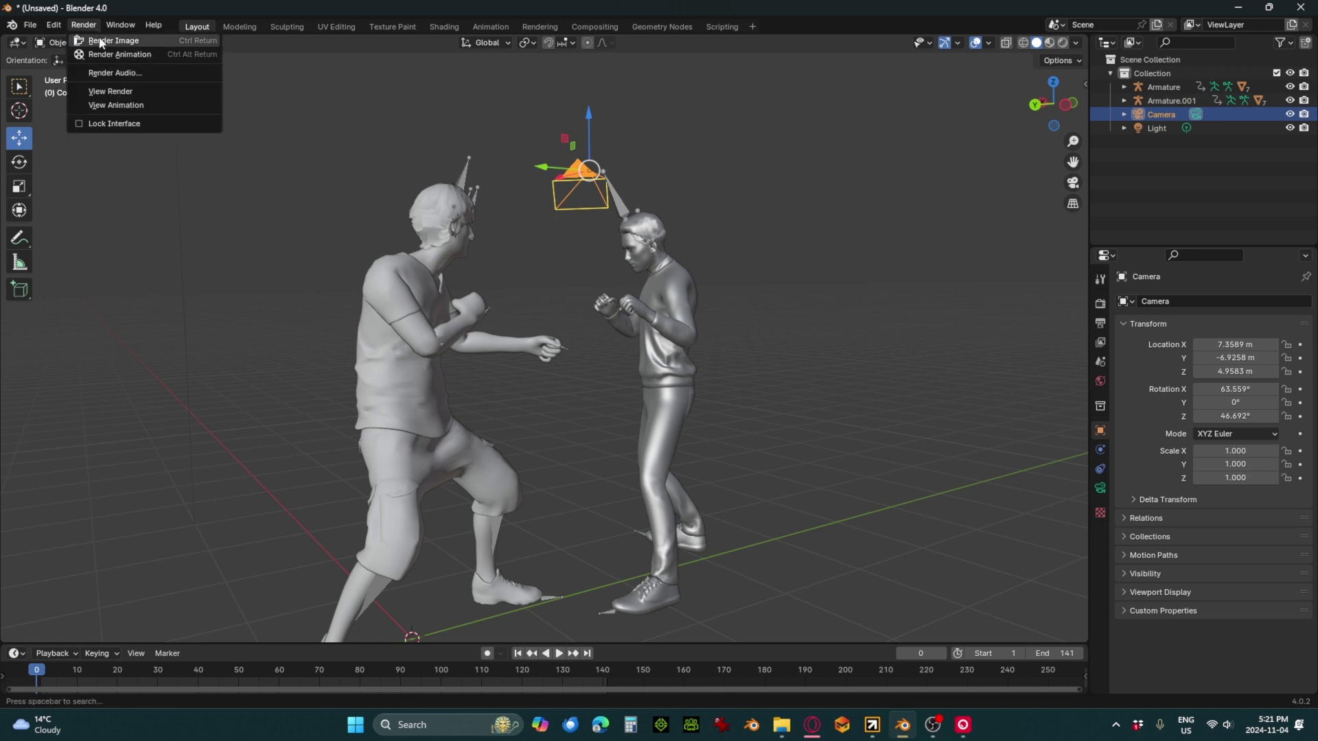
click(96, 41)
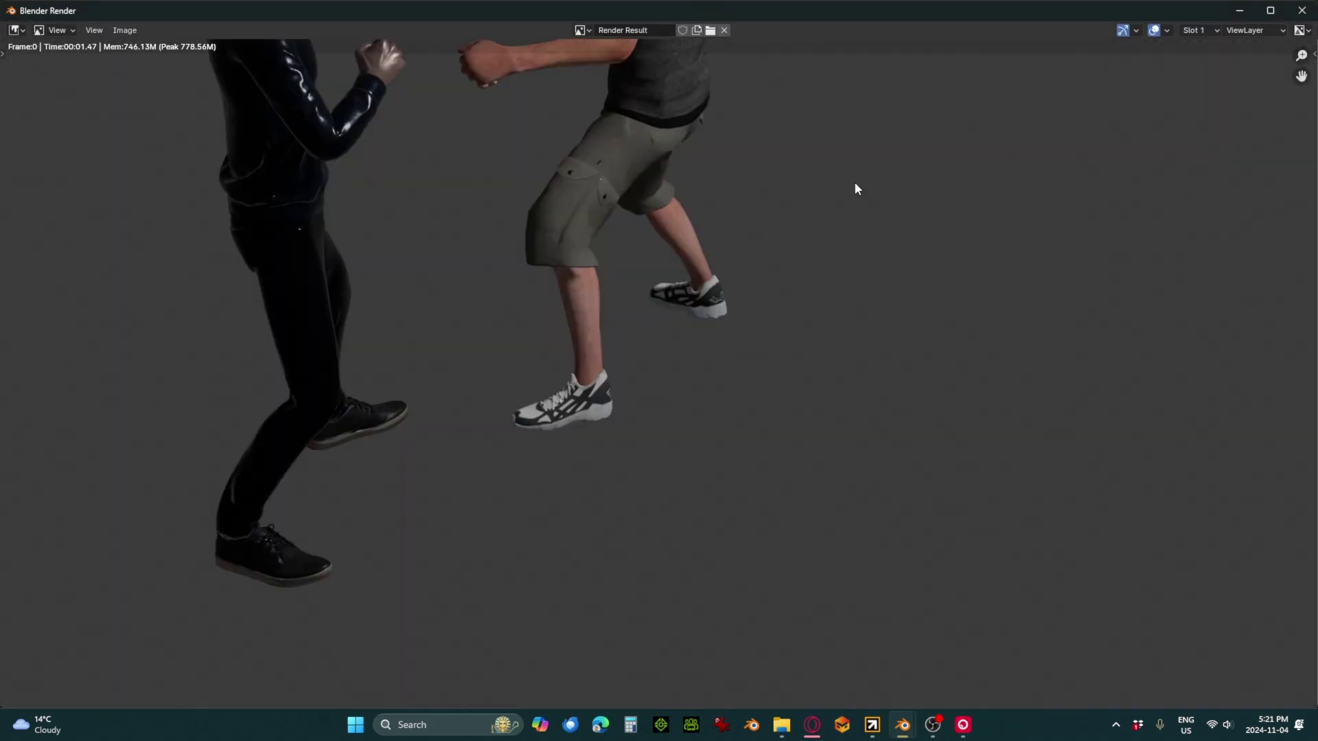
click(1303, 10)
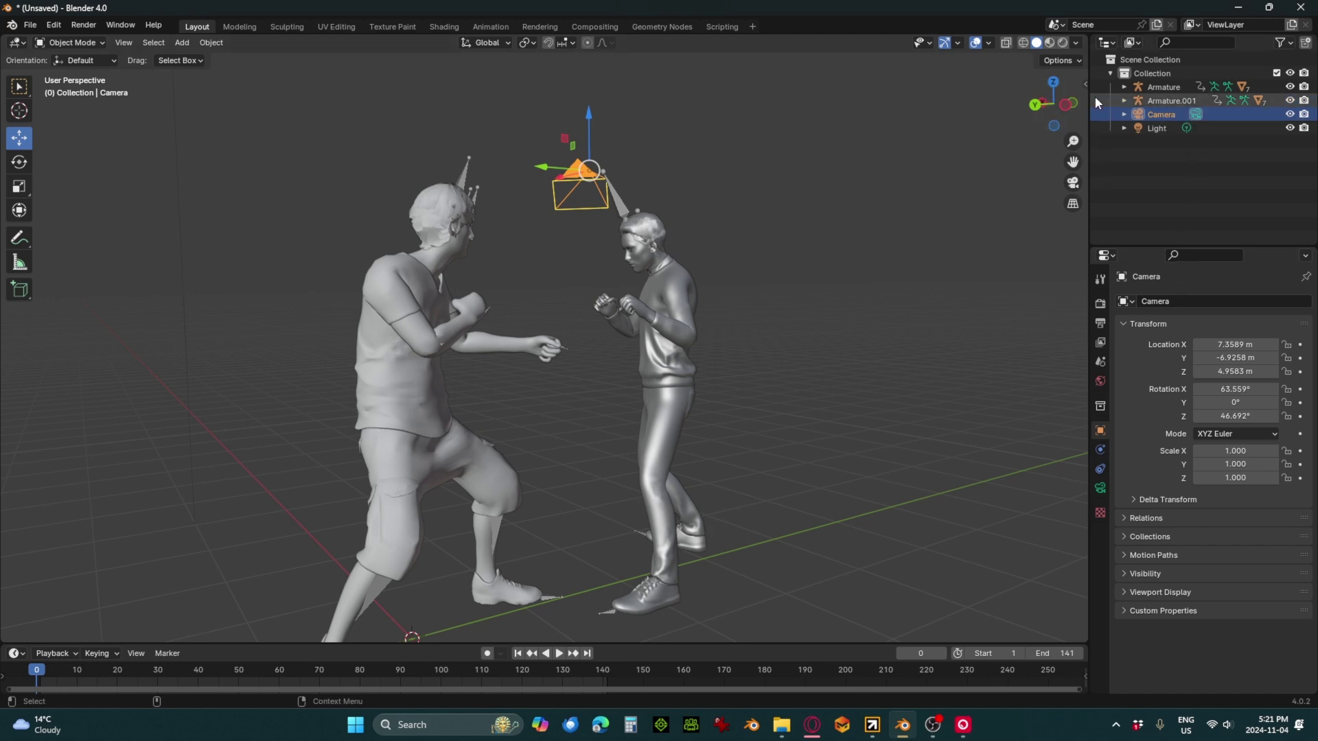
Enable the Camera to View lock so that navigating the viewport moves the camera
key(n)
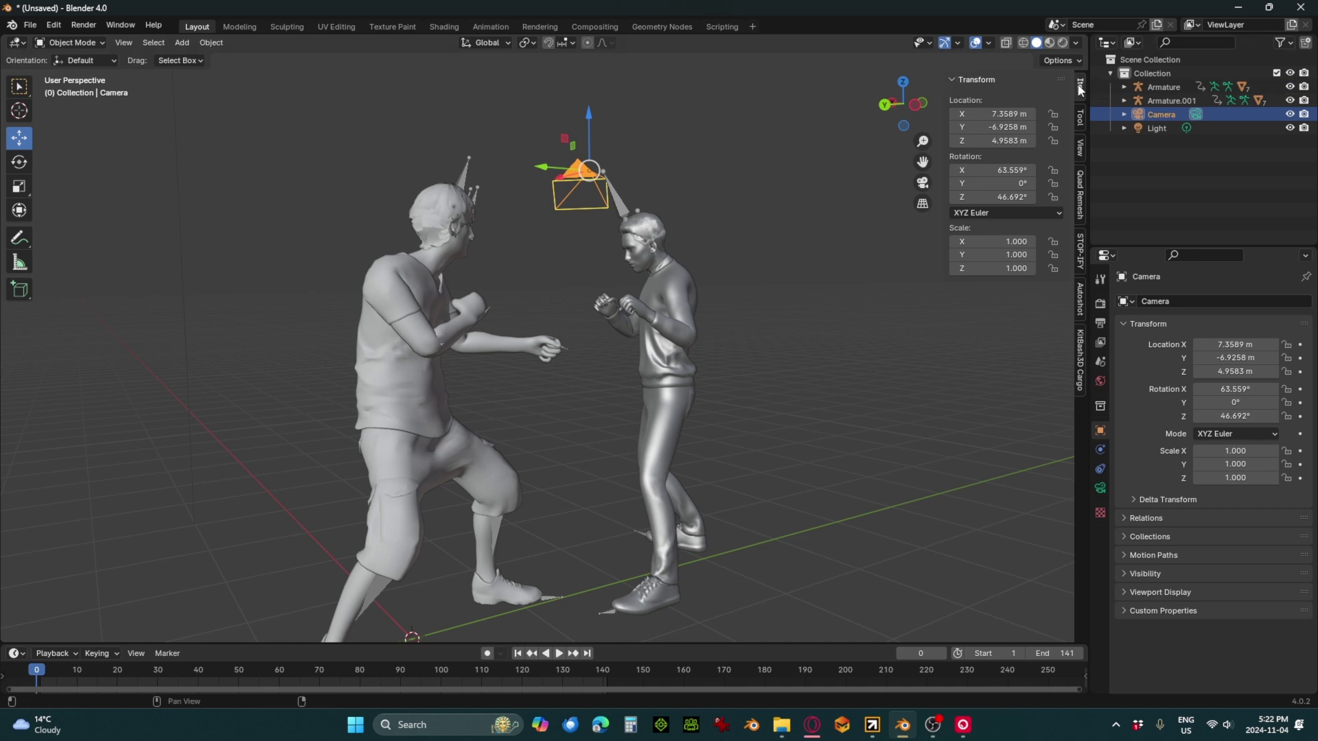
click(1081, 150)
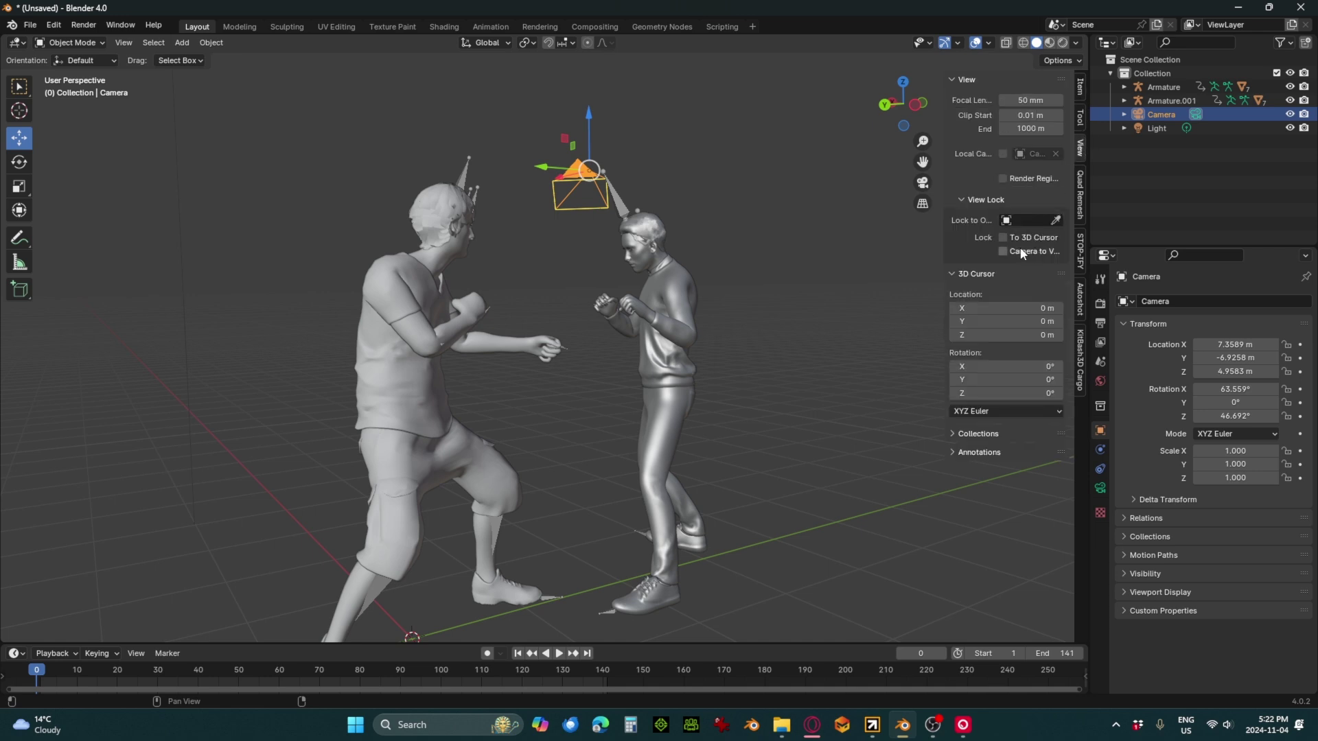
drag(943, 248, 849, 245)
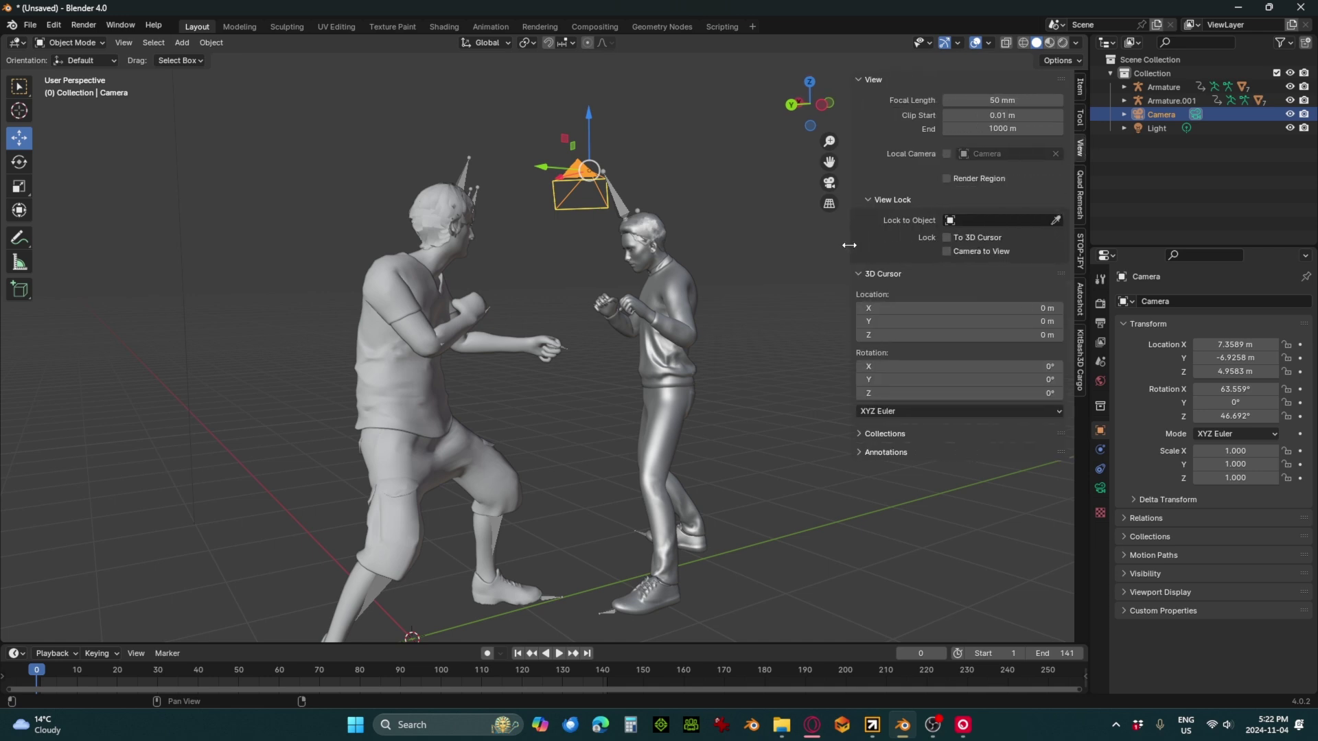
click(949, 252)
Switch the viewport to look through the active camera
click(94, 59)
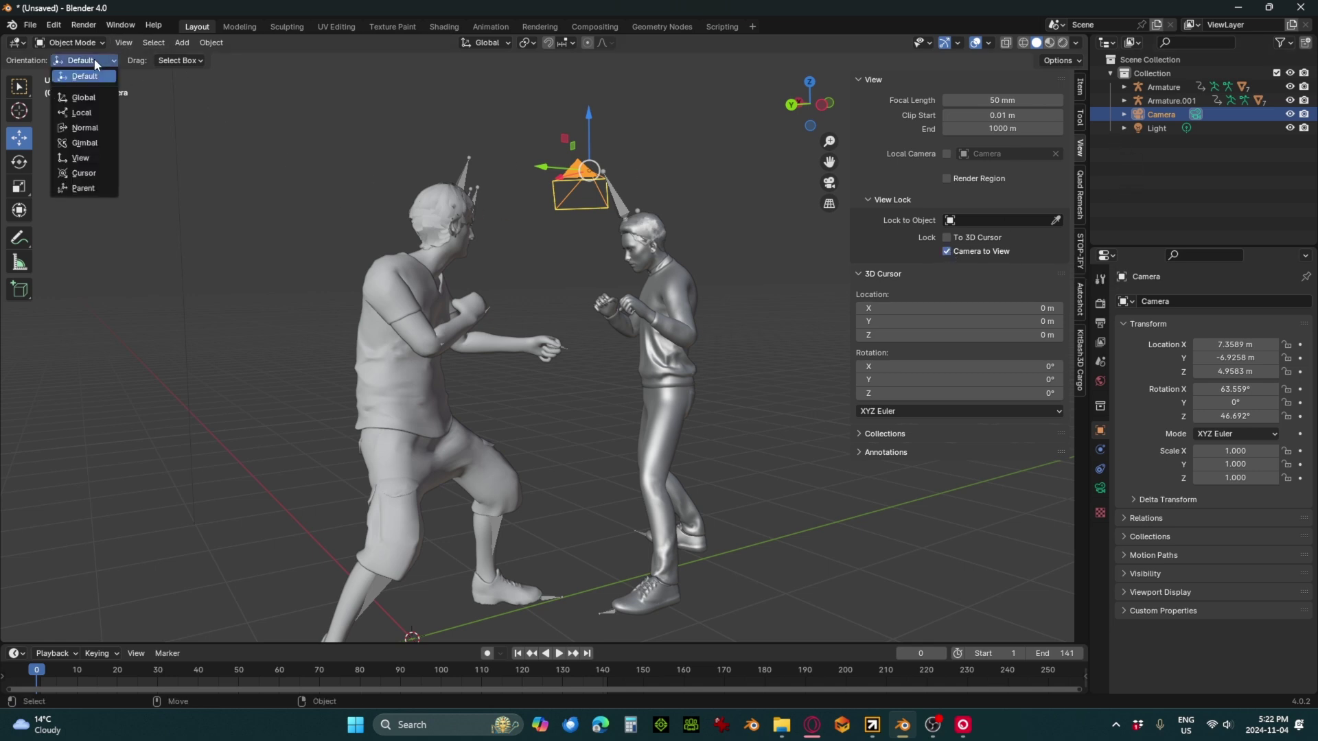
click(97, 60)
click(124, 43)
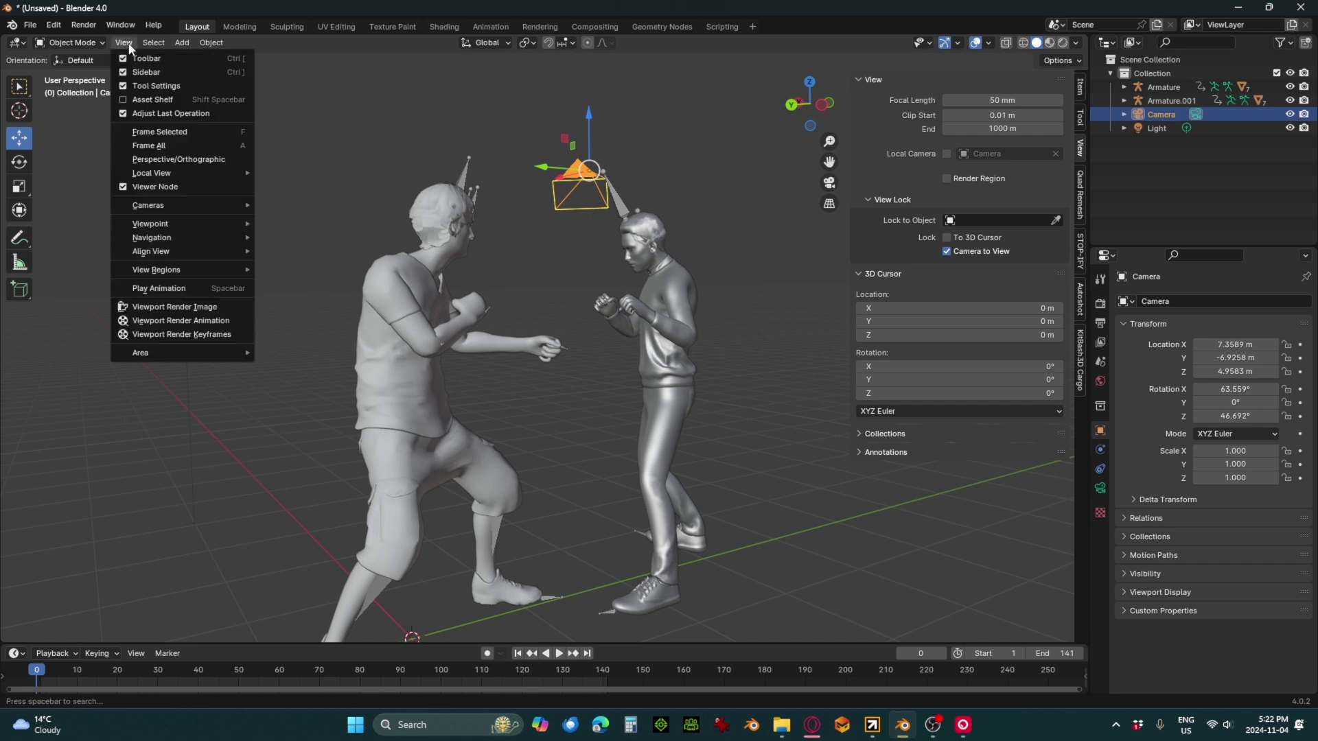
mouse_move(142, 206)
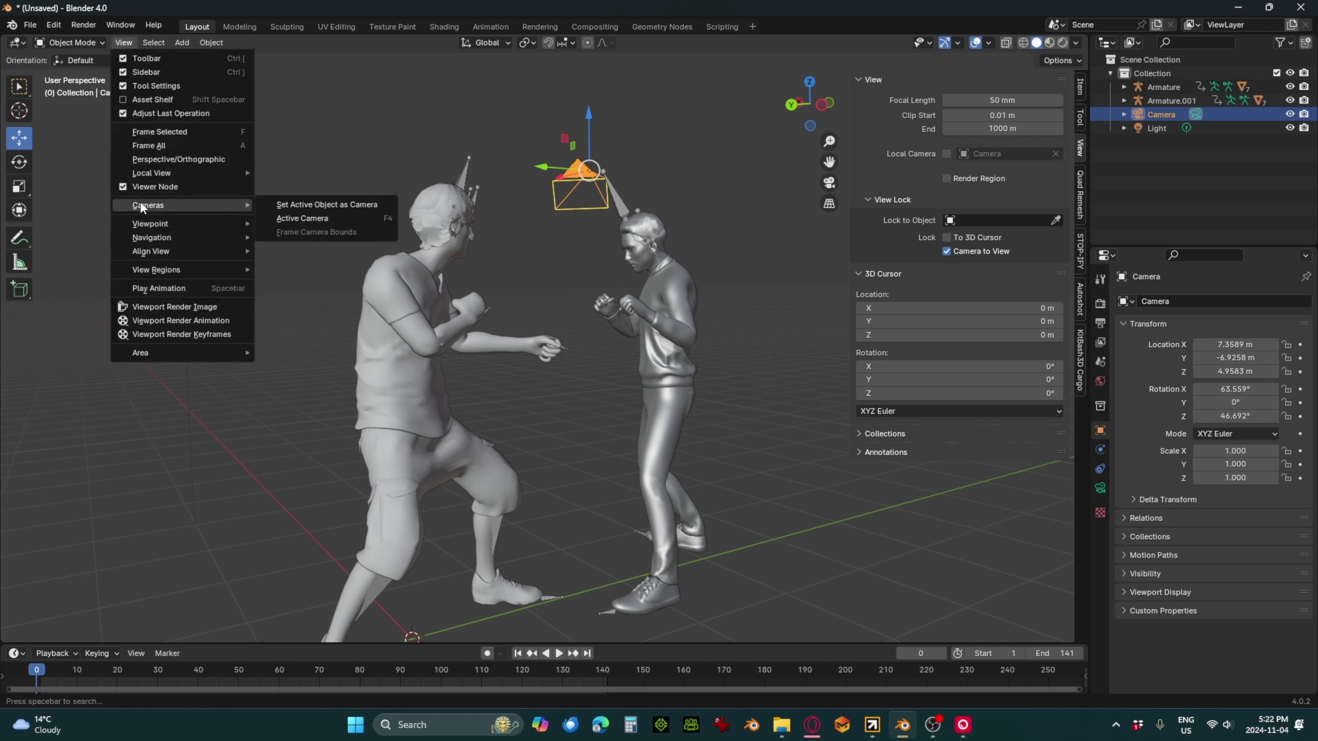
click(306, 218)
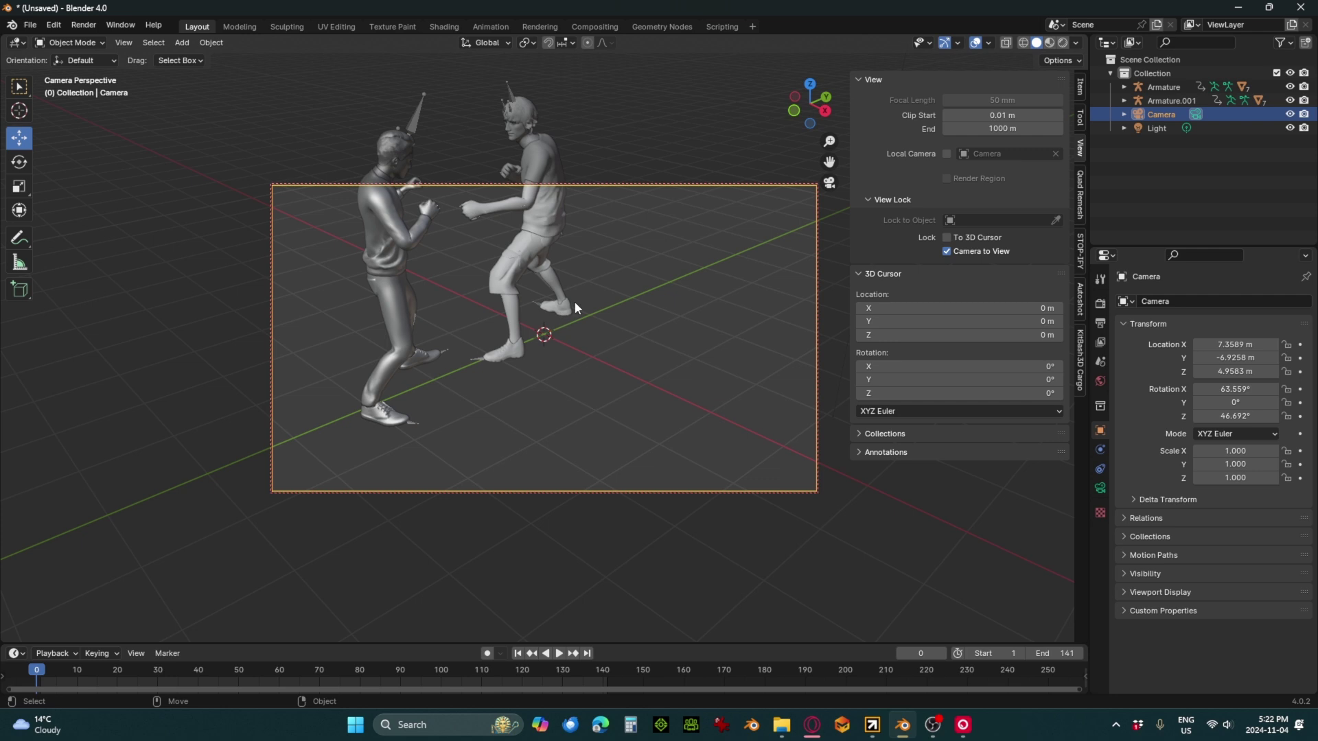
Reframe the camera closely on both fighters, at about X 3.08, Y -5.21, Z 2.77 m, rotated about 88° on X and 41° on Z
drag(581, 291, 693, 288)
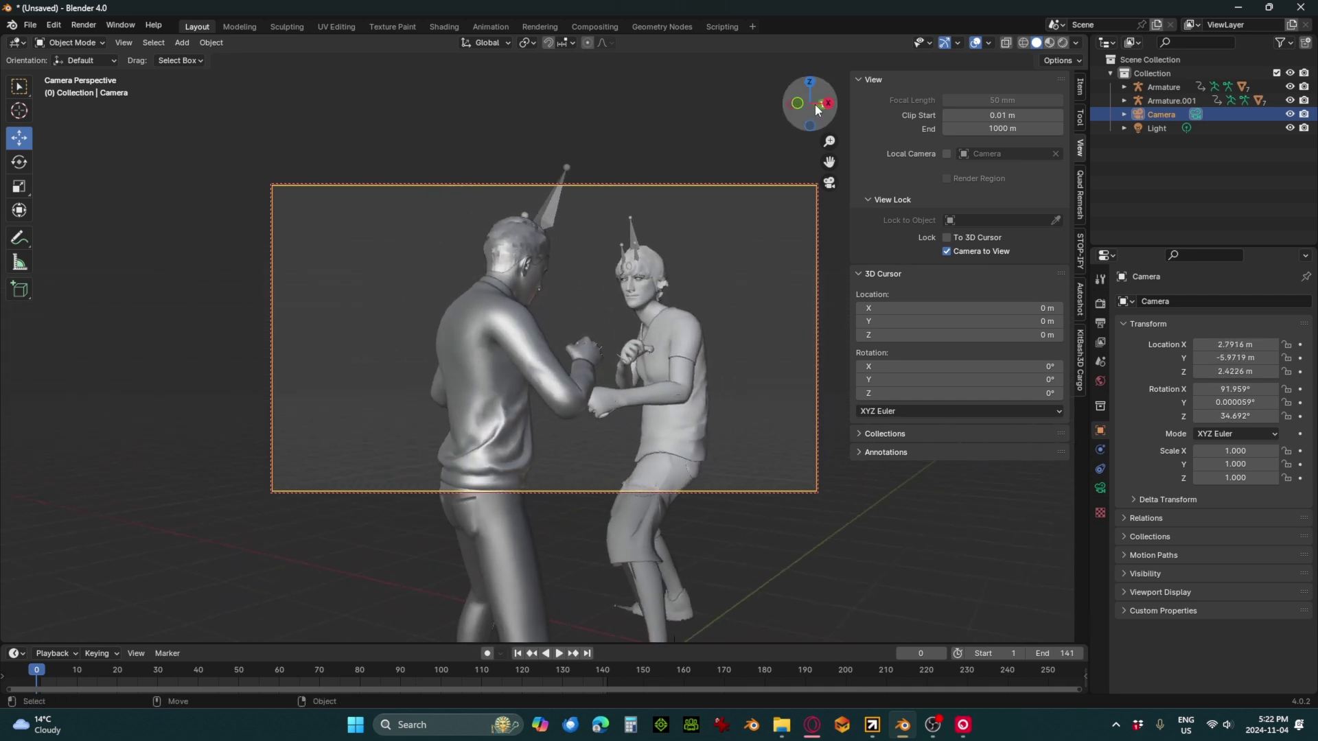
drag(807, 106, 830, 194)
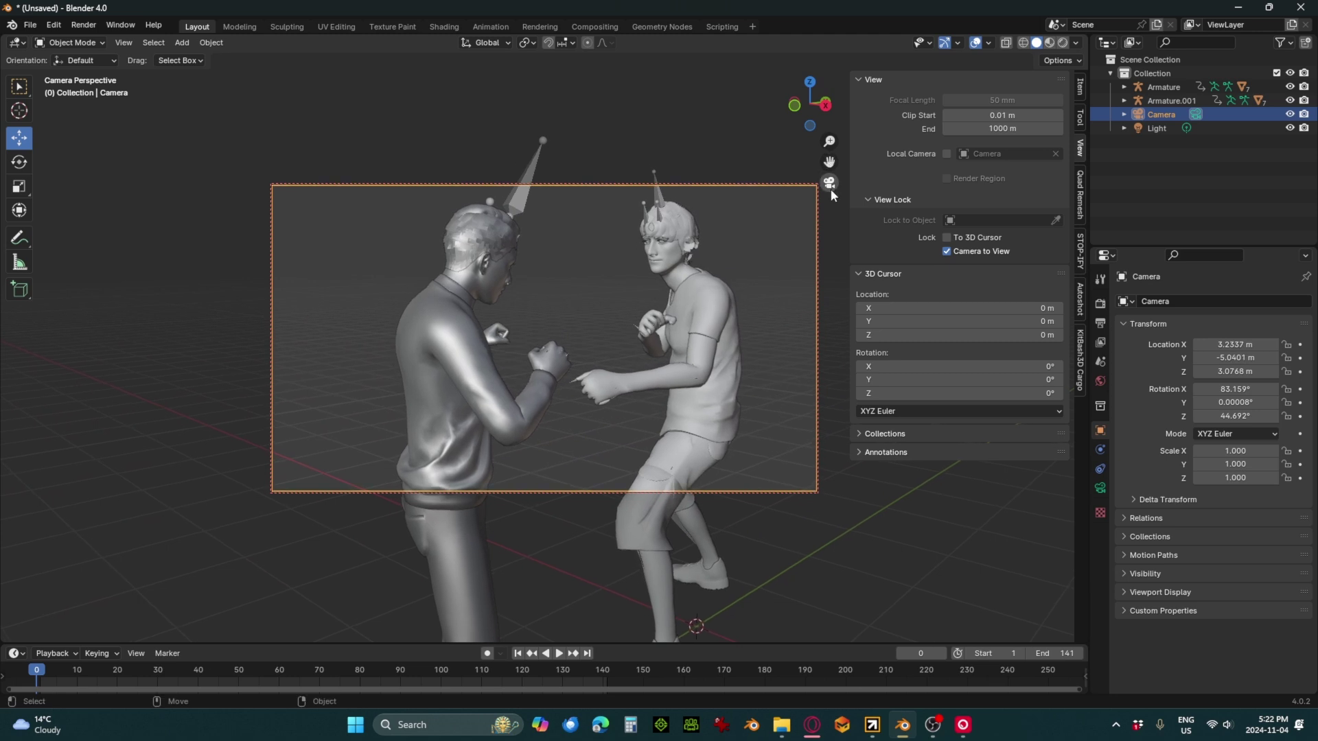
click(829, 184)
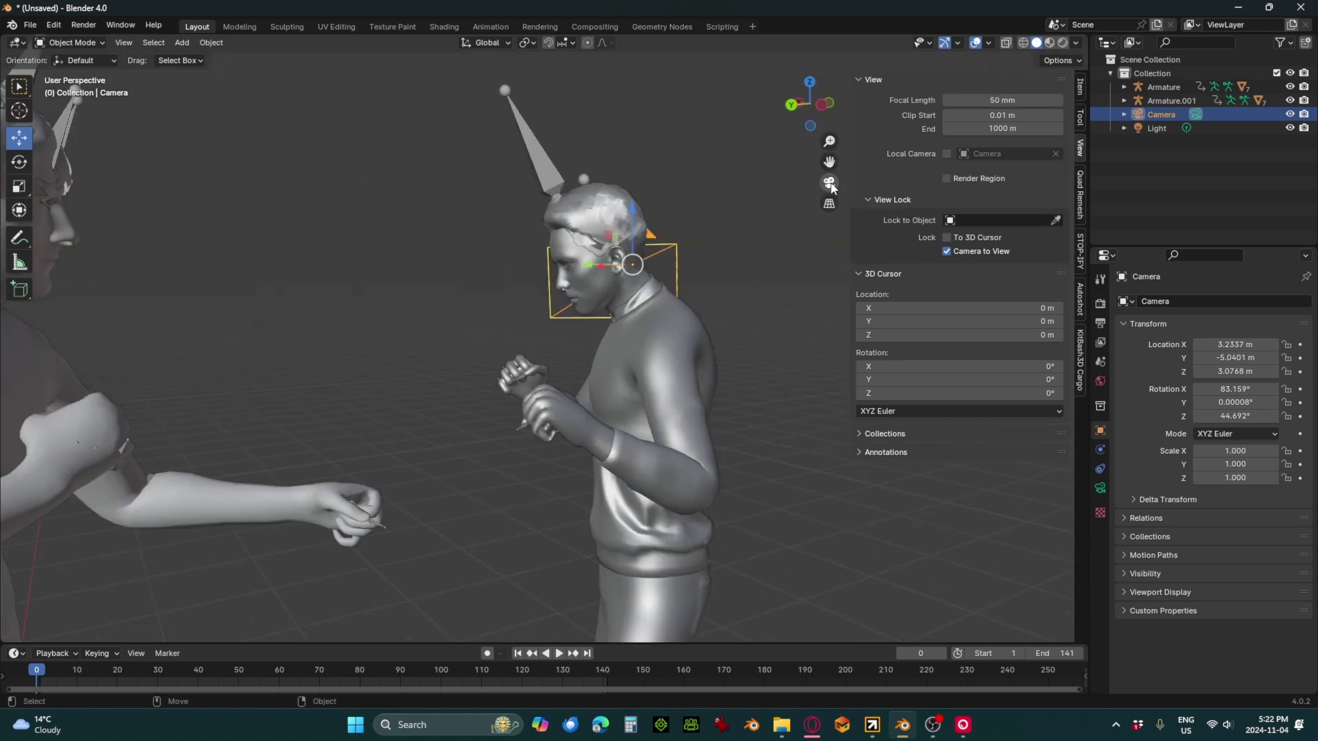
click(830, 184)
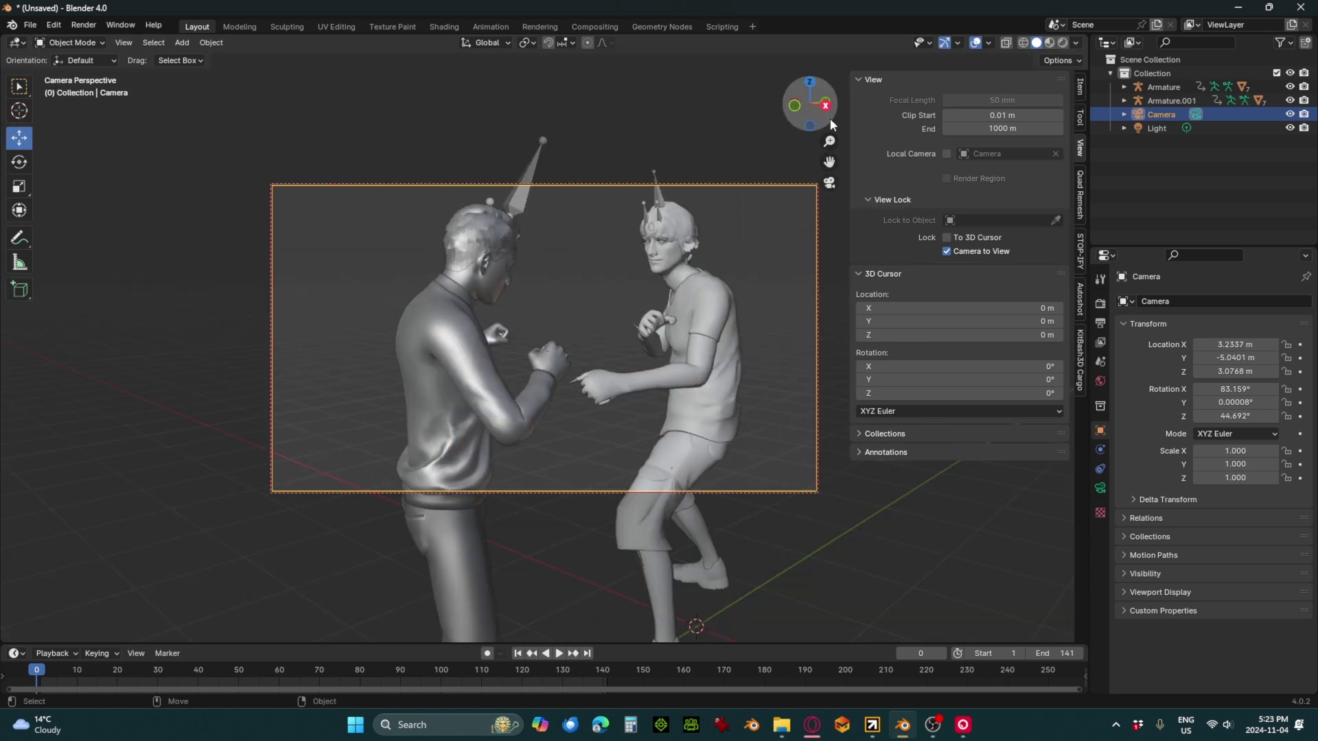
drag(830, 118, 797, 106)
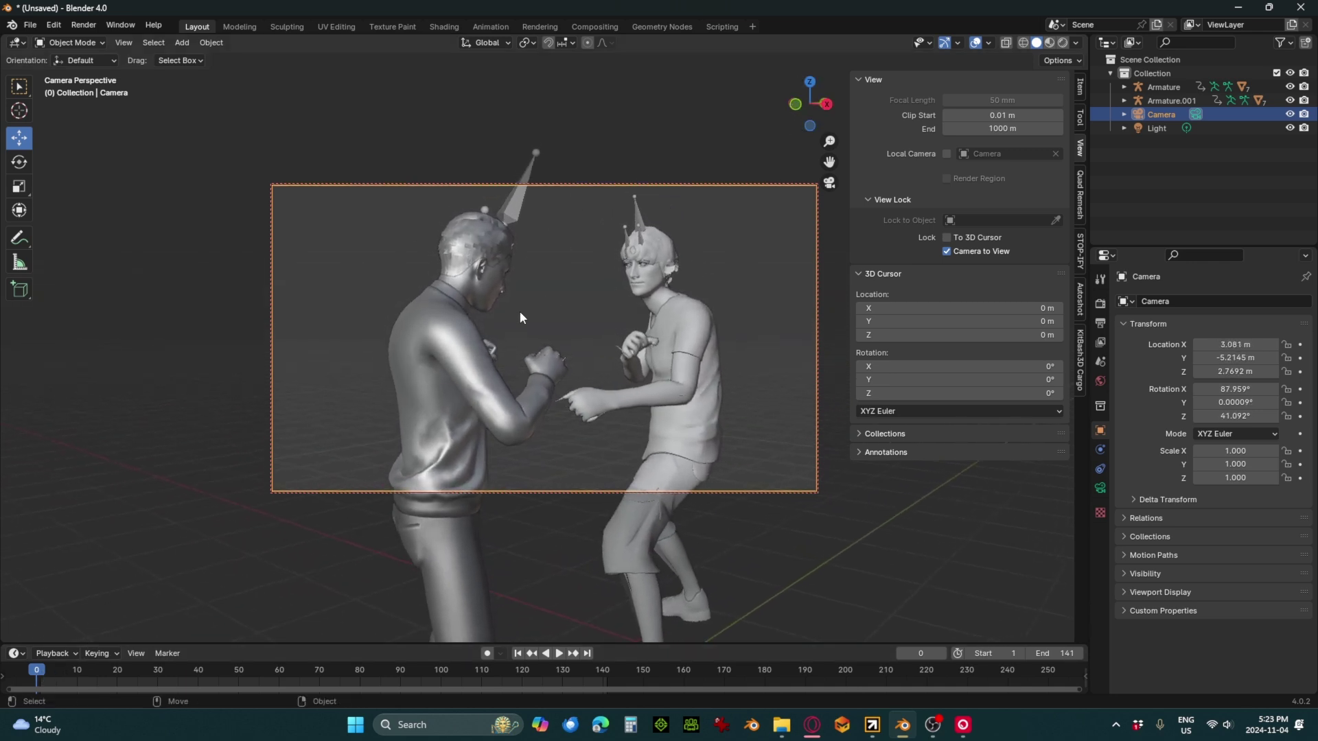
Preview the fight through the camera, return to frame 1 and render a still image of it
key(space)
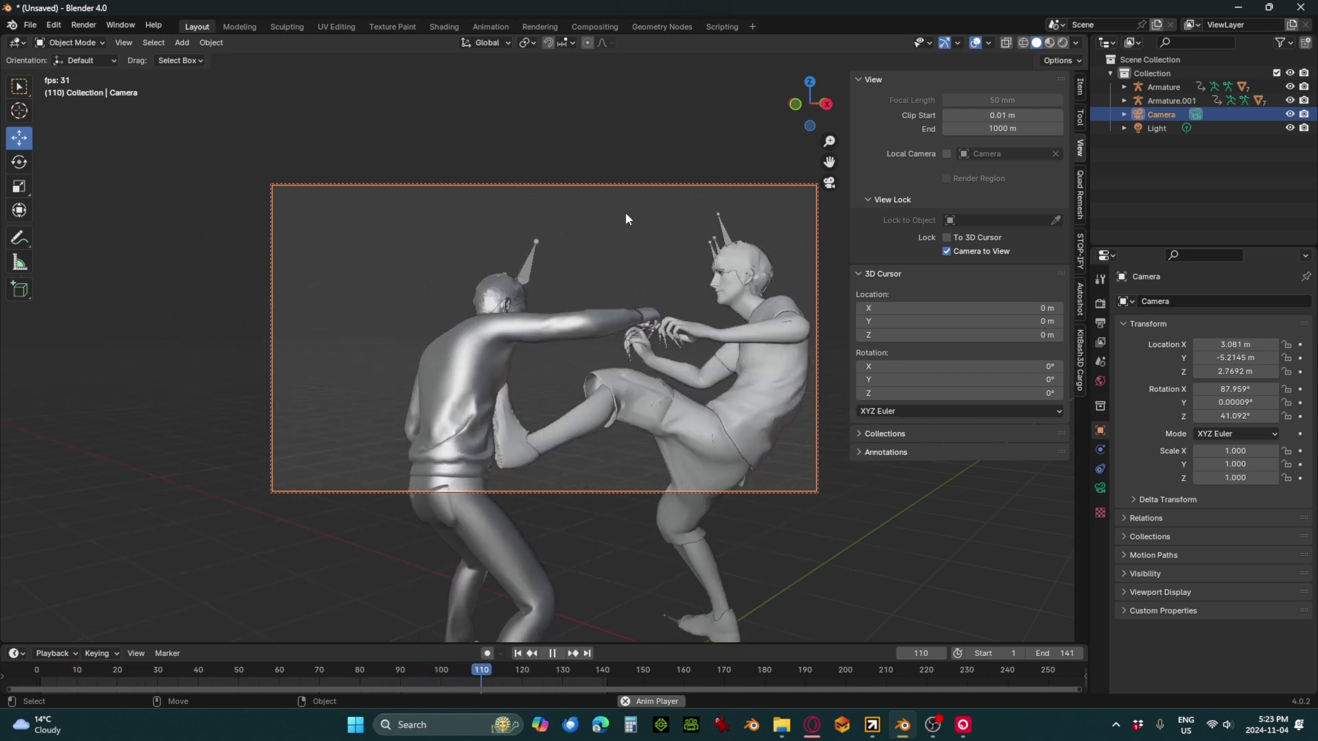
key(space)
click(45, 660)
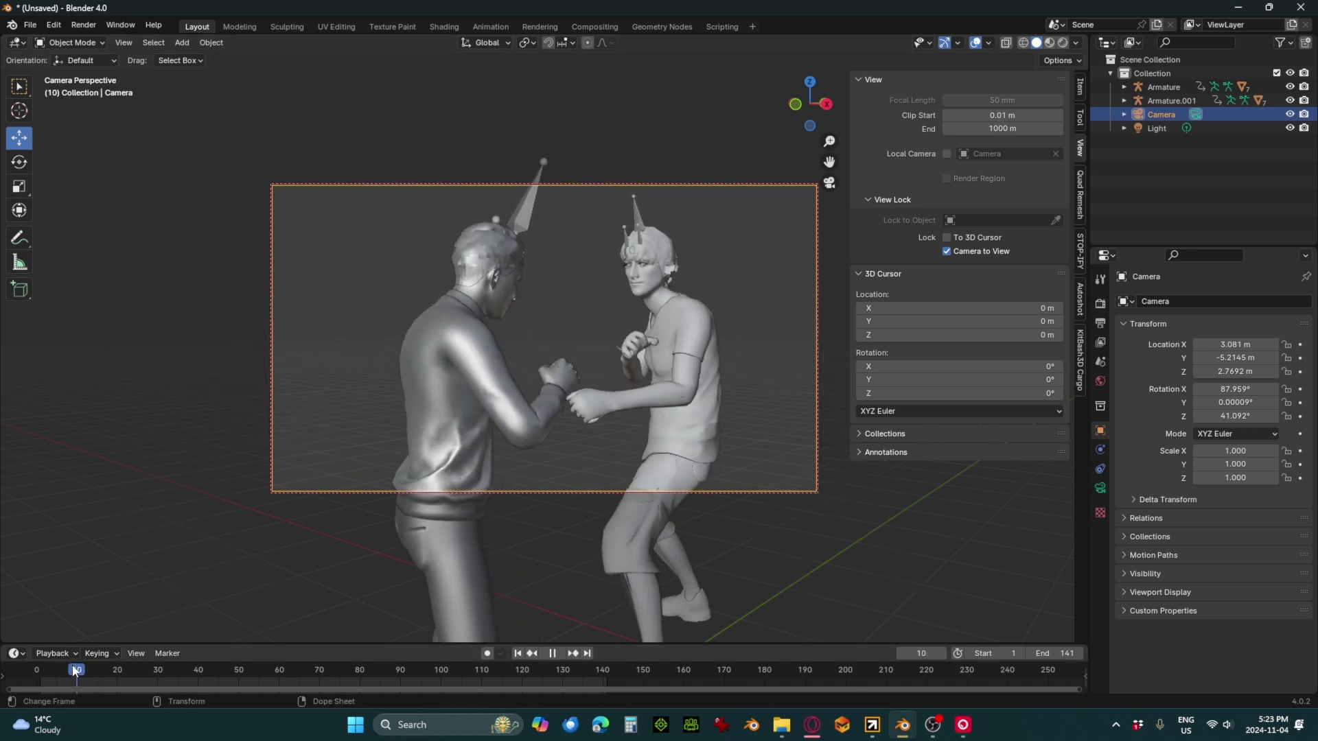
key(space)
key(Escape)
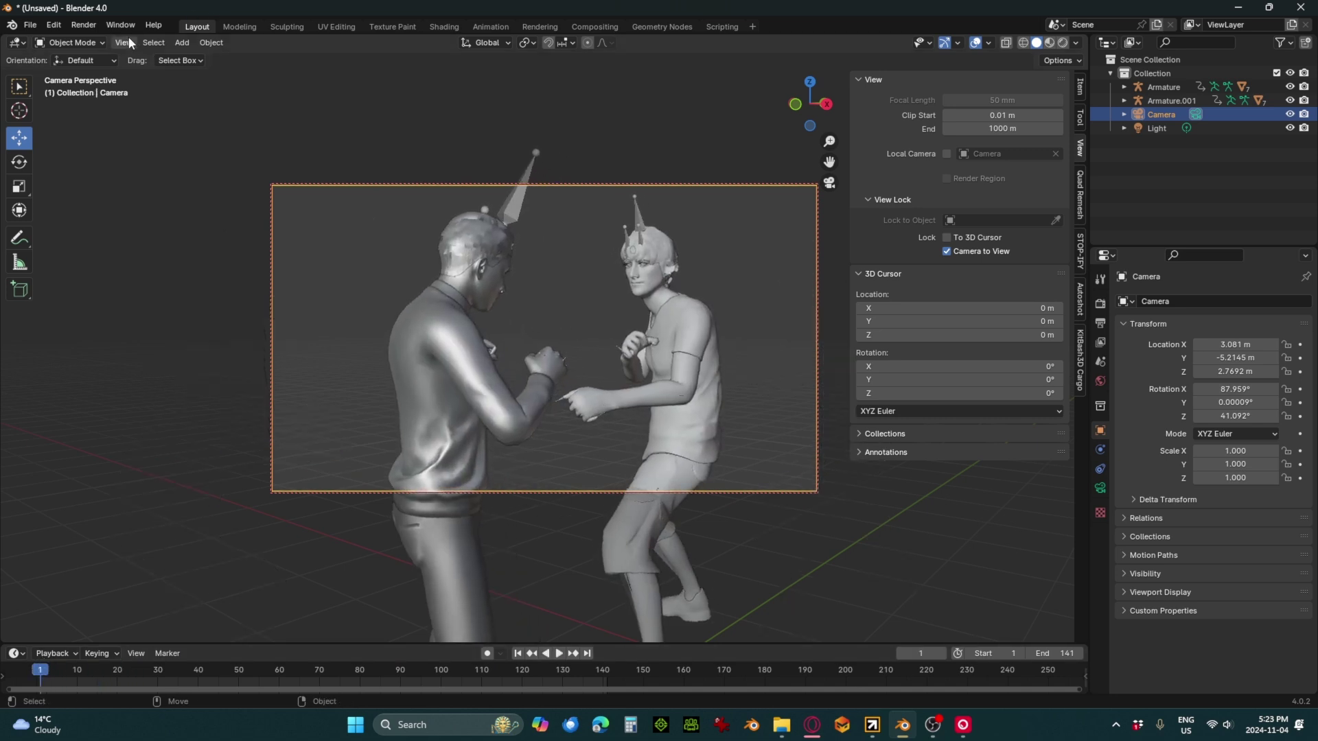
click(83, 24)
click(102, 40)
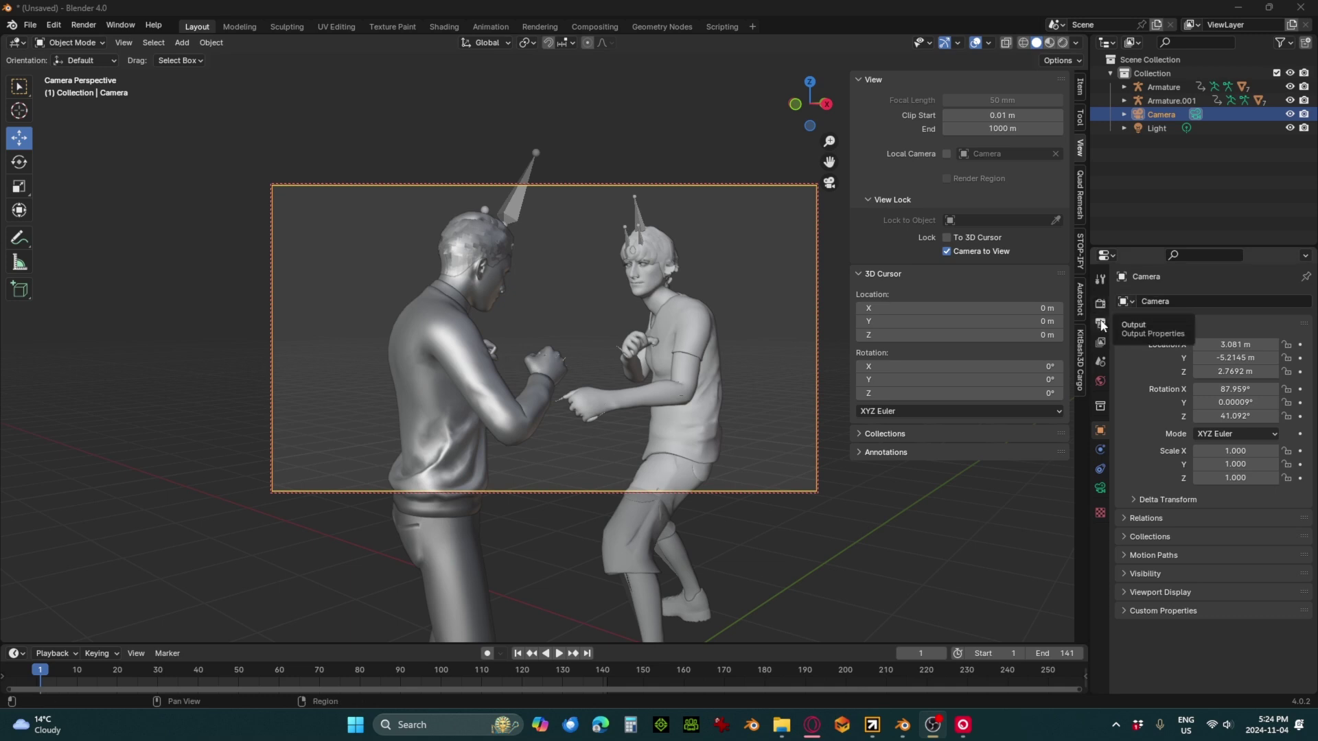
Review the scene's output settings and set the output file format to FFmpeg Video
click(1100, 324)
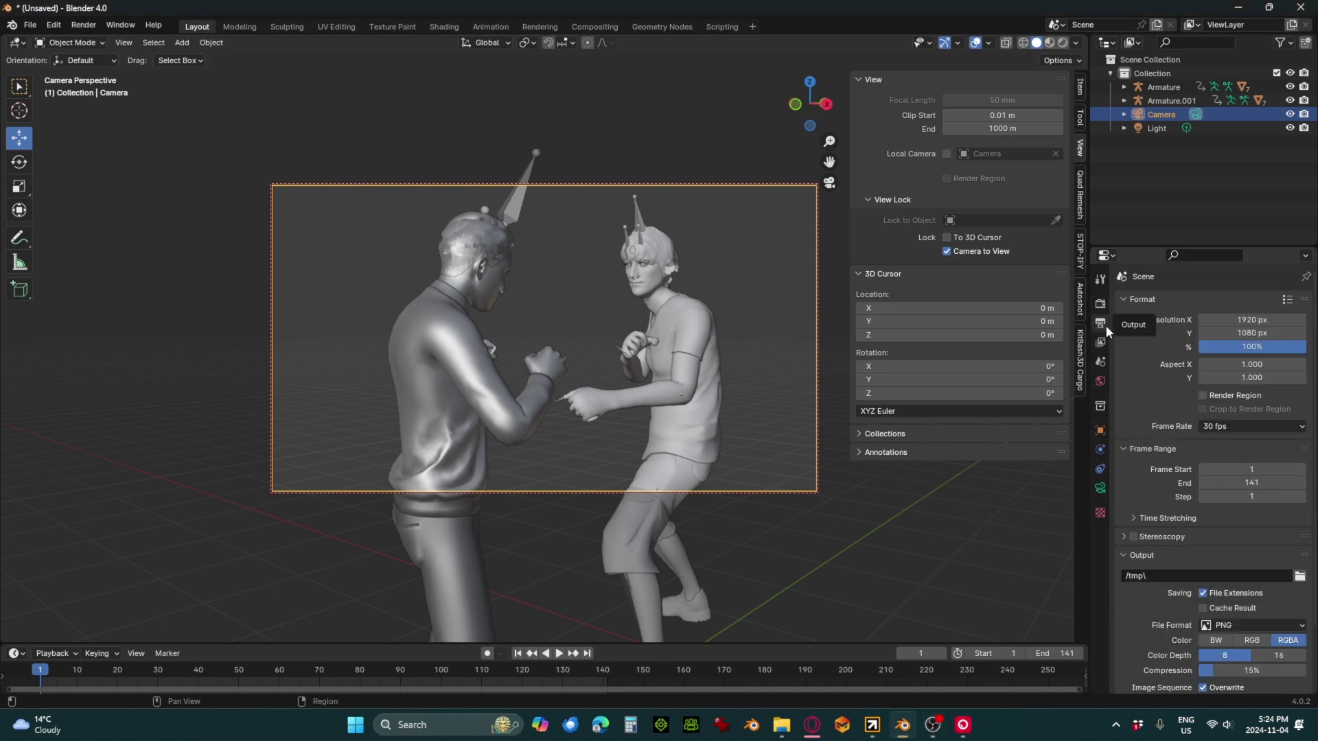
scroll(1156, 430, down, 2)
scroll(1156, 431, down, 1)
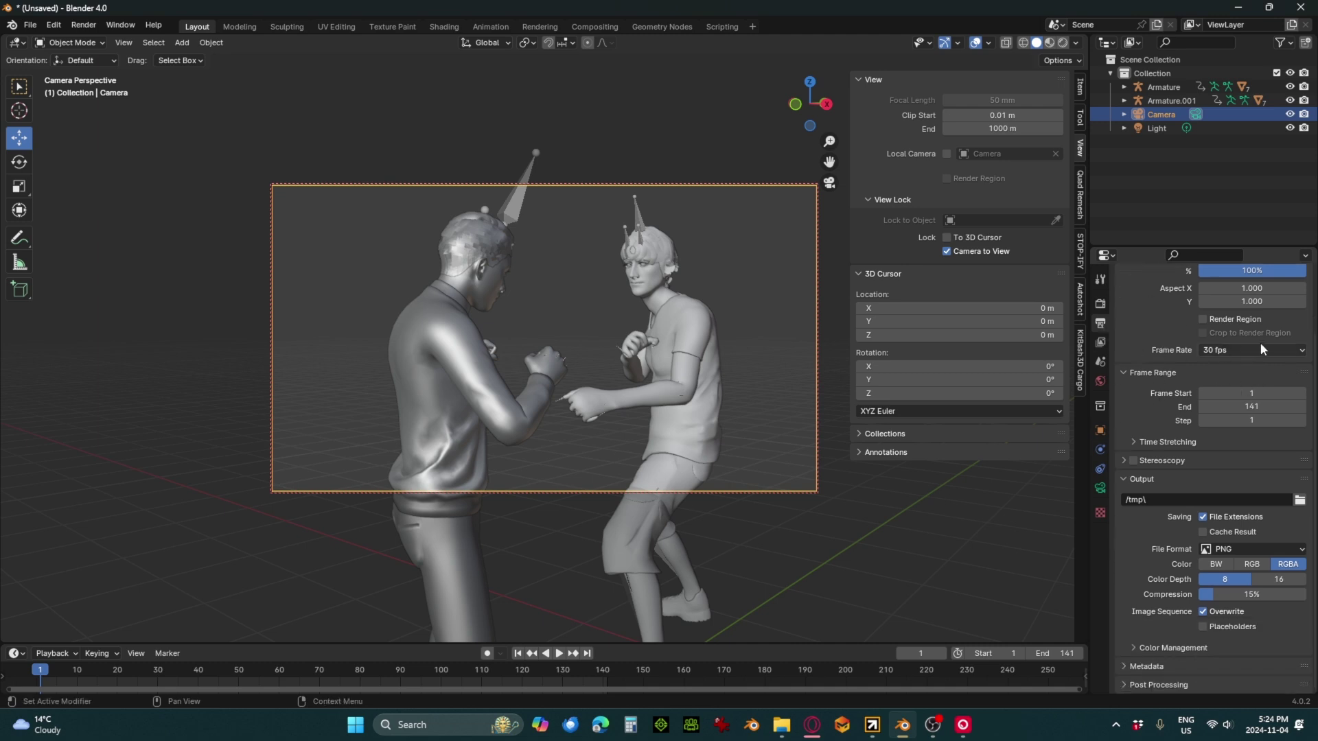
scroll(1262, 344, up, 3)
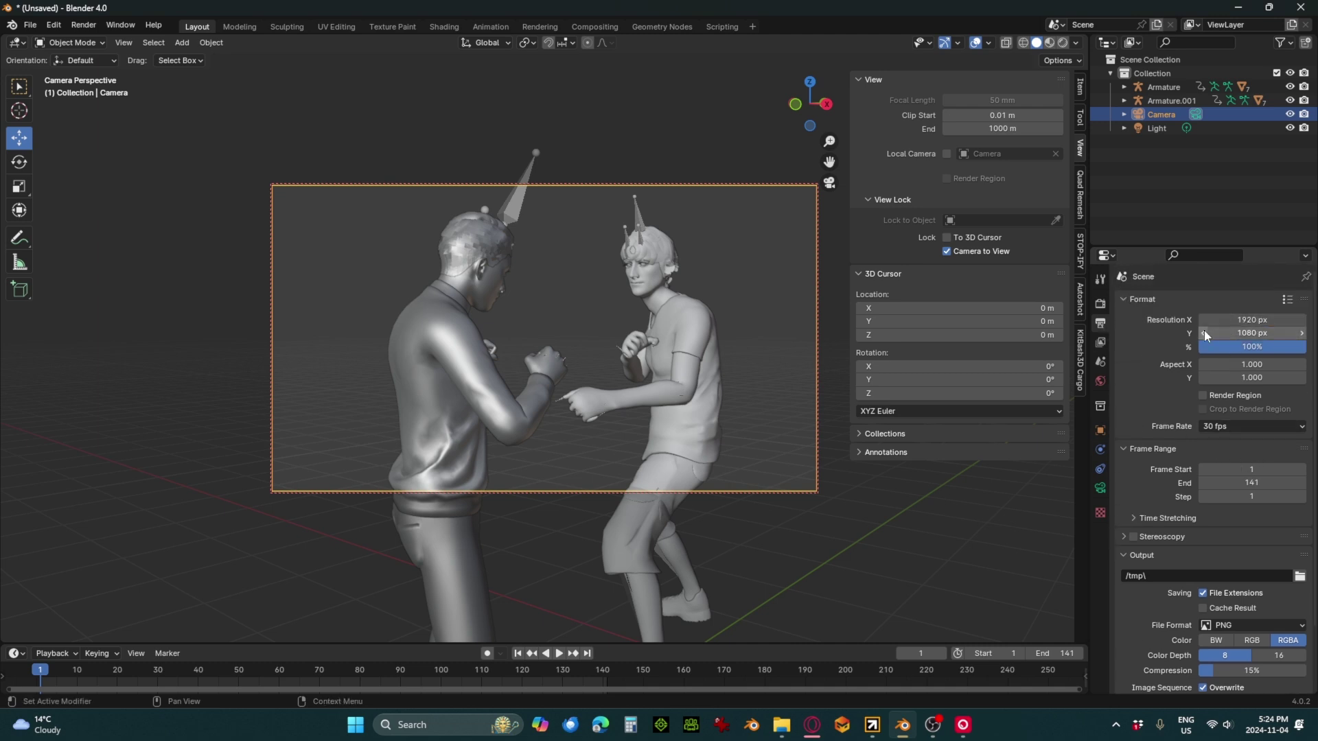
scroll(1144, 344, down, 2)
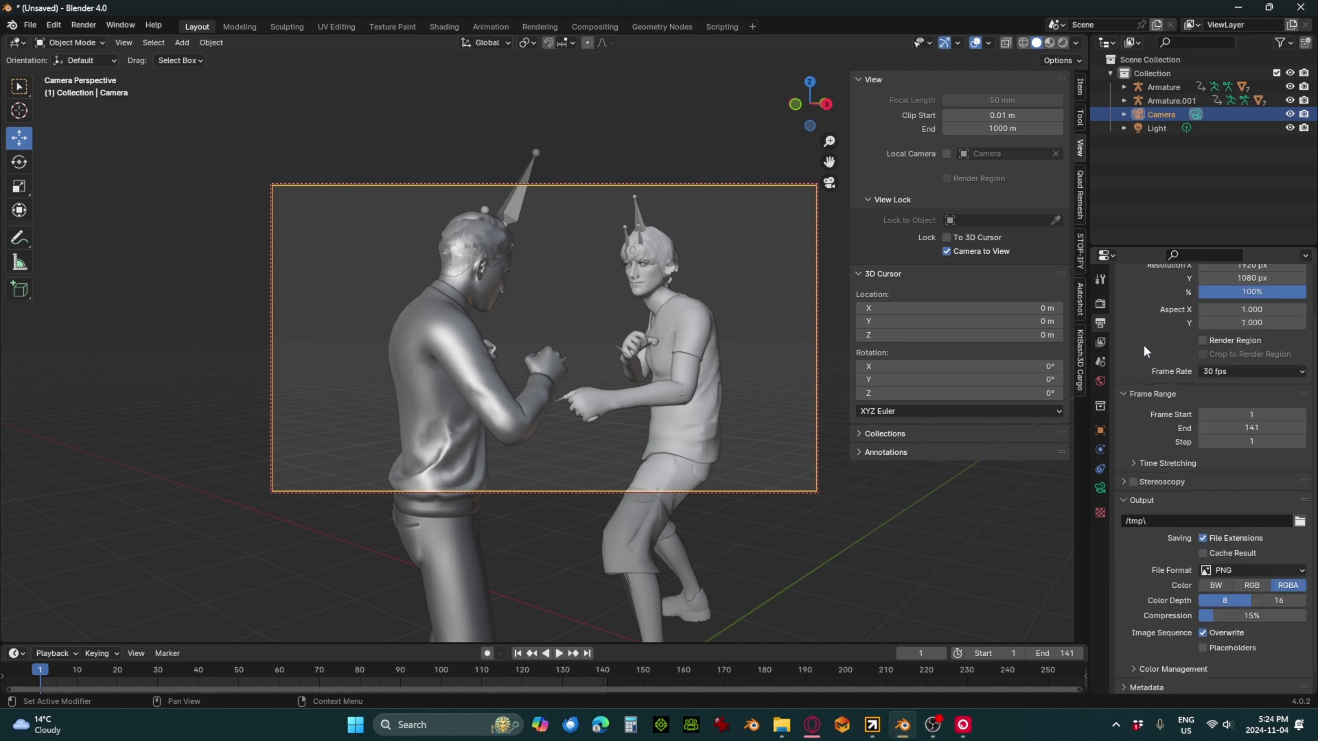
scroll(1143, 344, down, 1)
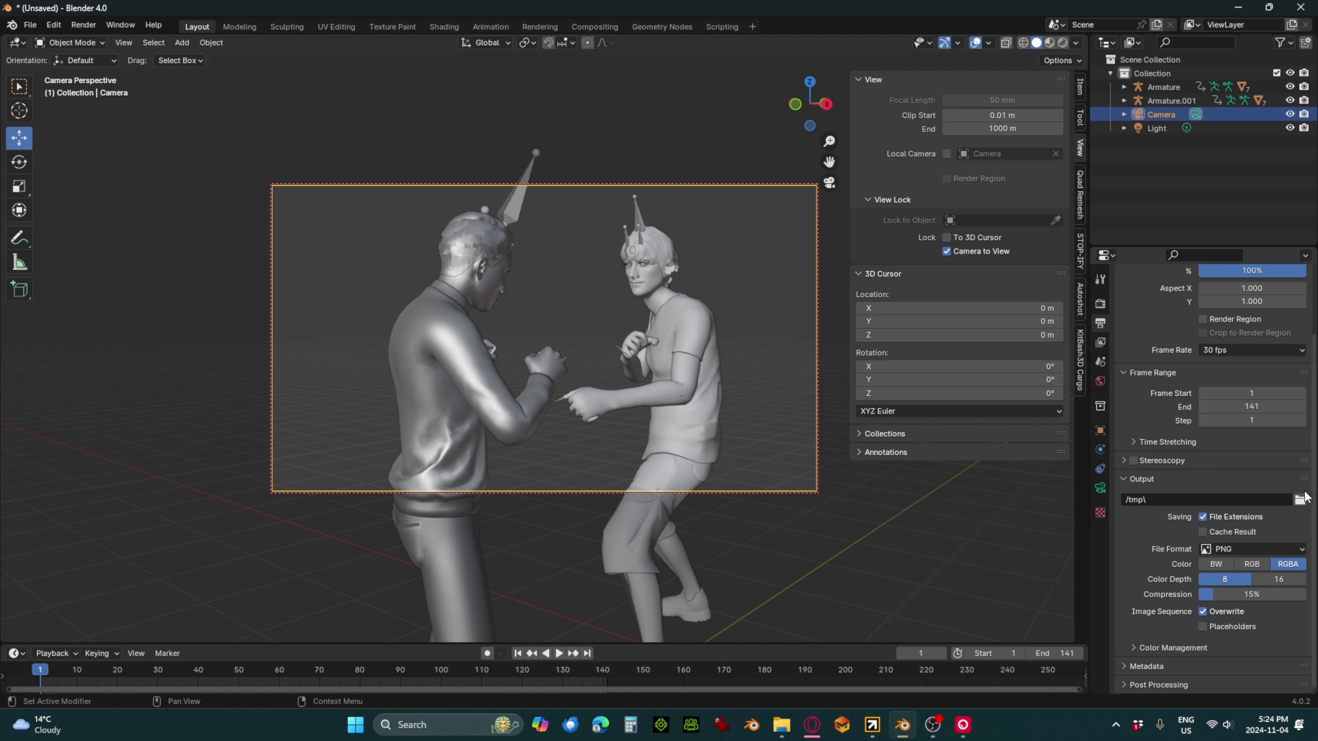
click(1235, 549)
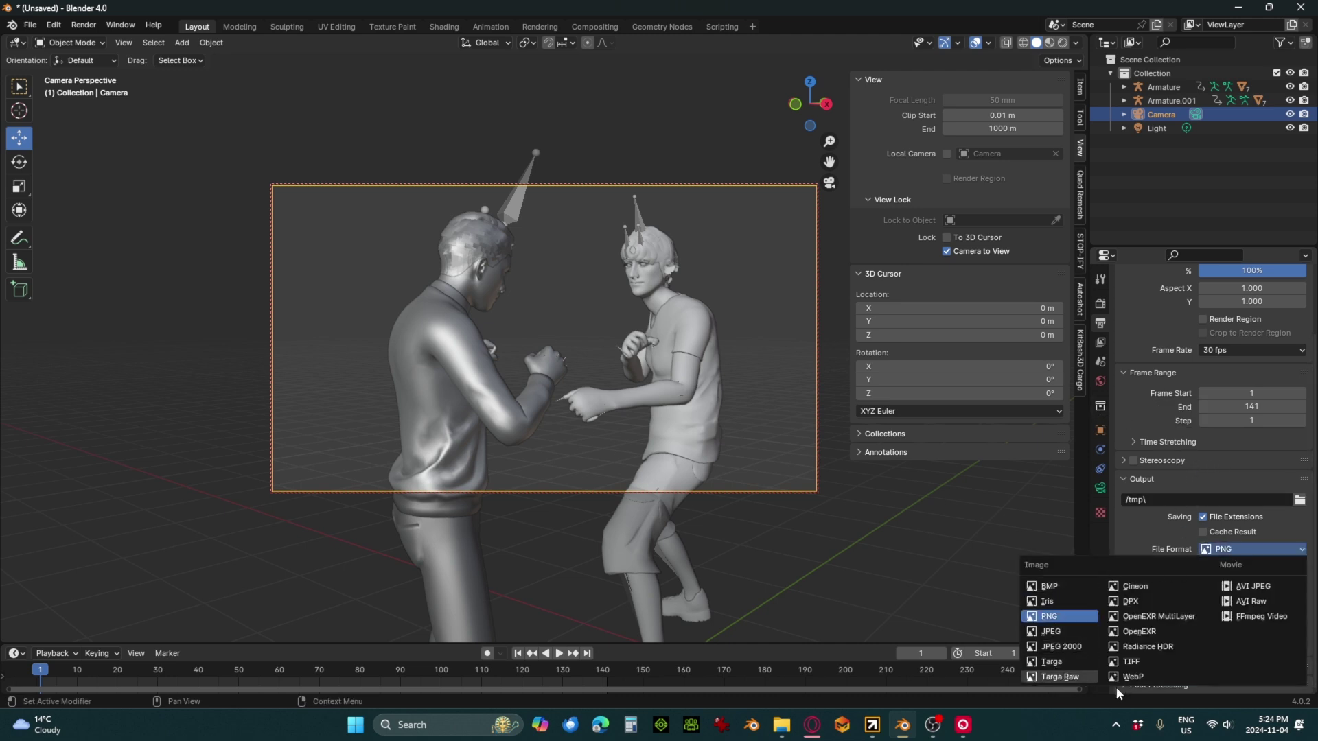
click(1262, 617)
scroll(1260, 615, up, 2)
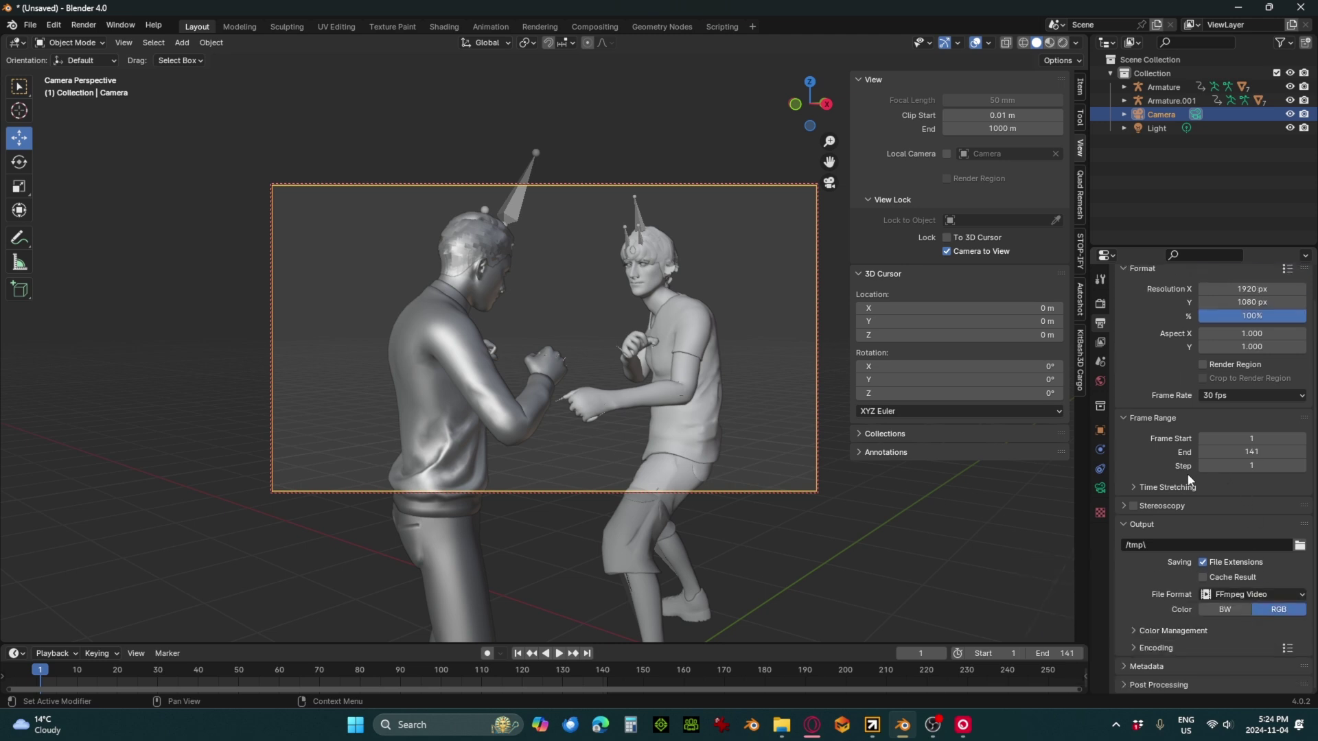
Set the video encoding container to MPEG-4
click(1133, 648)
scroll(1222, 549, down, 5)
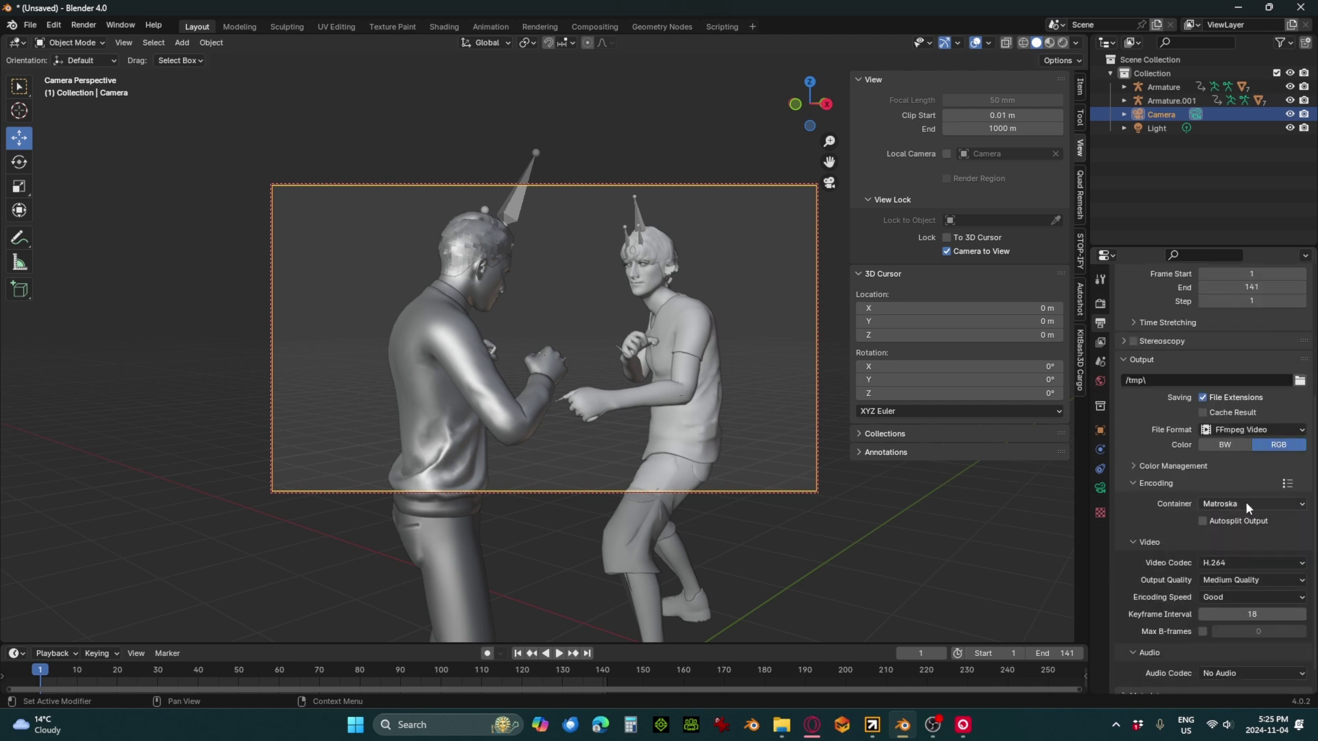
click(1246, 505)
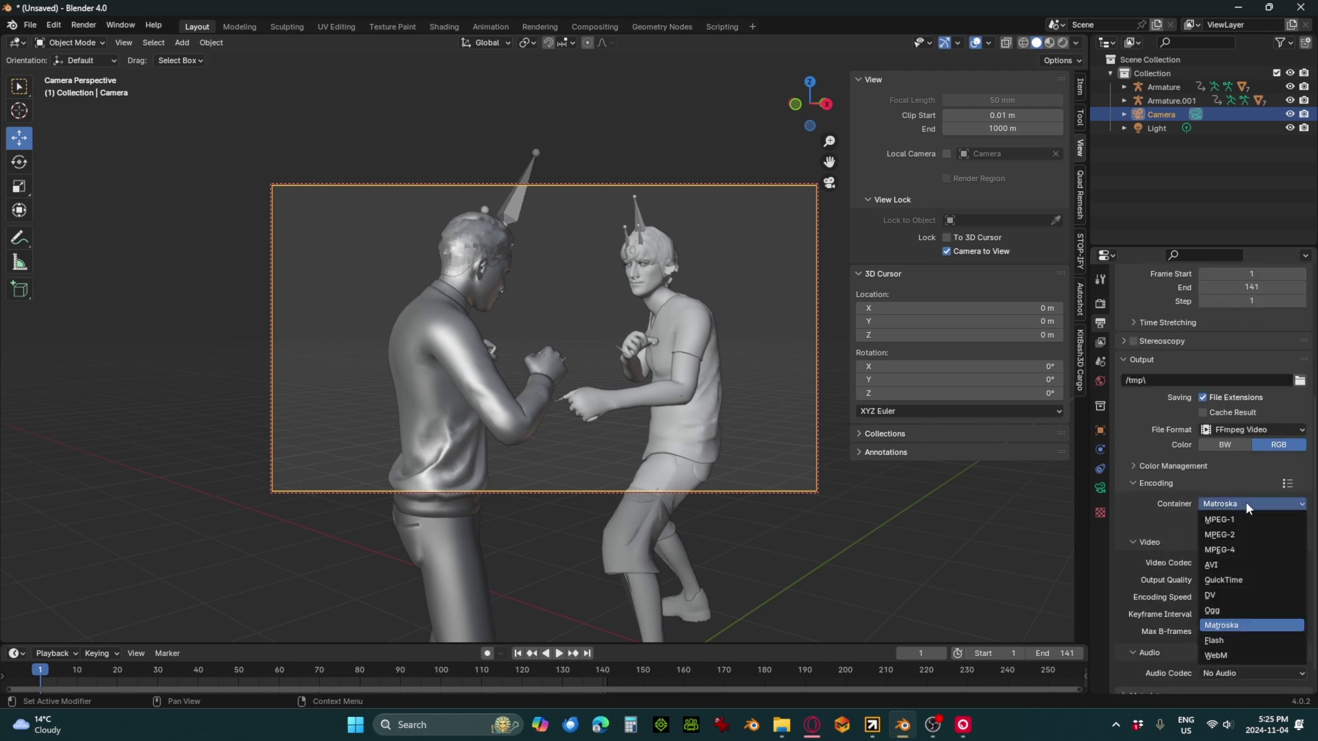
click(1229, 552)
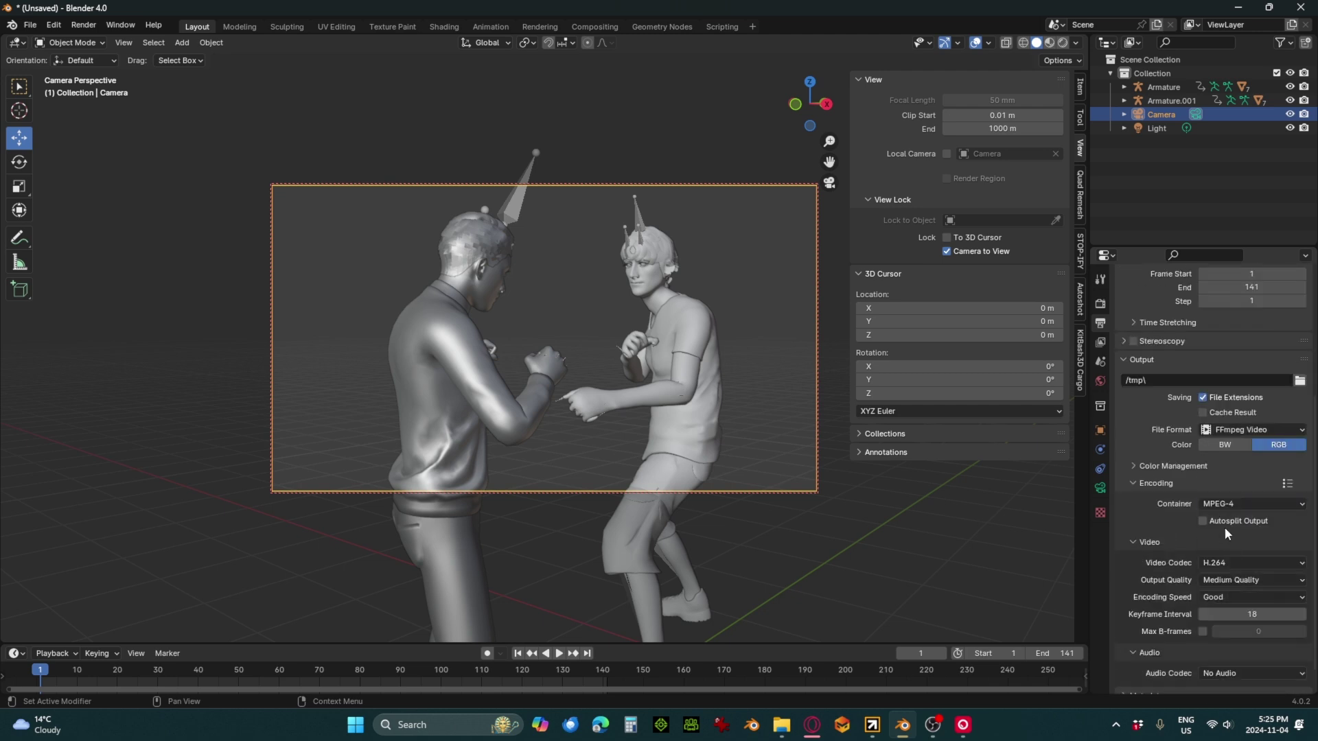
scroll(1184, 534, down, 1)
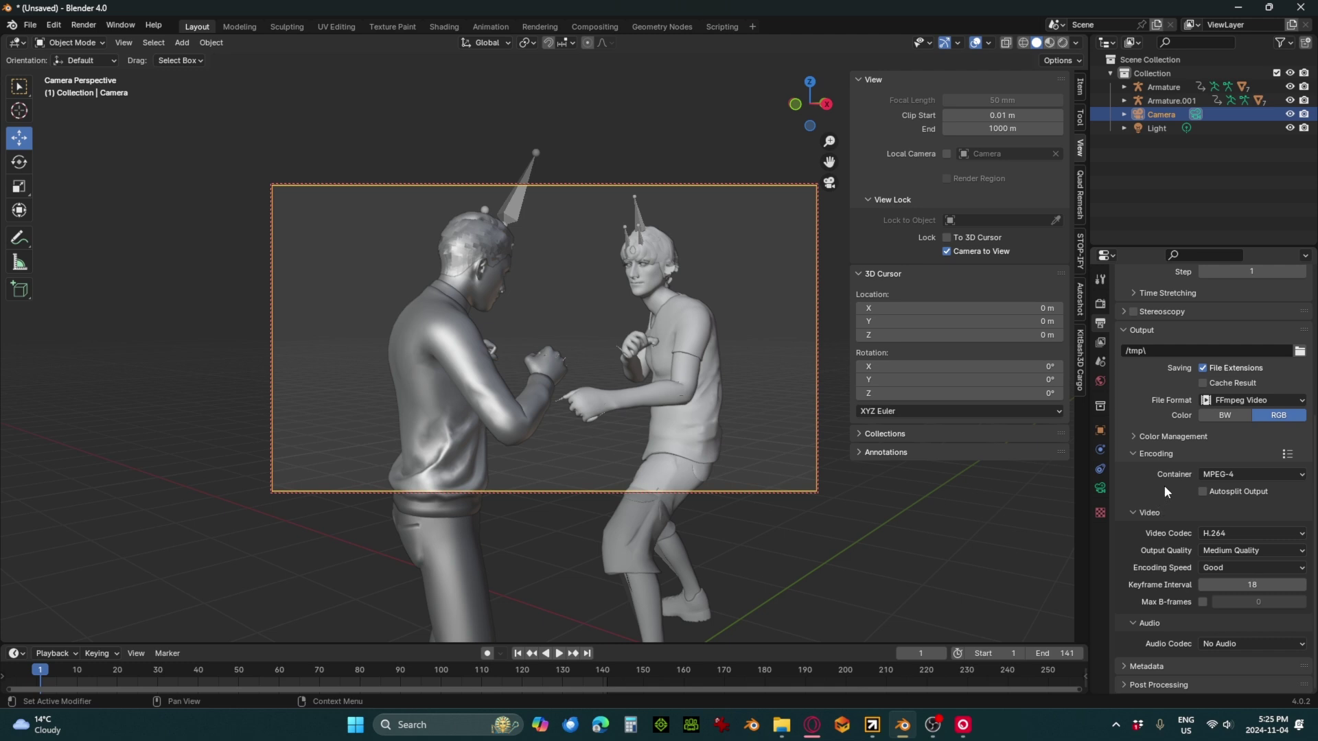
scroll(1164, 490, up, 4)
scroll(1167, 485, up, 4)
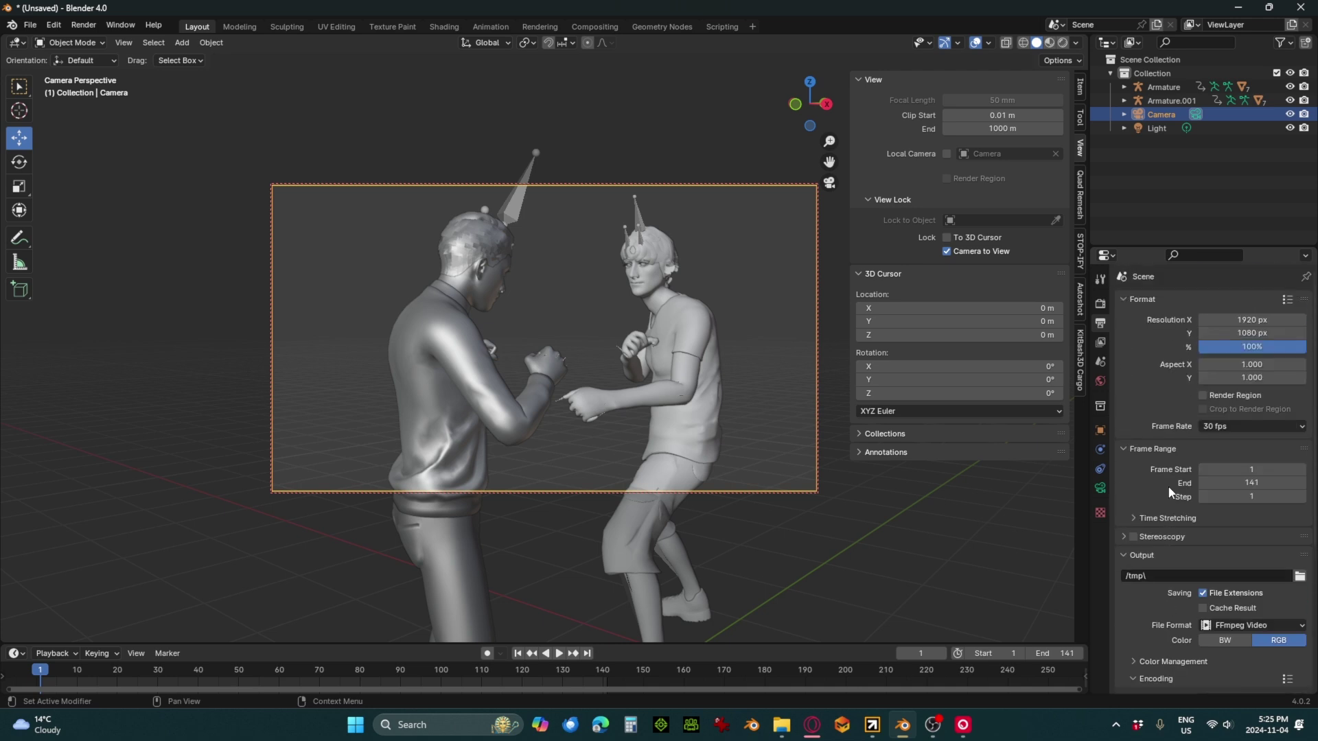
Render a still of frame 1 to check both fighters in the new framing, closing the render afterward
click(83, 25)
click(96, 42)
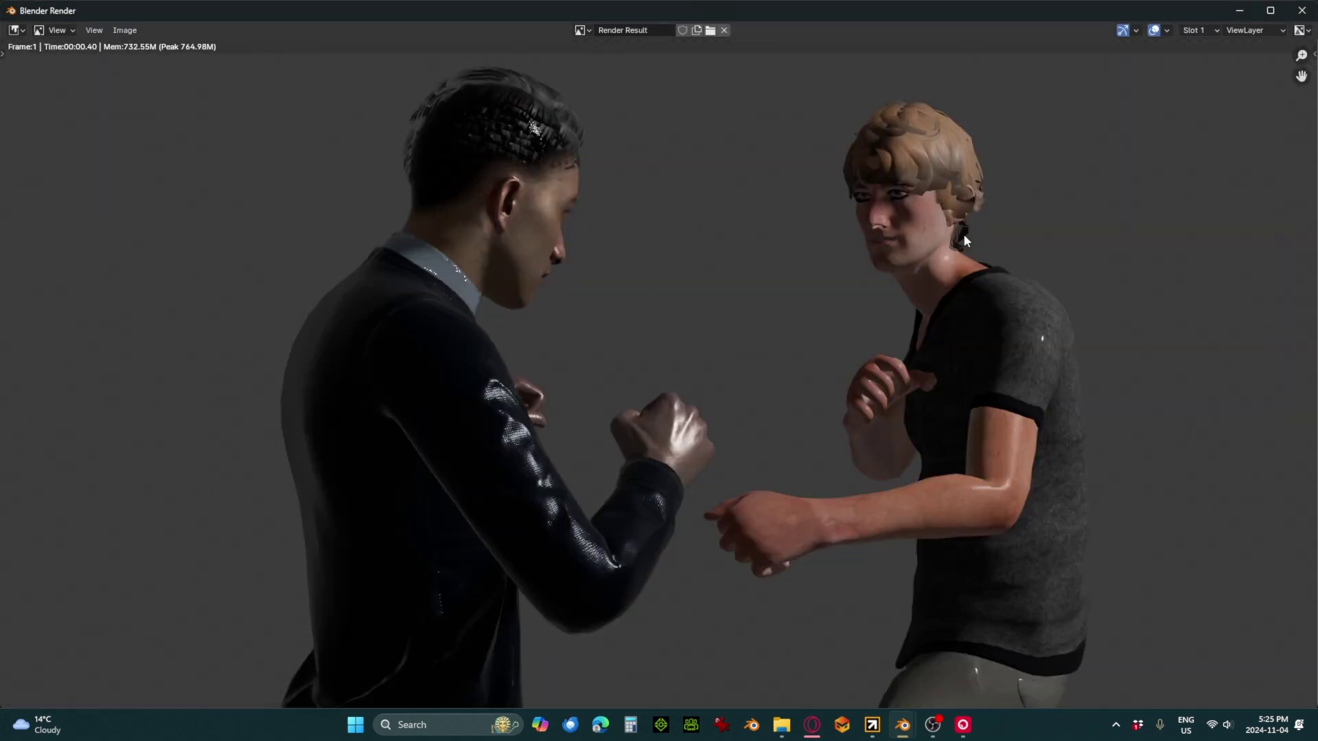
click(1303, 10)
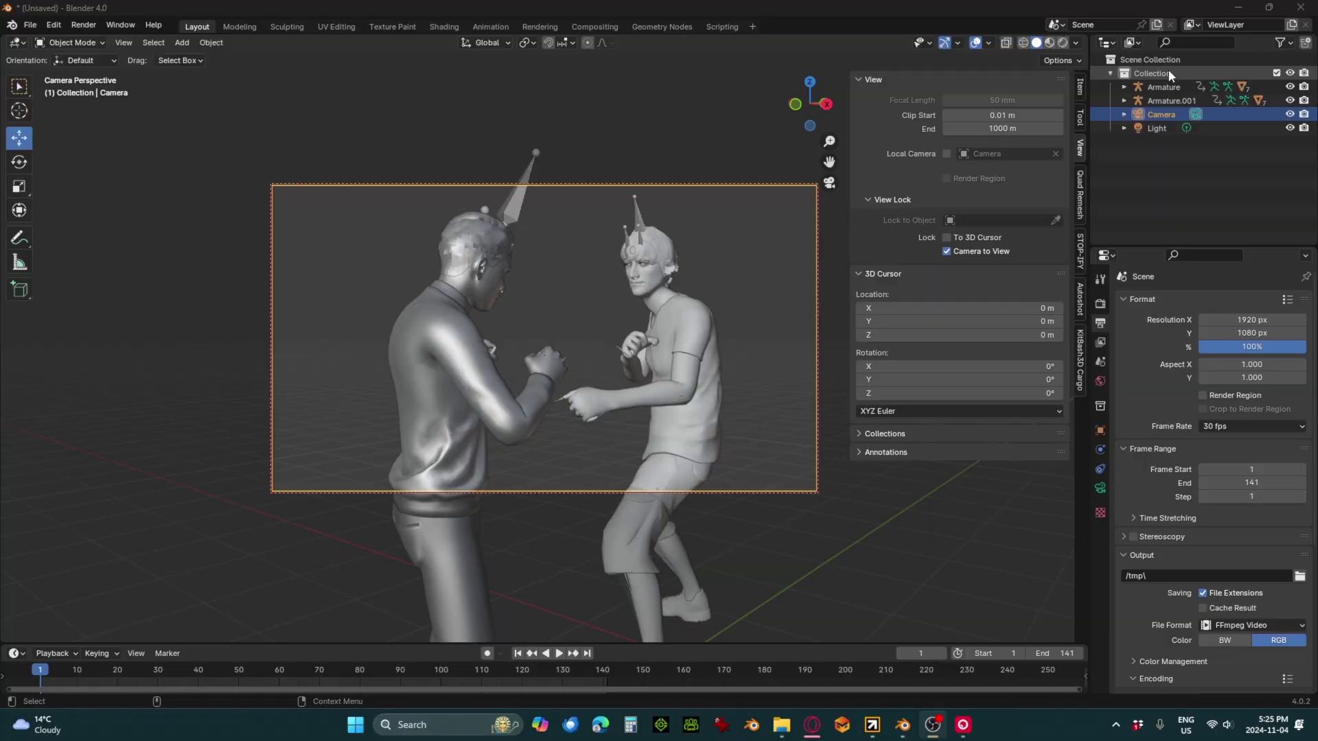
Disable the first Armature's child meshes, from Body through Tops, in renders
click(1124, 88)
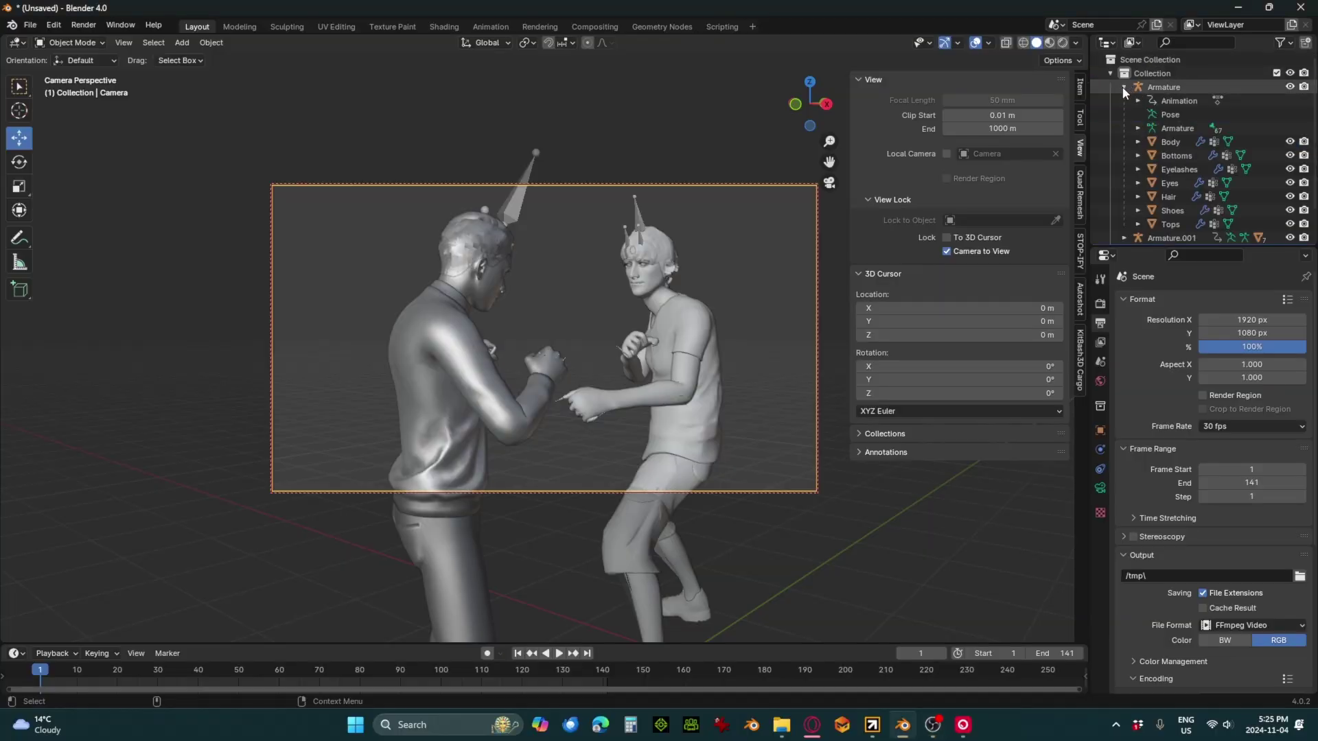
click(1165, 89)
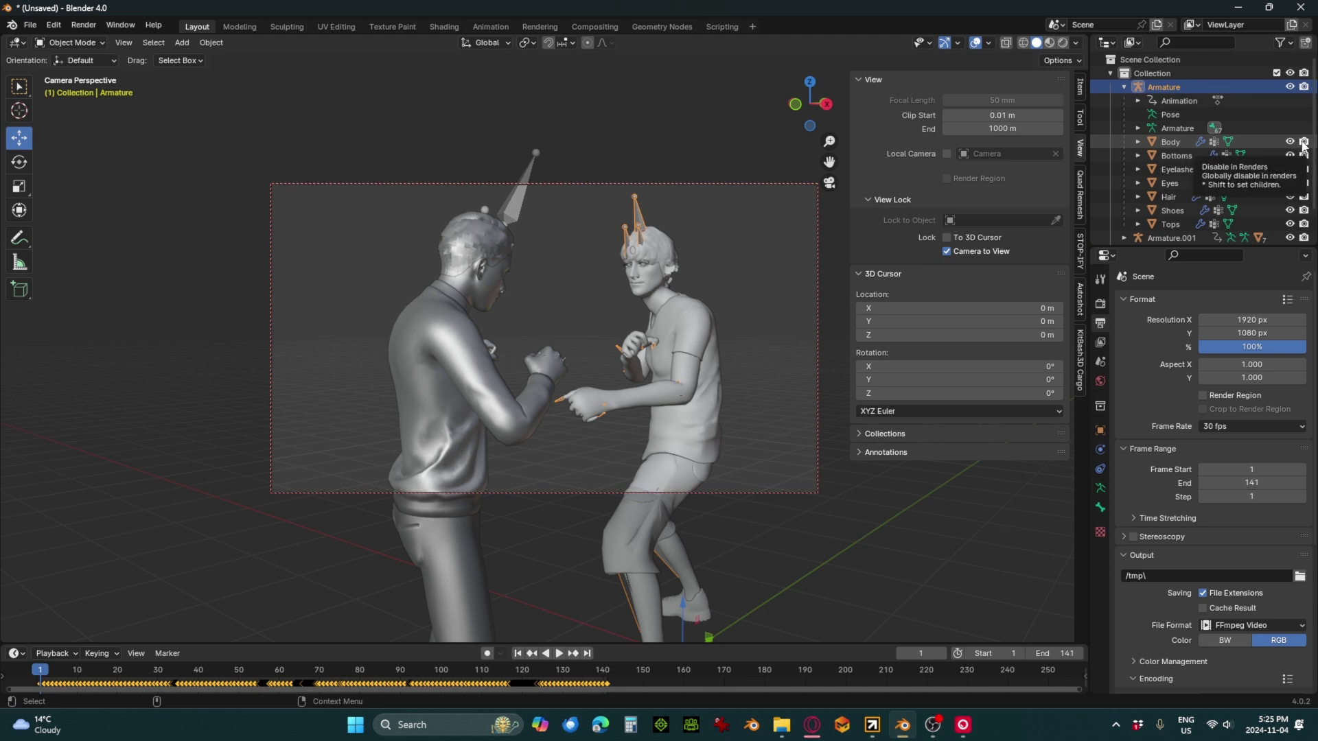
drag(1304, 143, 1305, 219)
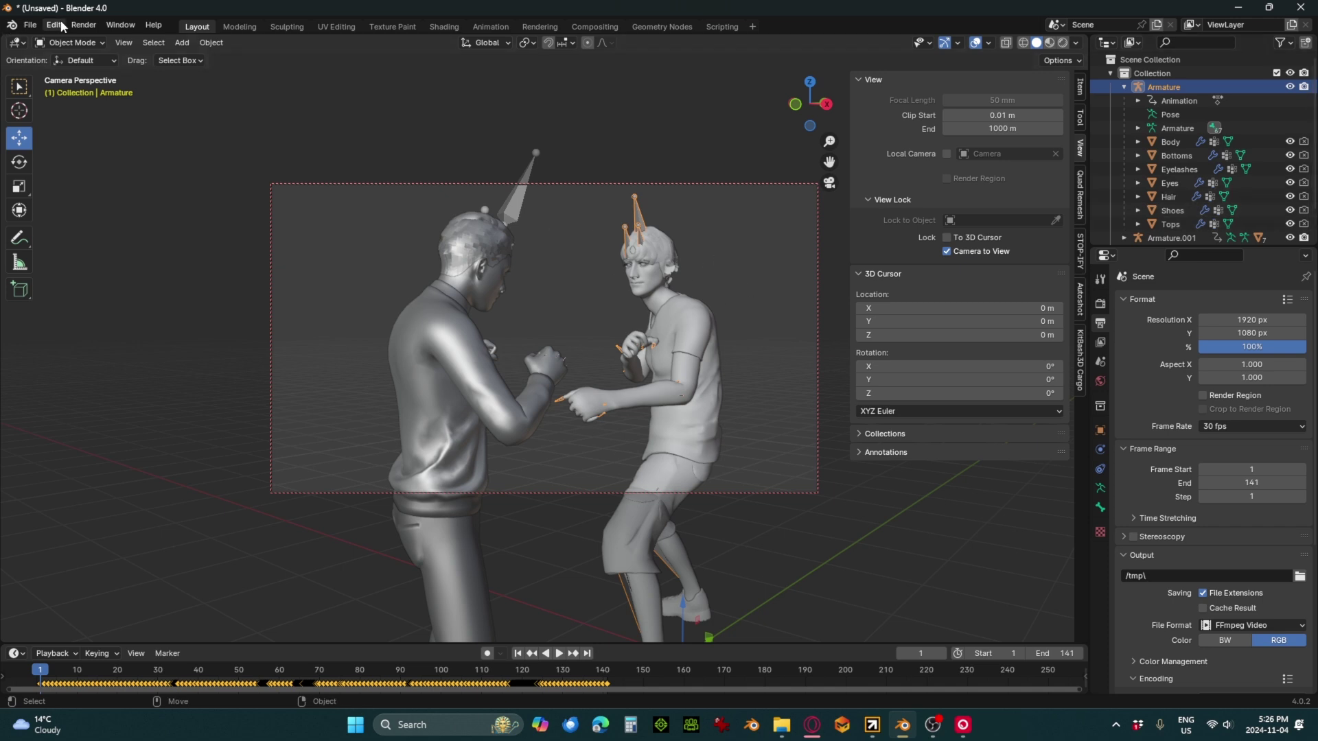
Render frame 1 with the first character's meshes excluded, and close the render window
click(83, 25)
click(110, 37)
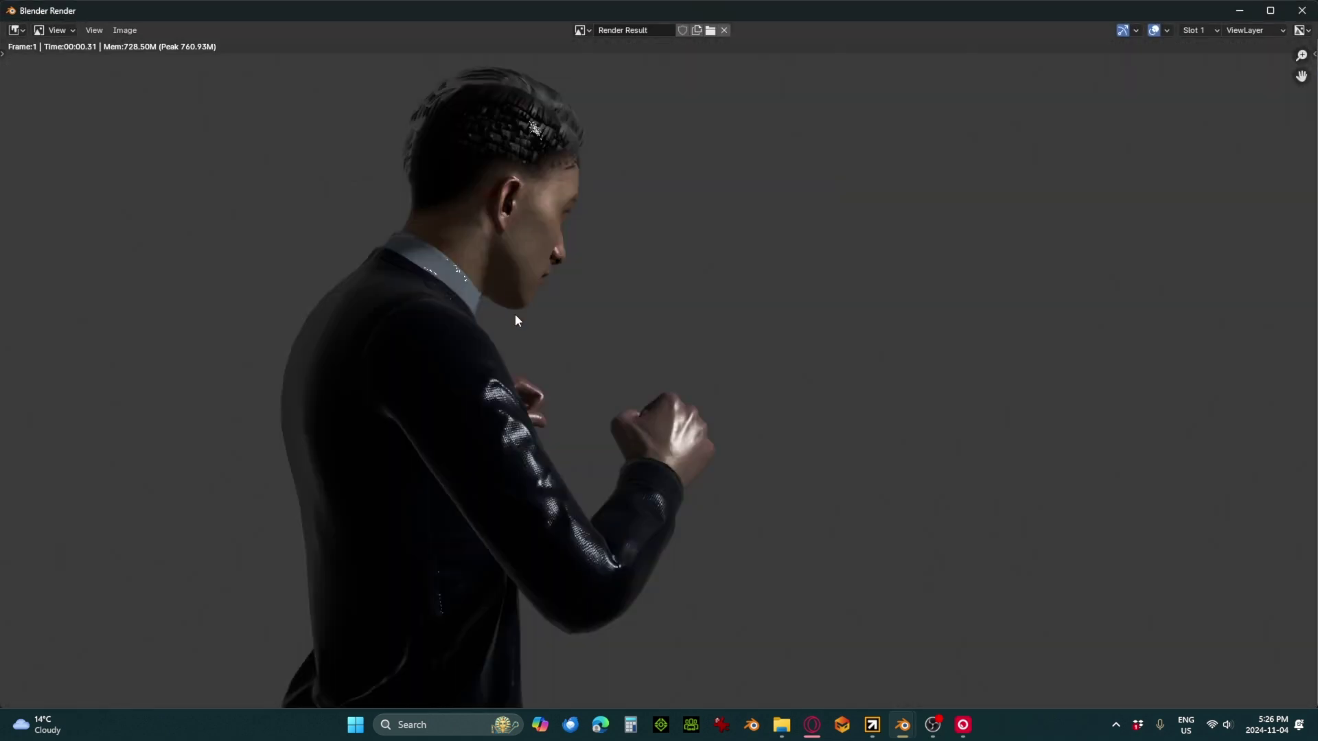
click(1302, 10)
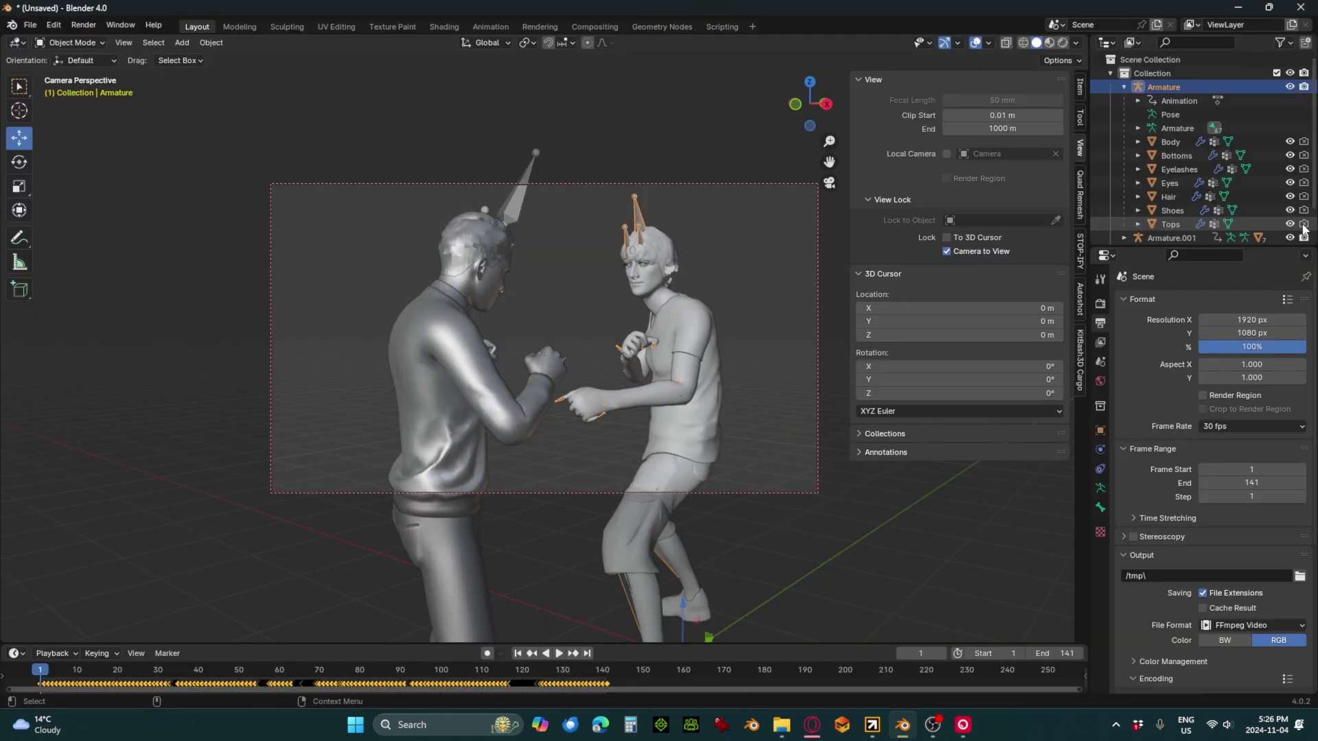
Set the render output path to a file named leonard in the 20241104-ViggleFight folder
click(1299, 577)
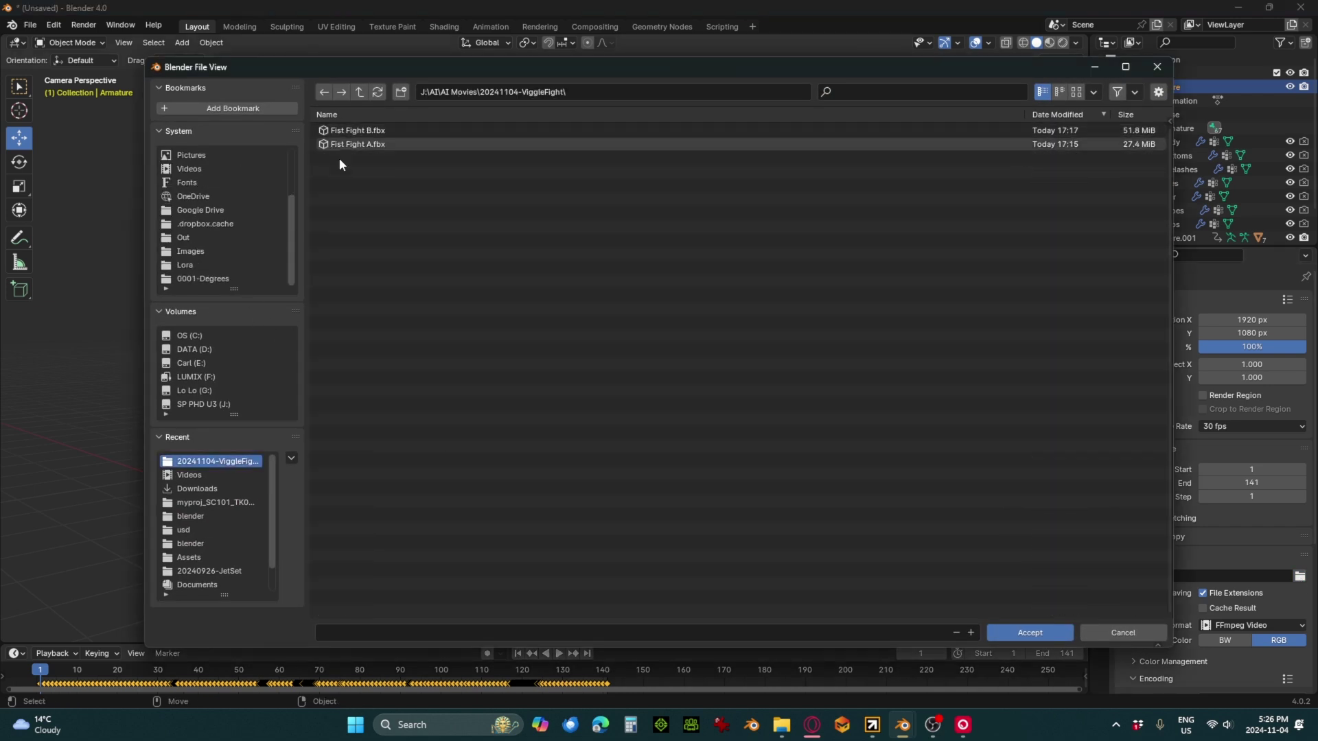
click(579, 632)
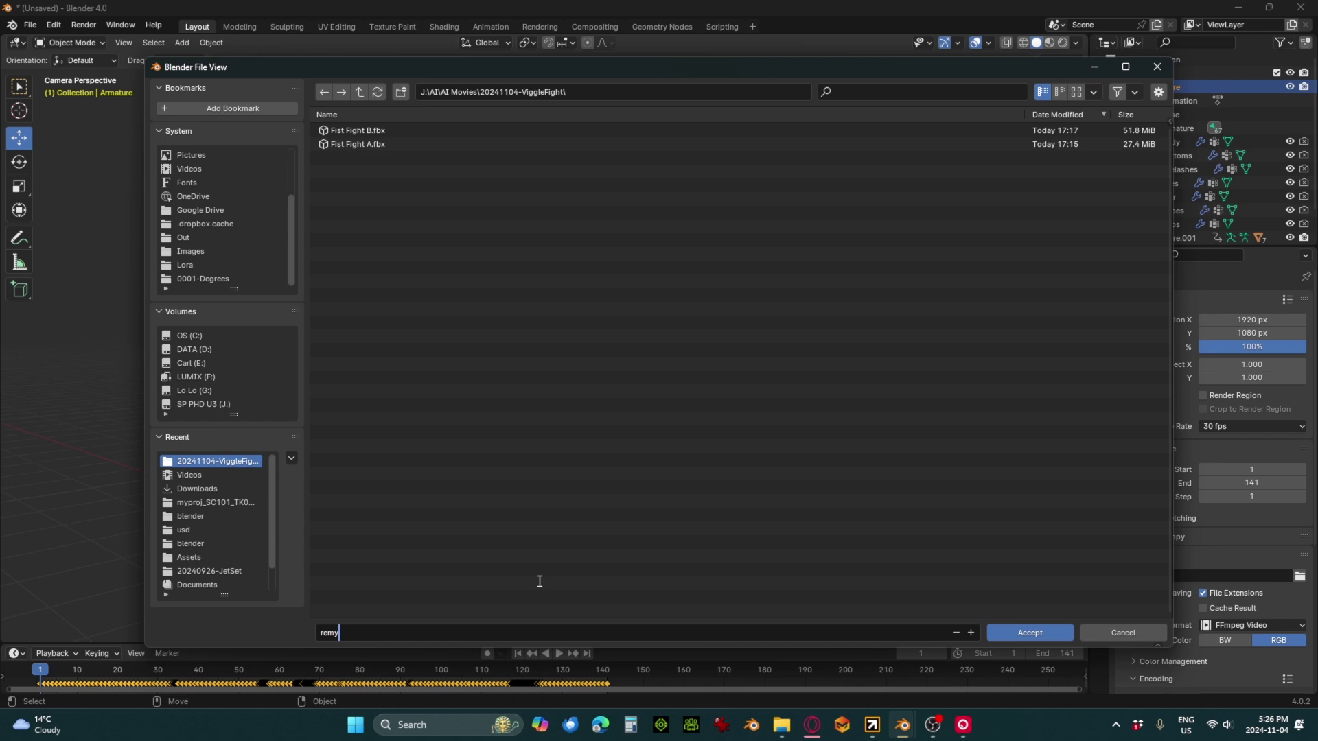
click(831, 551)
click(468, 633)
key(ctrl+a)
text(leo)
click(1030, 633)
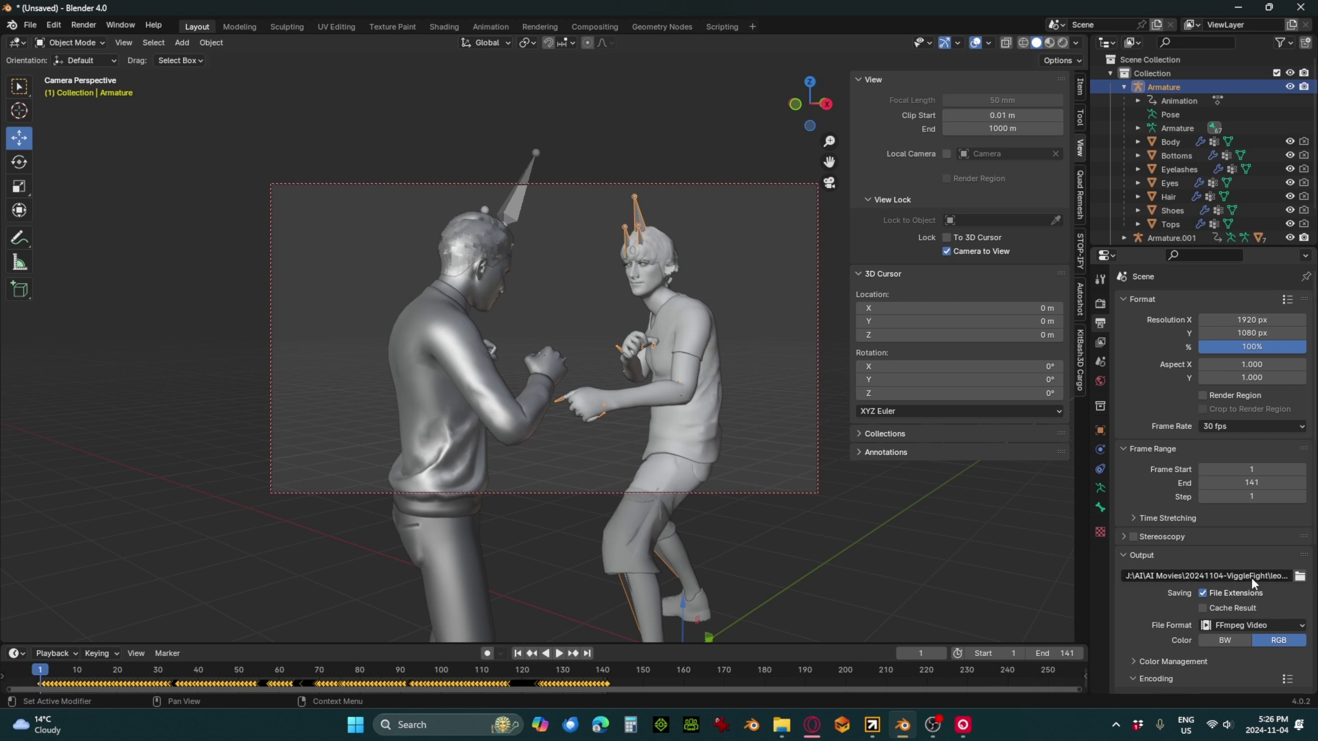
Render the full animation of the second character to video and close the render window
click(89, 27)
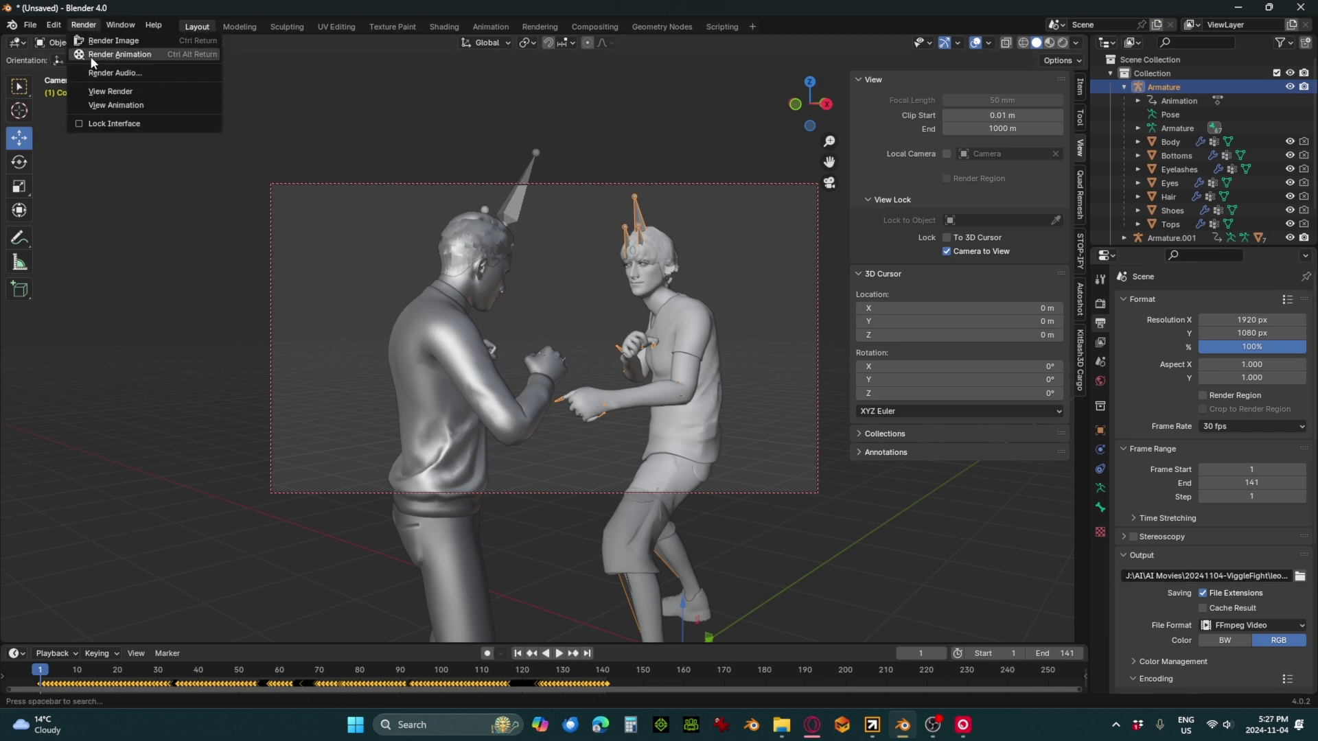
click(94, 57)
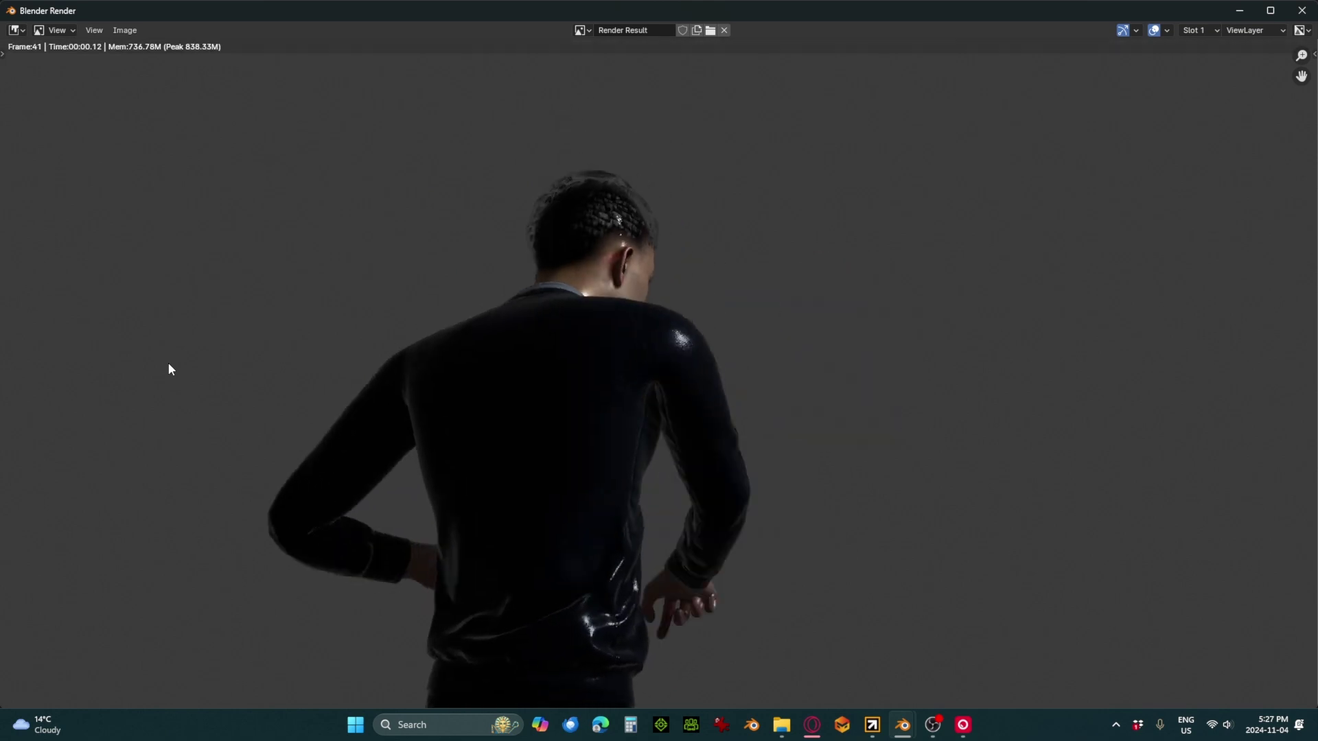
key(Escape)
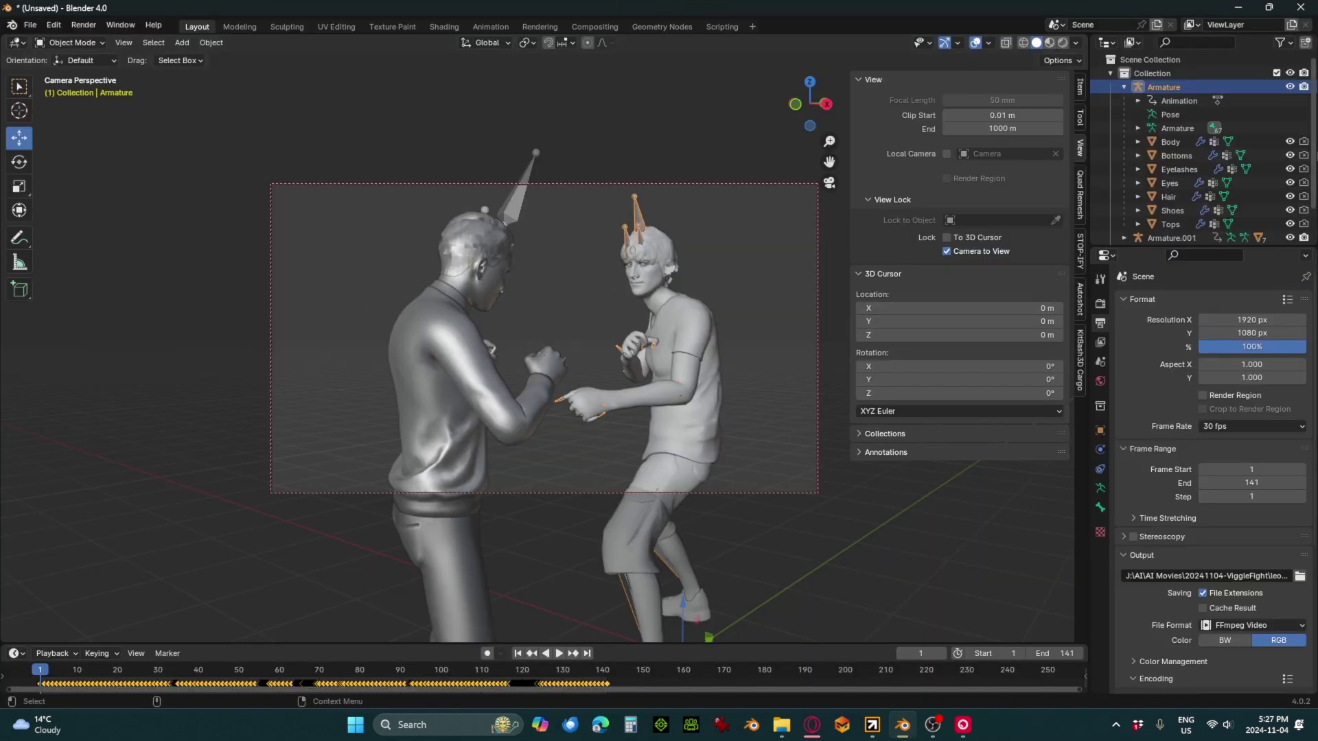
Re-enable the first Armature's child meshes, from Body through Tops, in renders
click(1304, 141)
click(1304, 169)
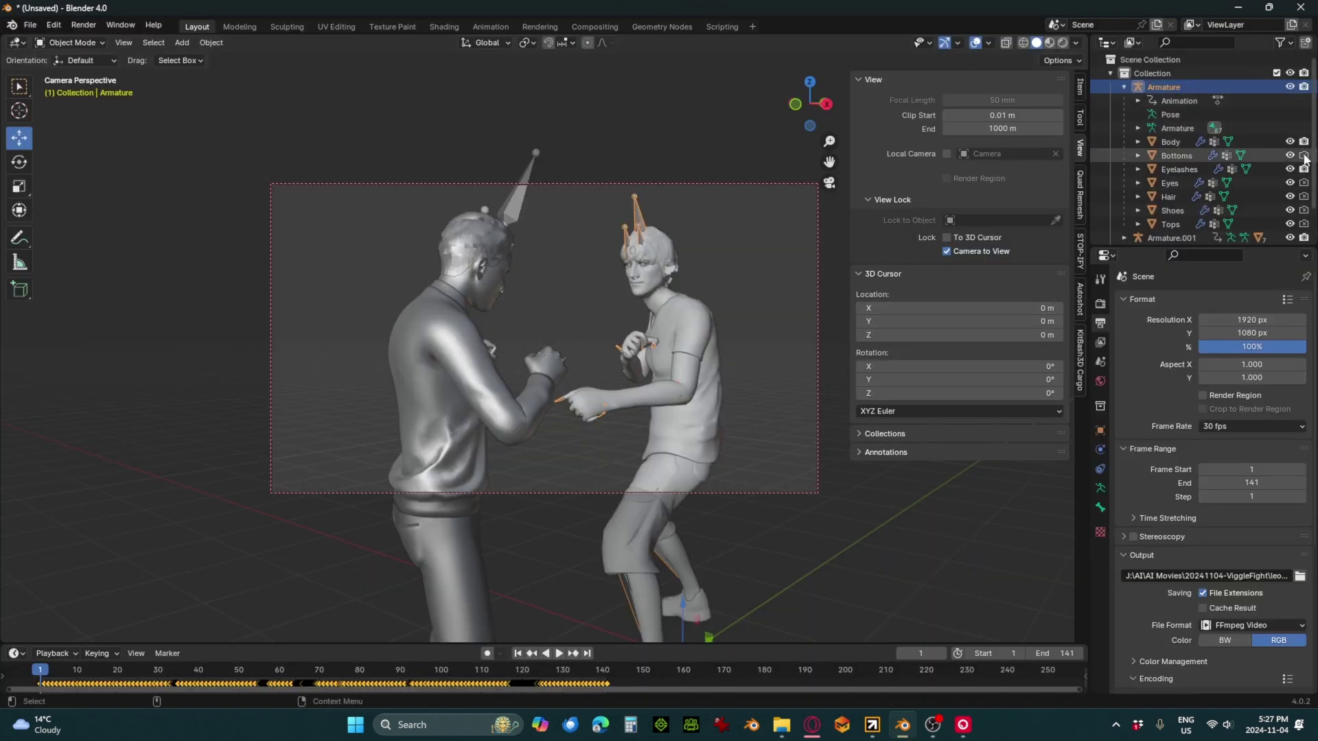
click(1304, 155)
click(1304, 183)
click(1305, 196)
click(1304, 211)
click(1304, 224)
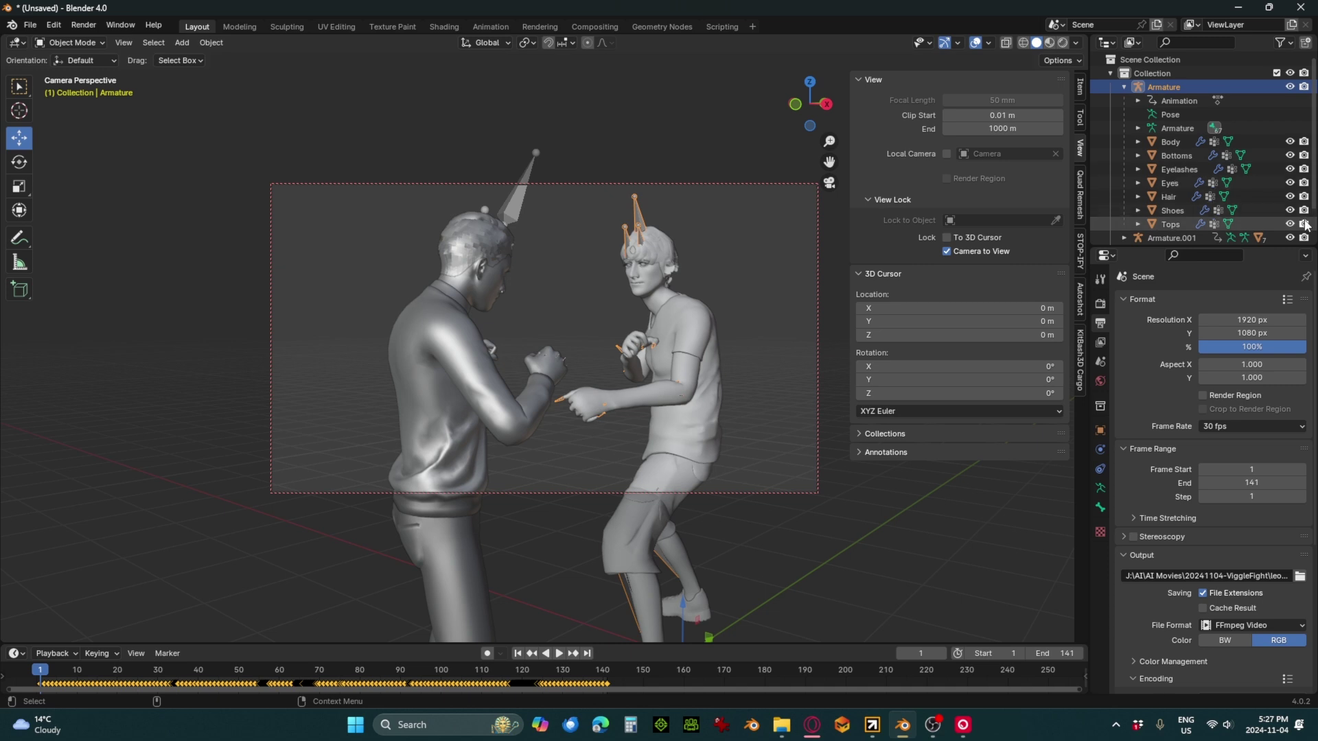
Disable Armature.001's child meshes, from Ch31_Body through Ch31_Sweater, in renders
scroll(1294, 203, down, 2)
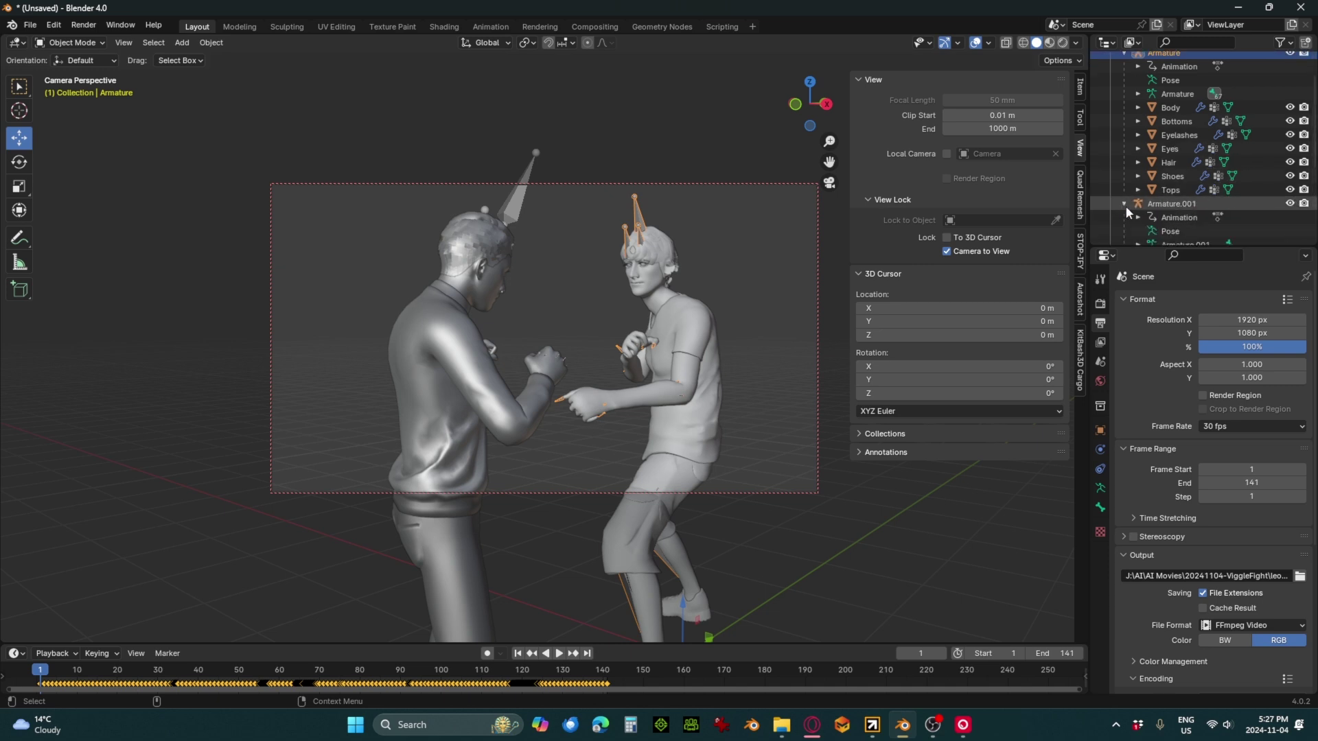
scroll(1167, 172, down, 6)
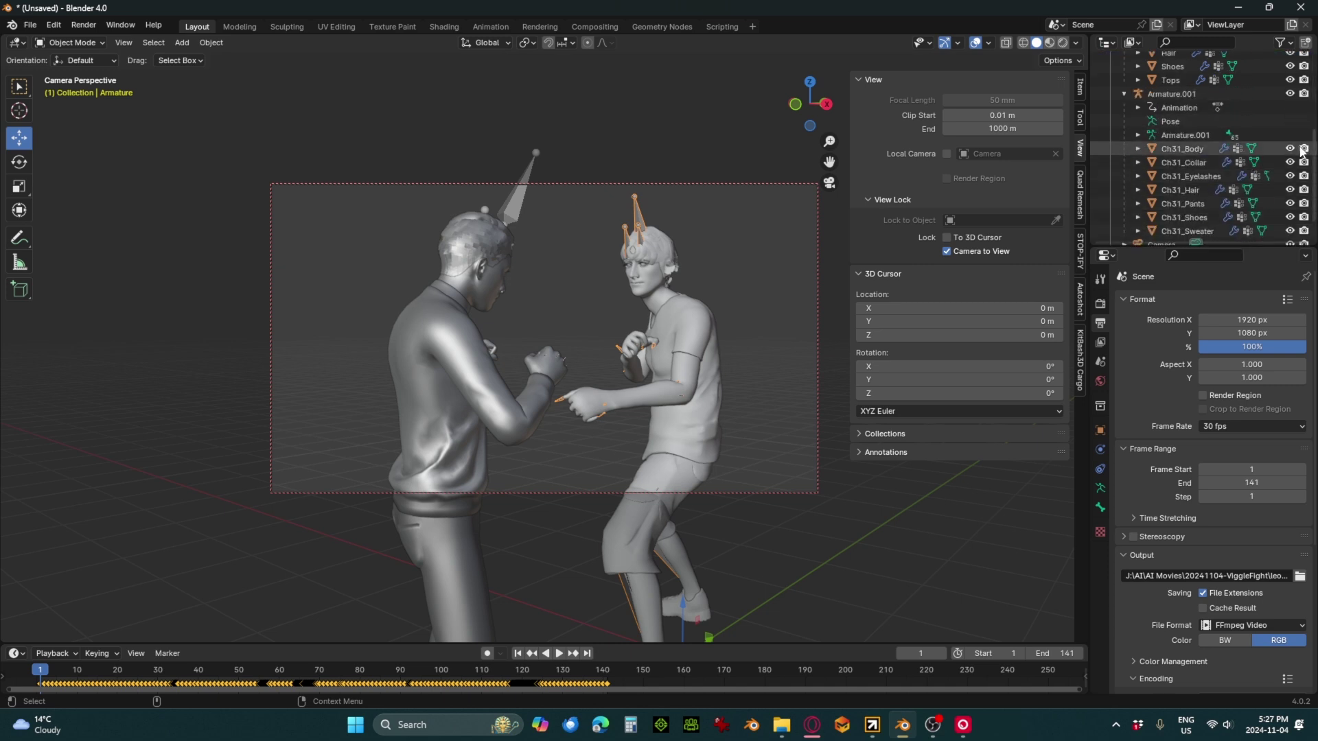
click(1304, 148)
click(1304, 162)
click(1304, 176)
click(1304, 189)
click(1305, 203)
click(1304, 217)
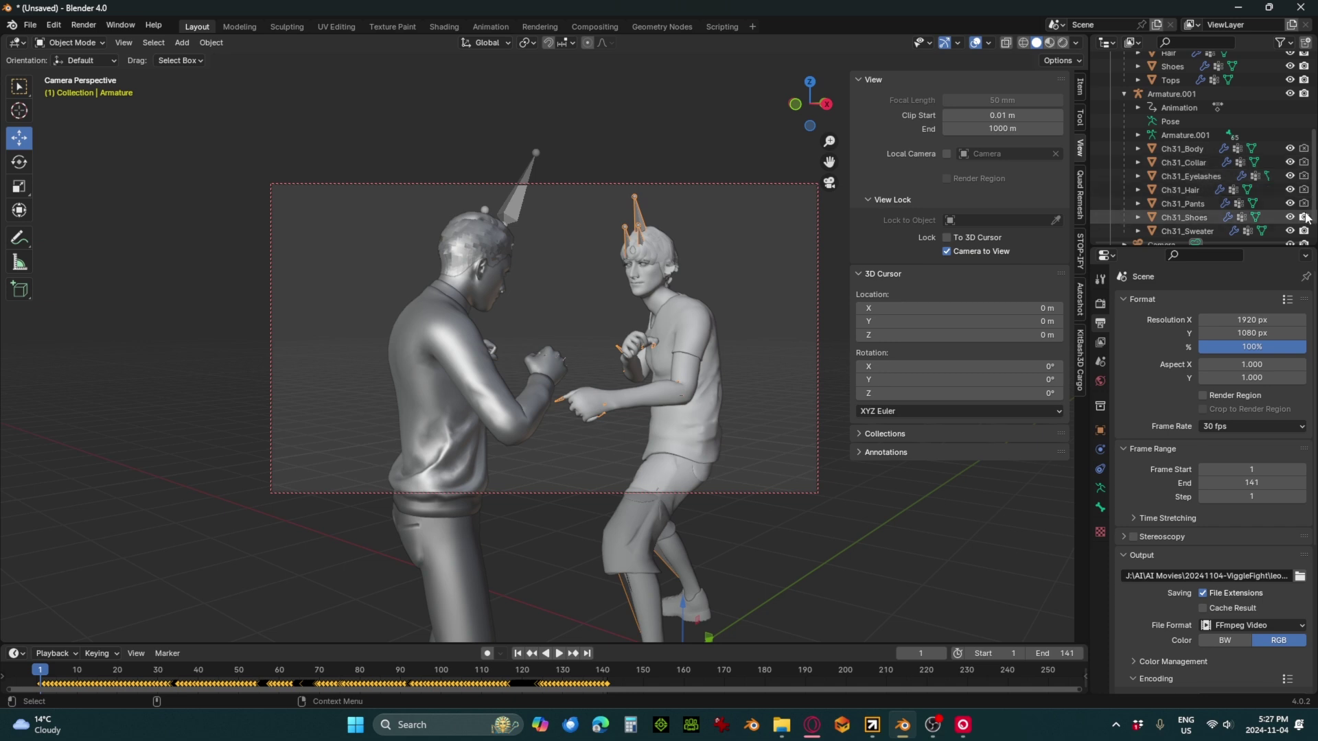
Render a still of frame 1 to check that only the first character appears, closing the render window afterward
click(84, 25)
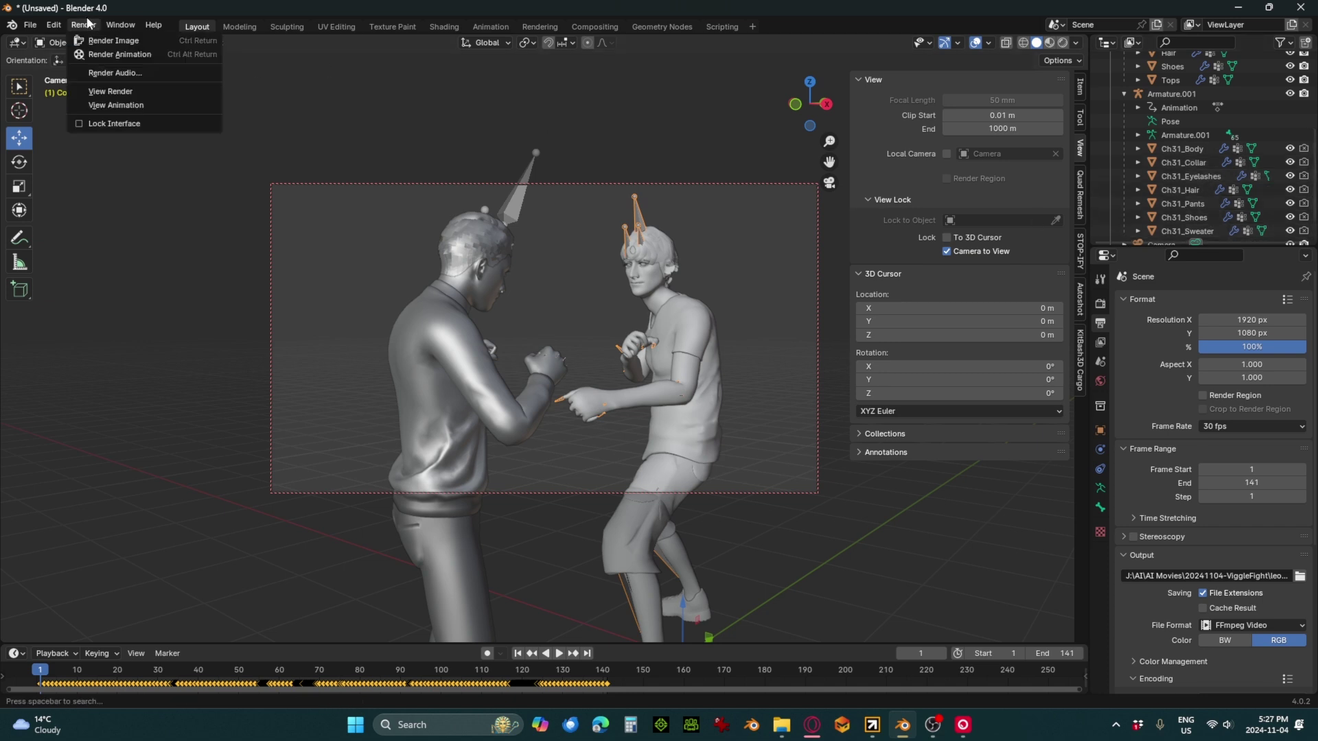
click(103, 43)
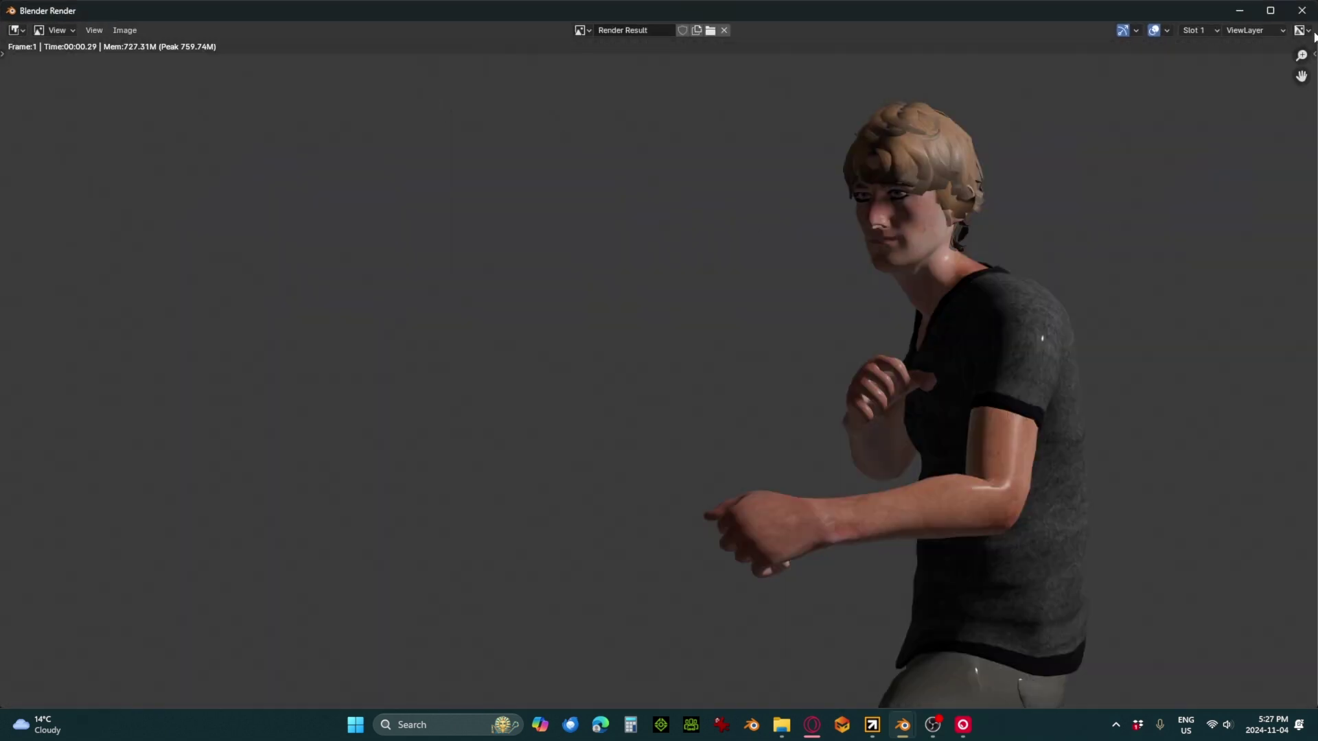
click(1302, 11)
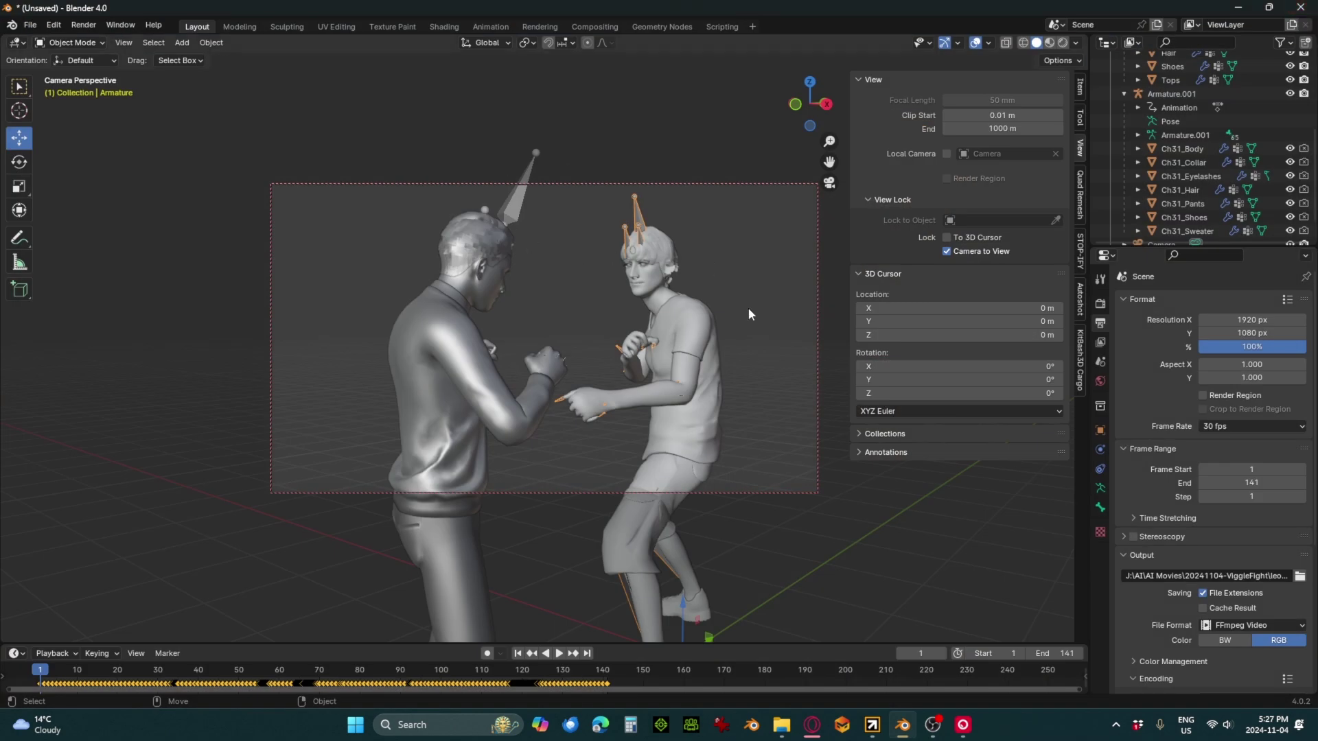
Change the render output file name to remy in the 20241104-ViggleFight folder and render the full animation
click(1266, 576)
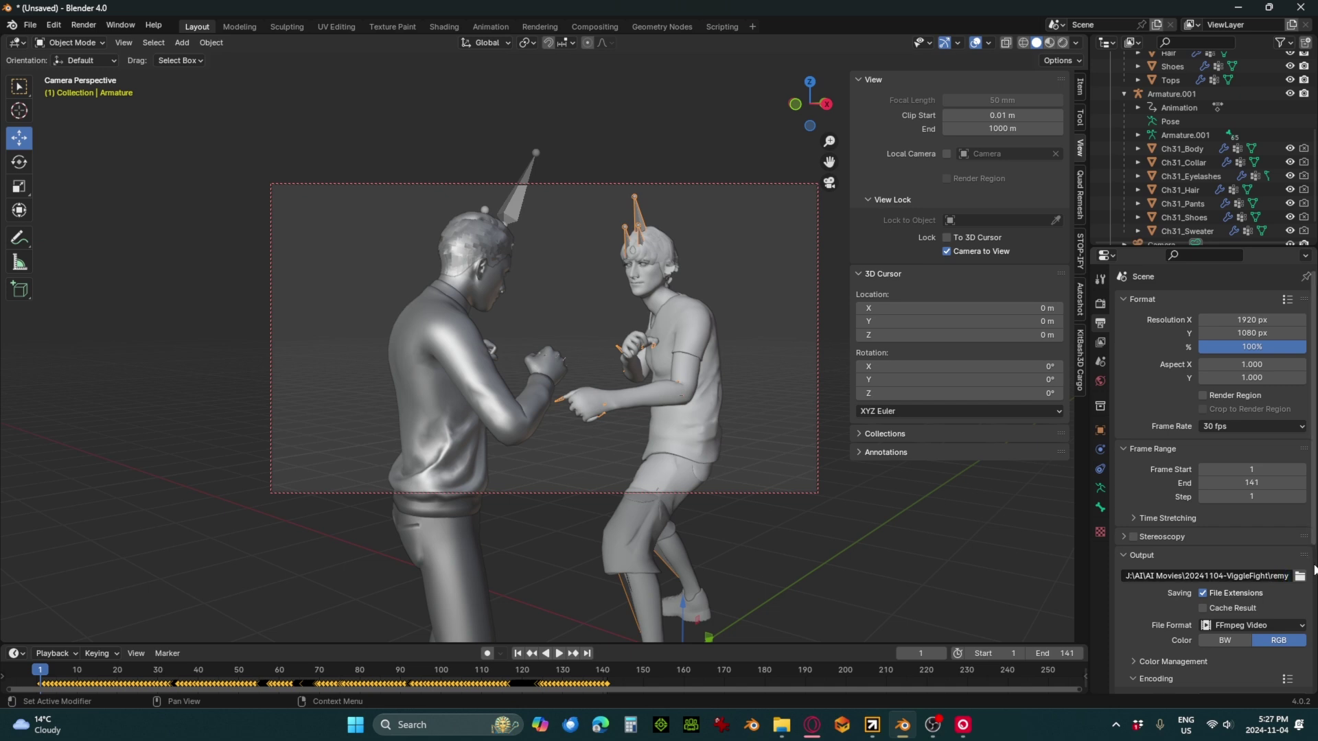
scroll(1229, 570, down, 8)
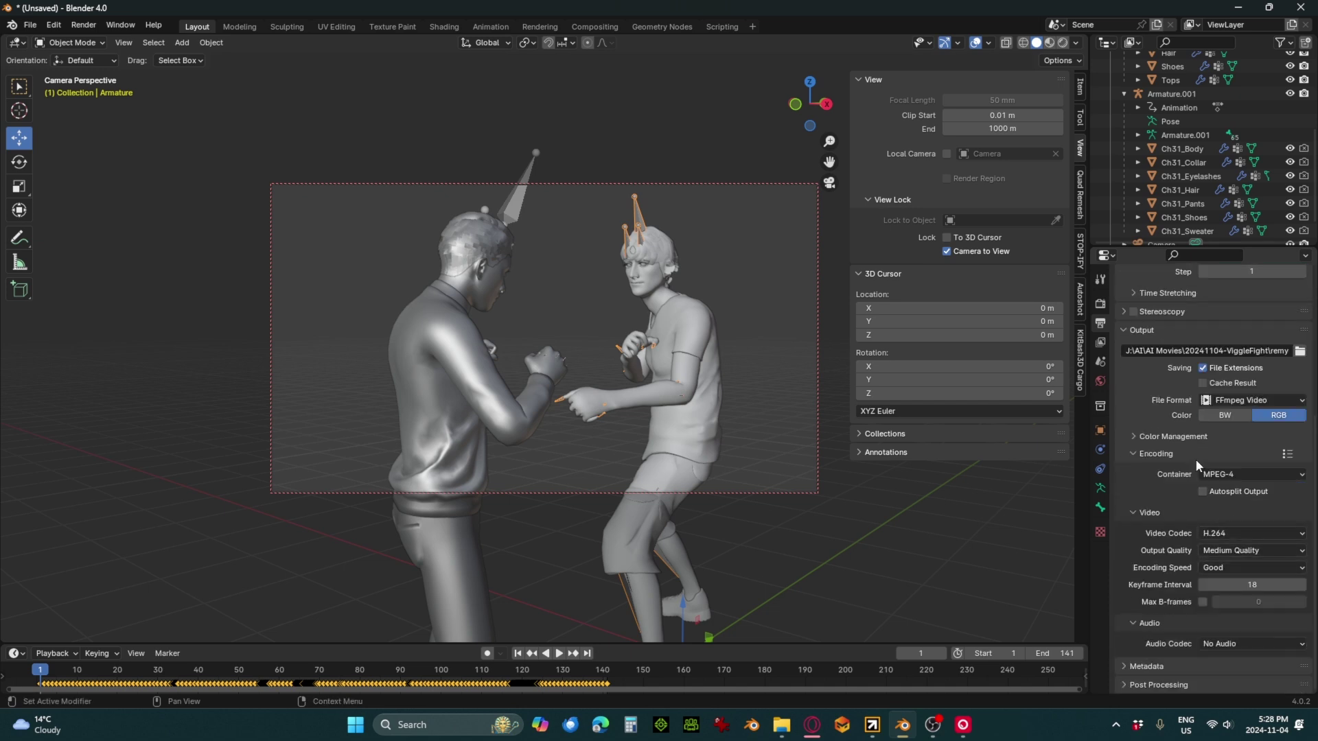
scroll(1197, 454, up, 8)
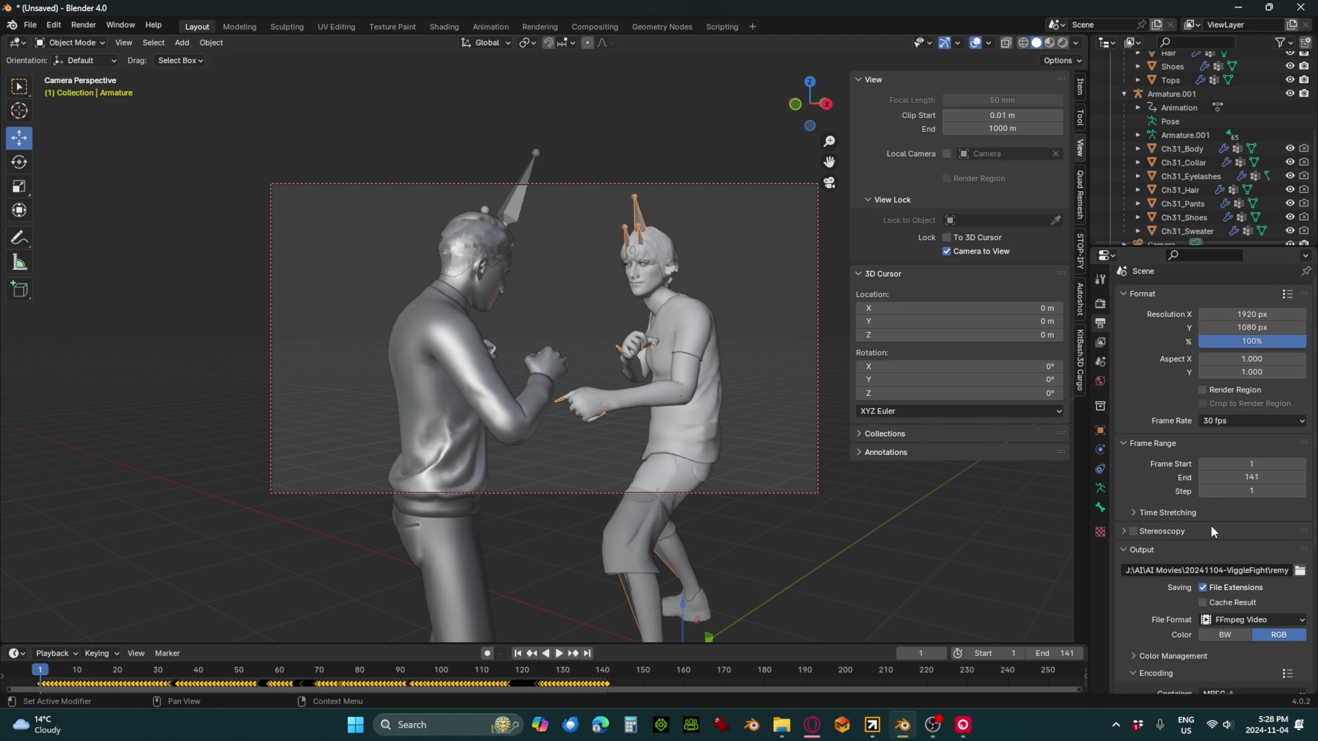
scroll(1177, 515, down, 3)
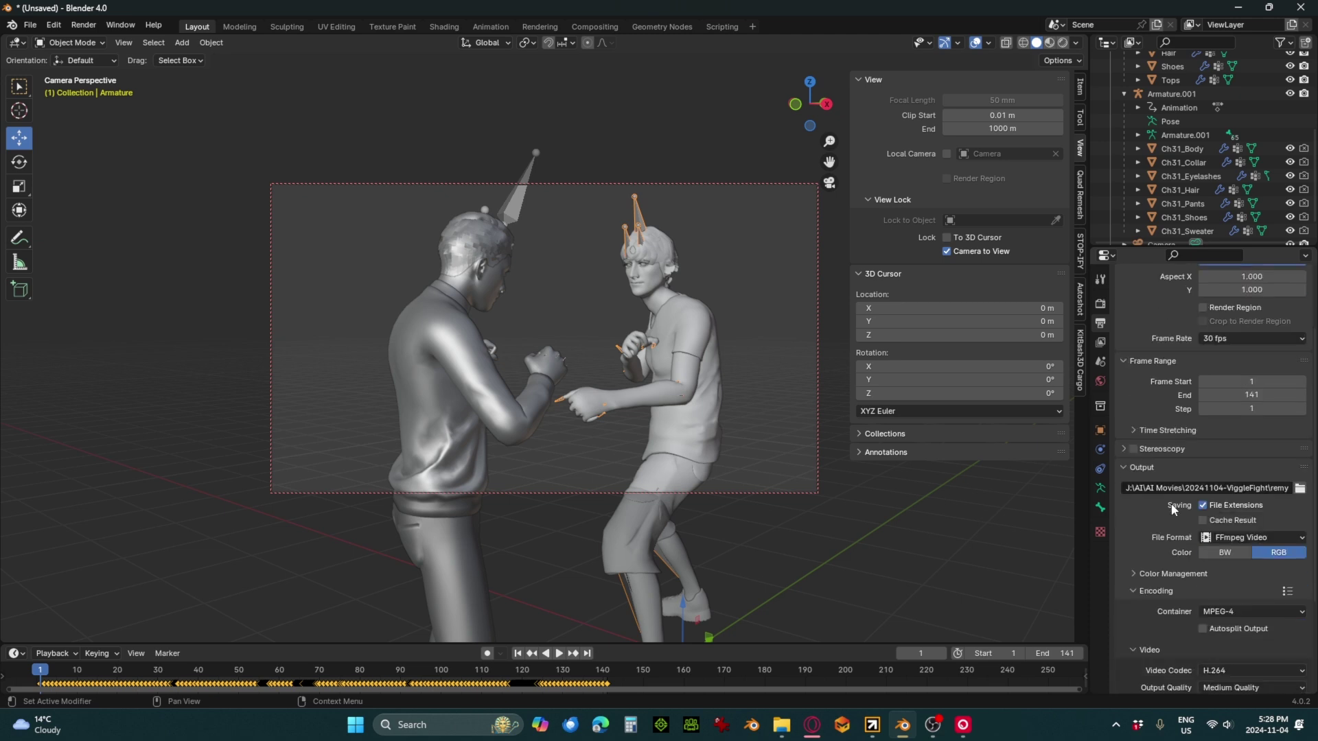
scroll(1173, 504, up, 3)
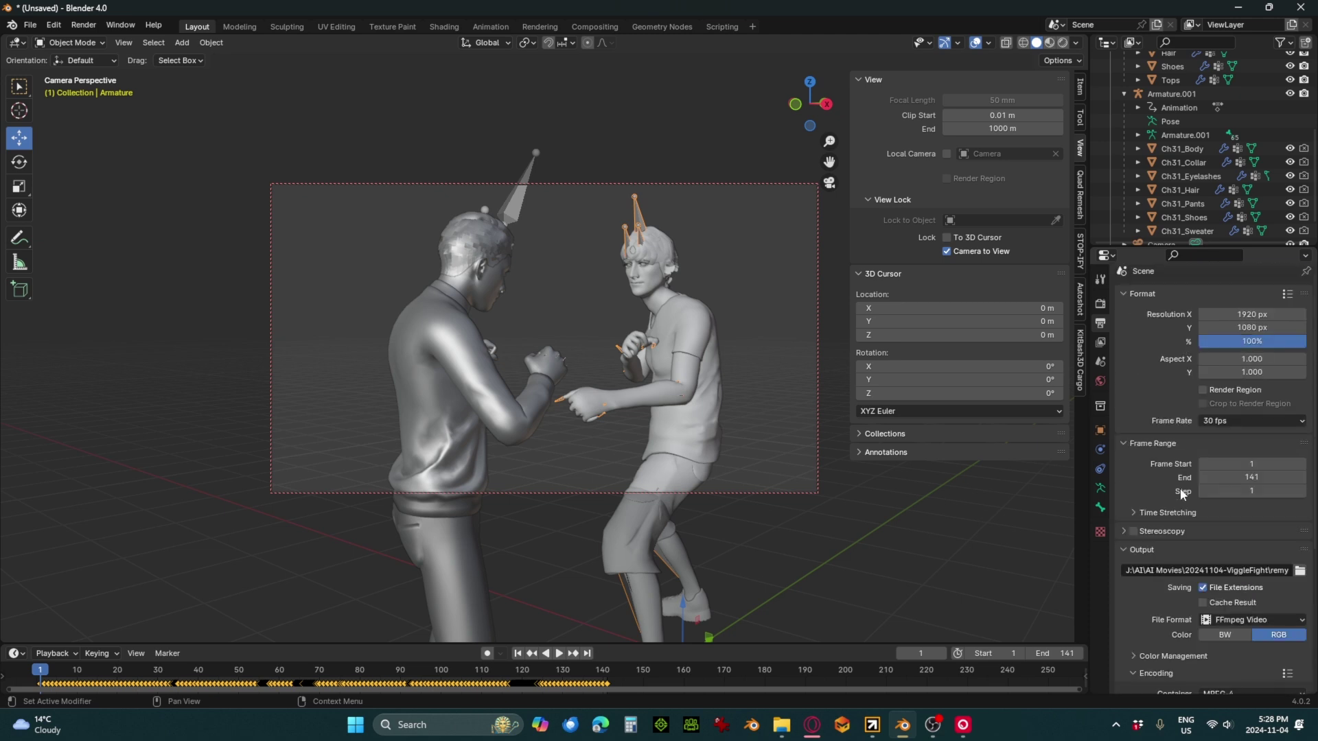
click(84, 26)
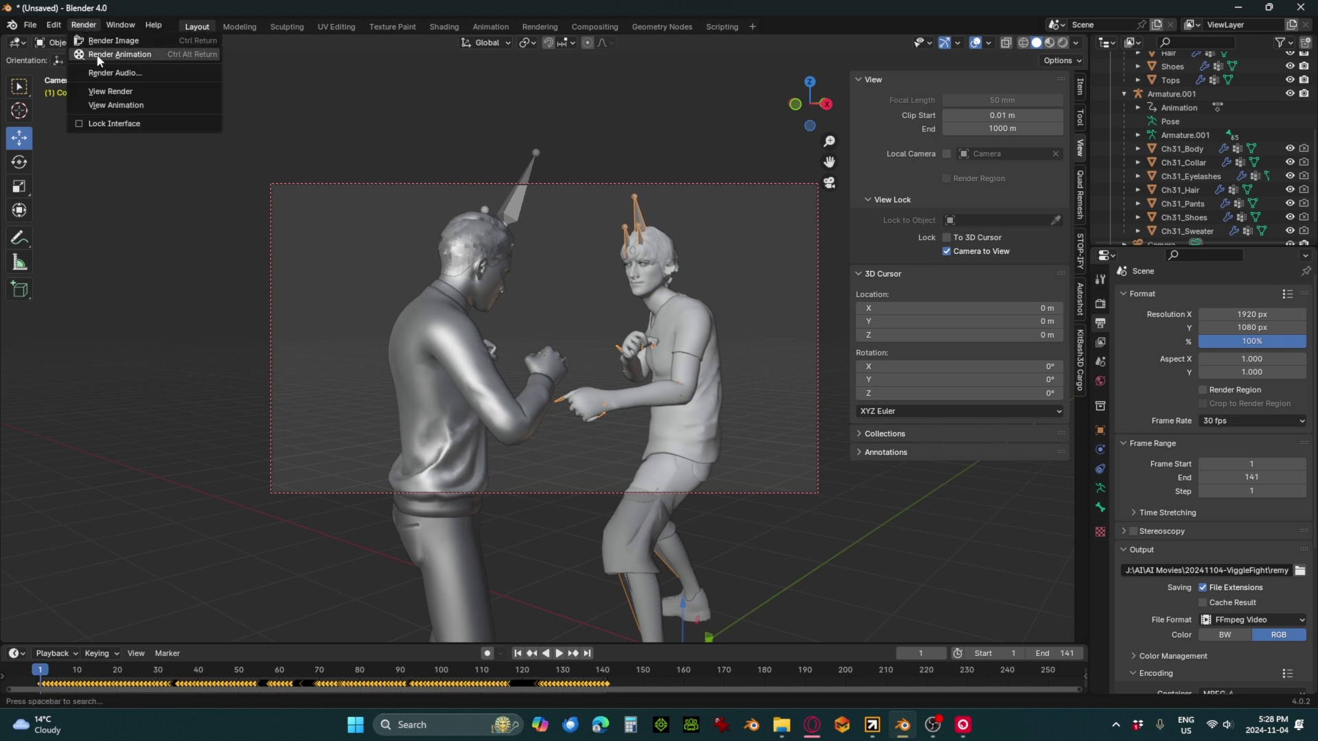
click(99, 55)
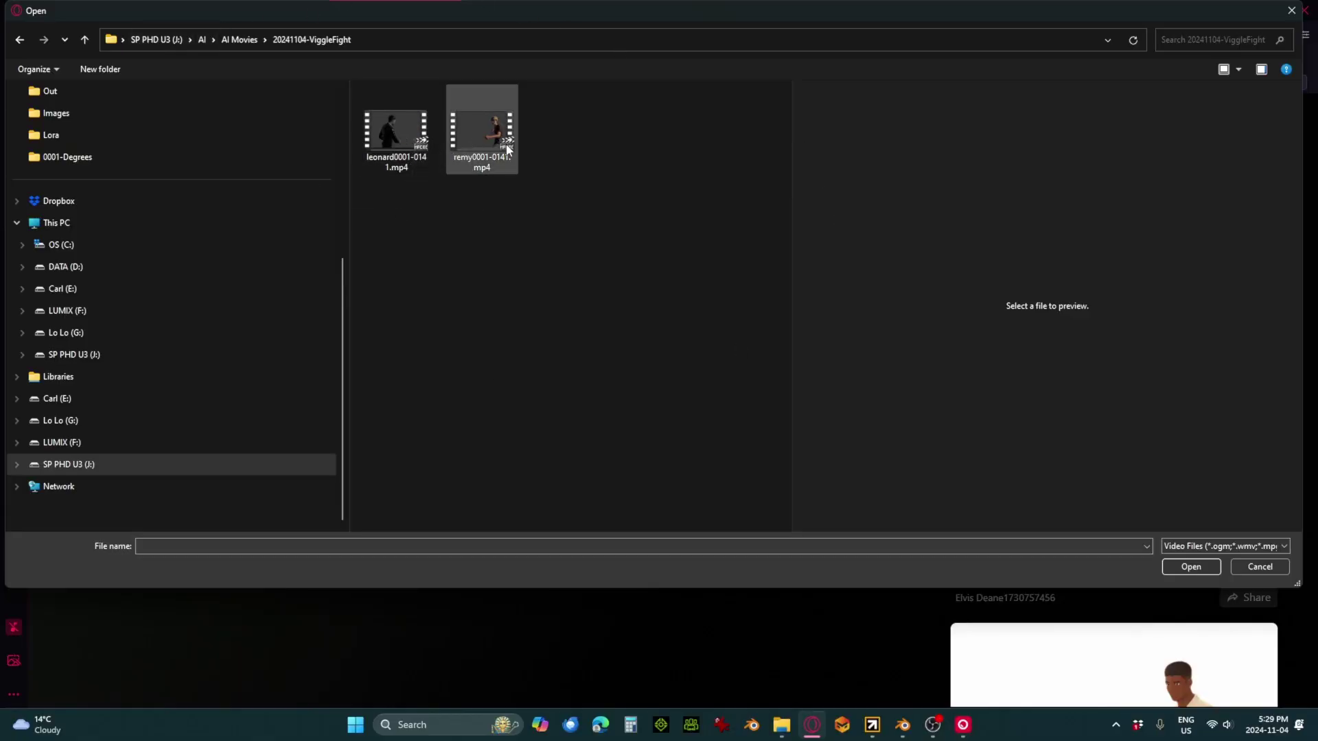
In Viggle's Mix mode, upload leonard0001-0141.mp4 as the motion video and play it back to check the movement
click(400, 125)
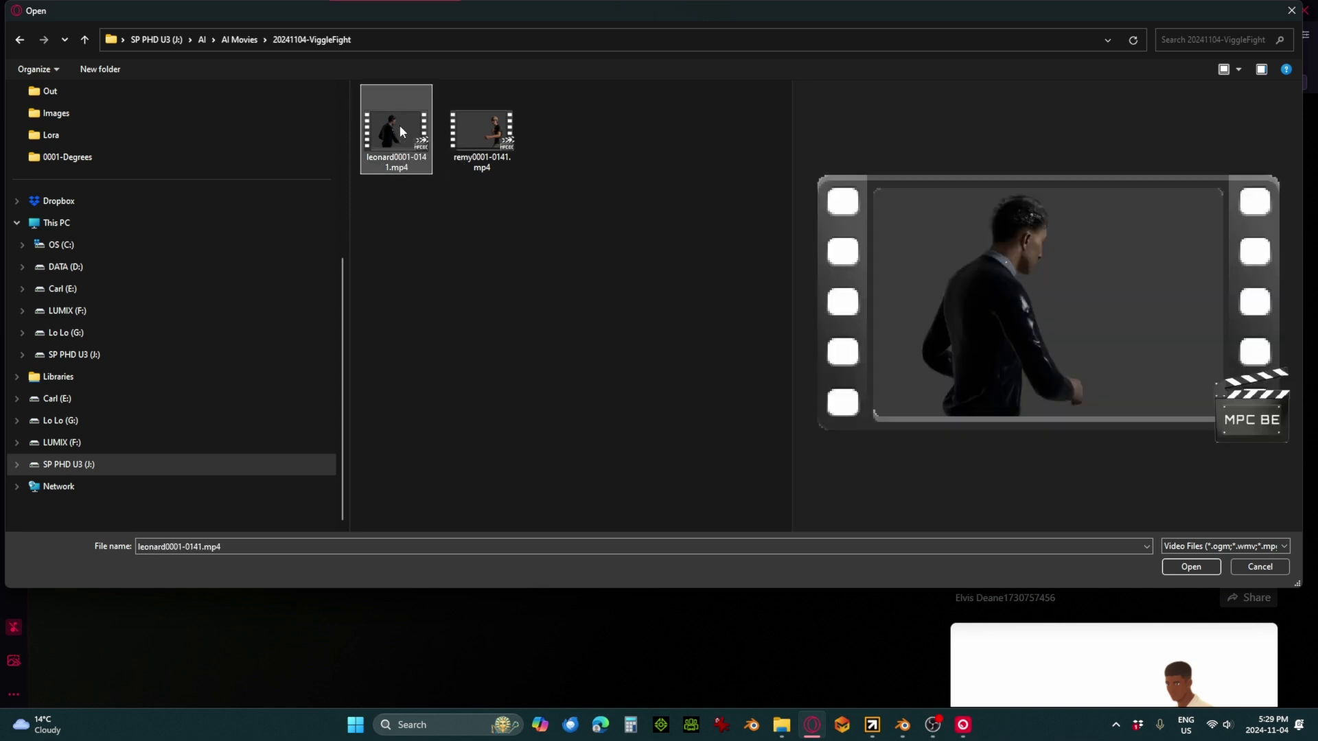
click(1200, 569)
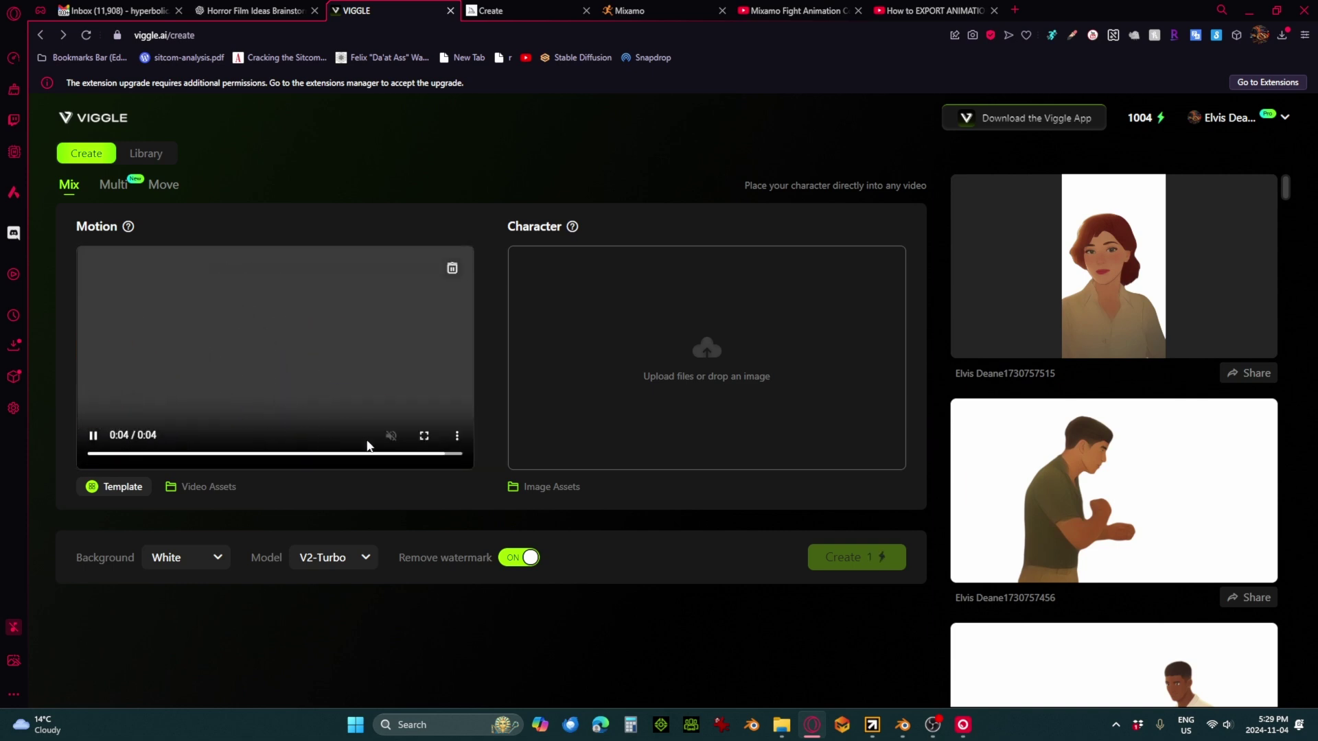
click(109, 455)
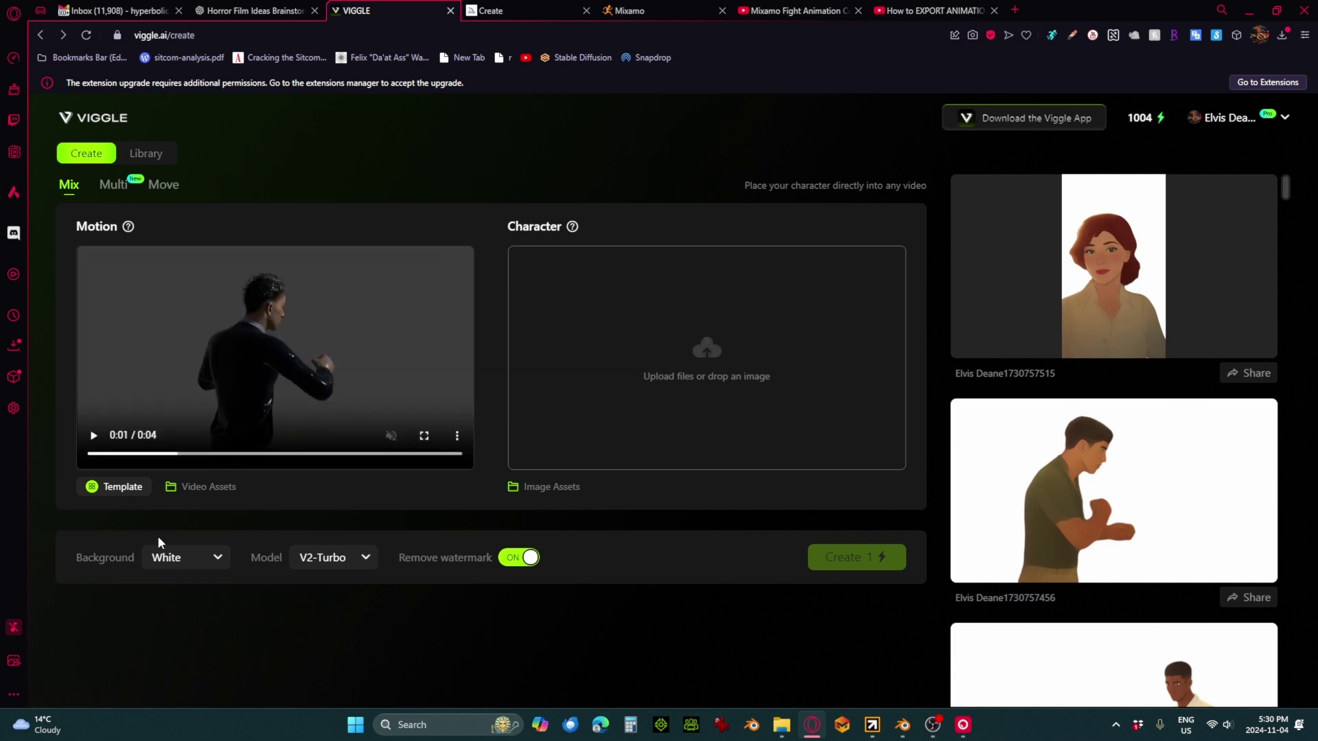
click(93, 438)
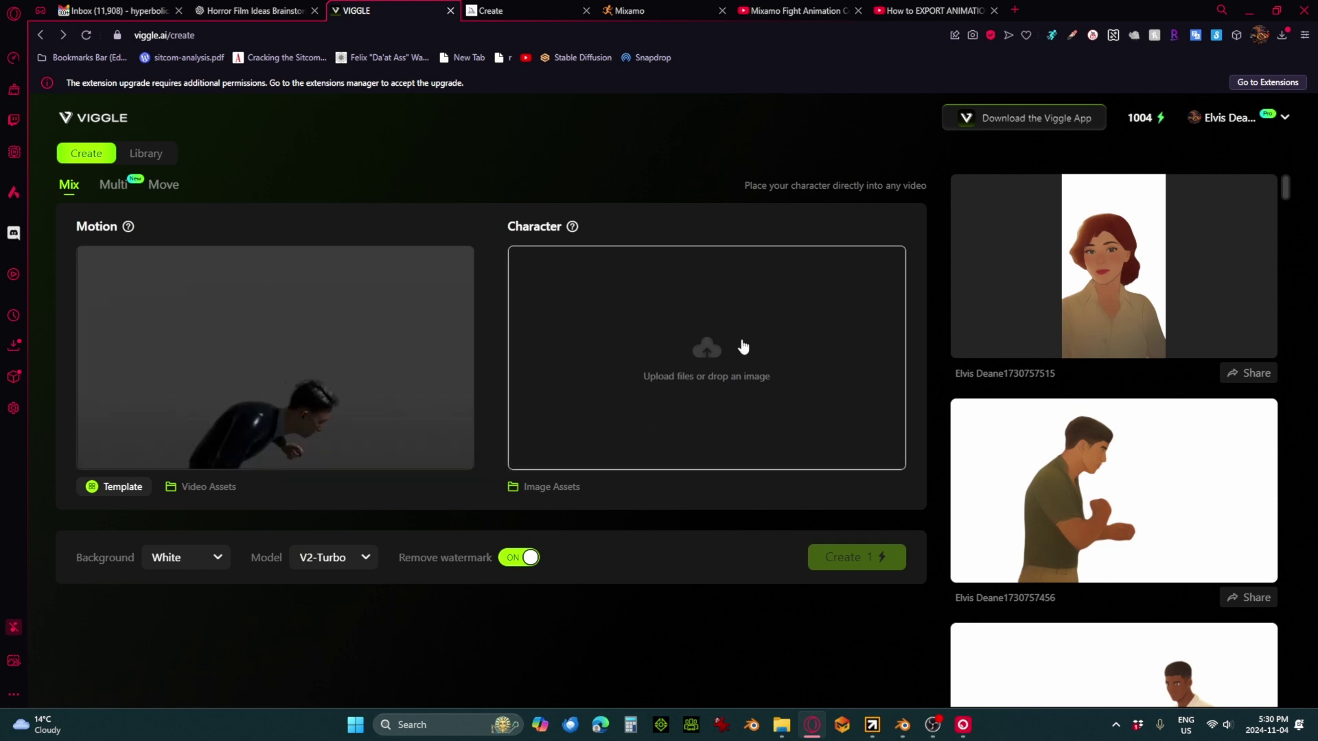
Upload the image of the dark-haired man in the green shirt as the character, and replay the motion clip
click(706, 339)
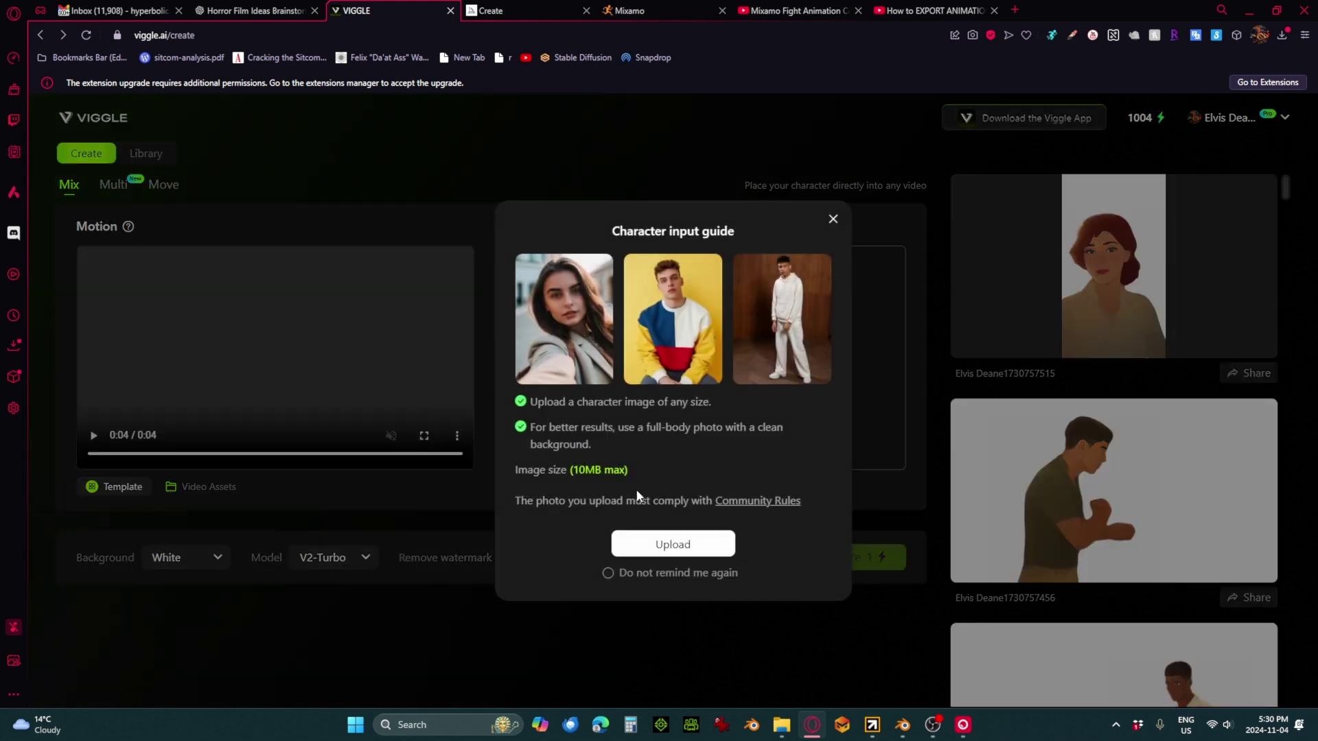
click(665, 543)
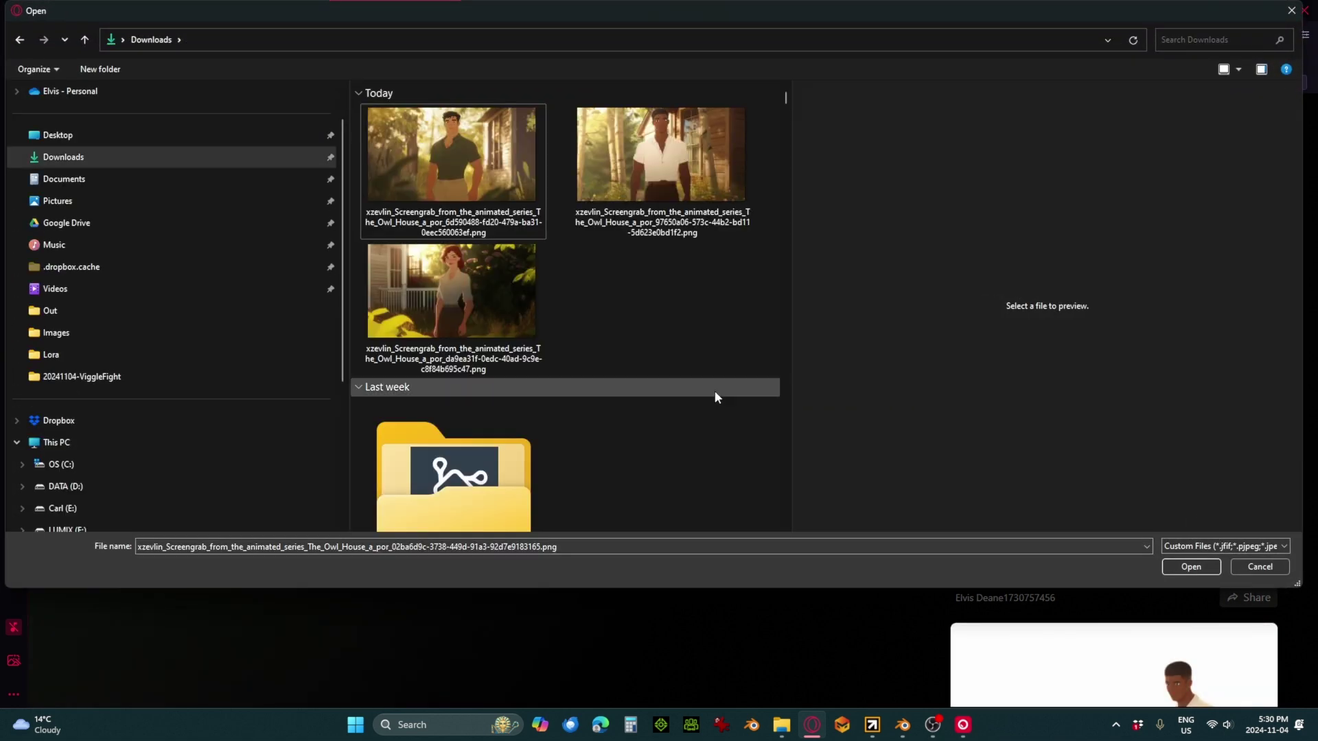
click(440, 140)
click(1208, 570)
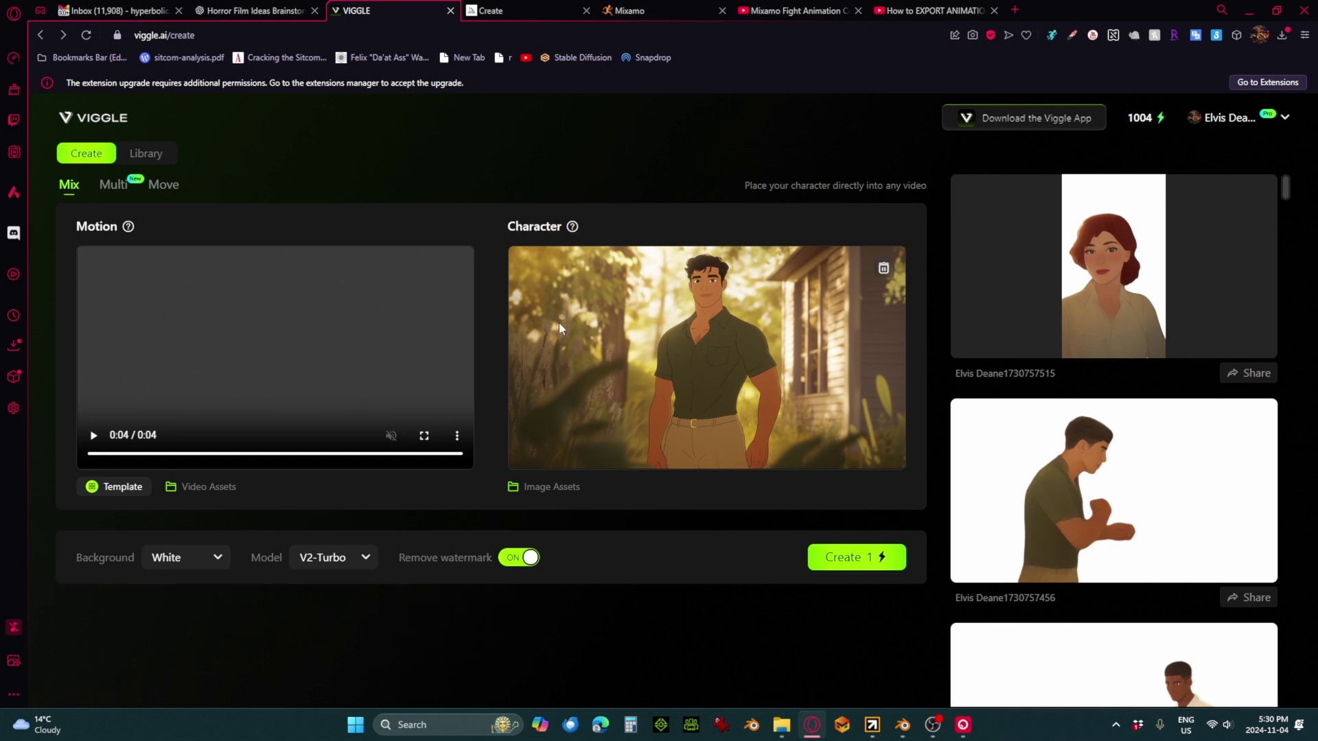
click(89, 435)
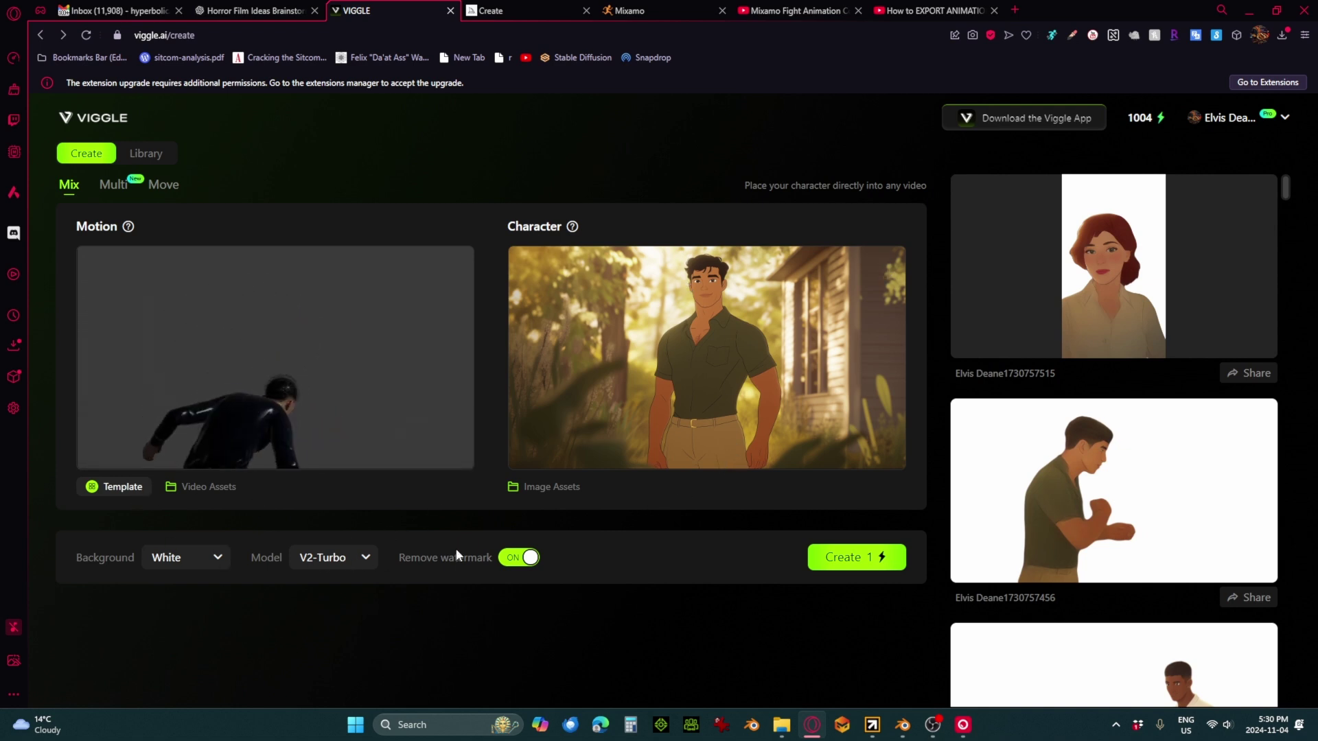
Create the character video with a Green background and the V2 model
click(220, 560)
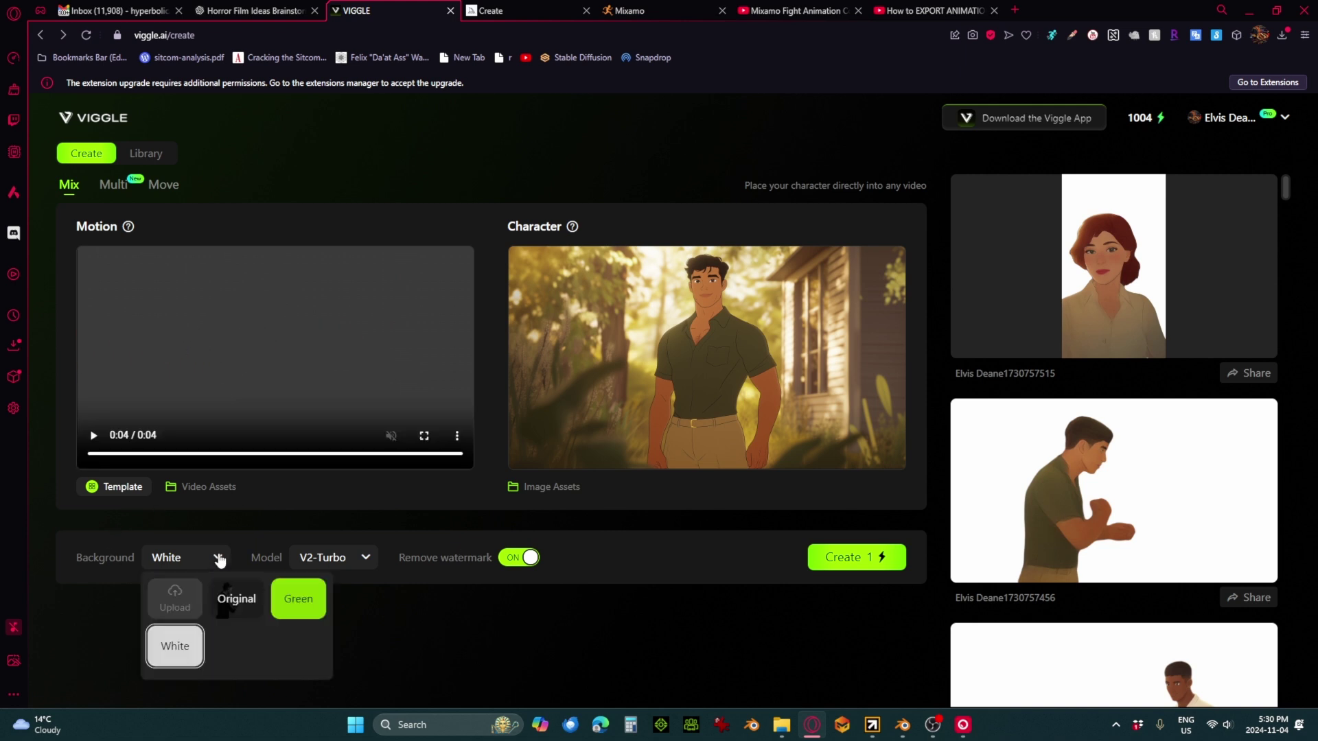
click(302, 599)
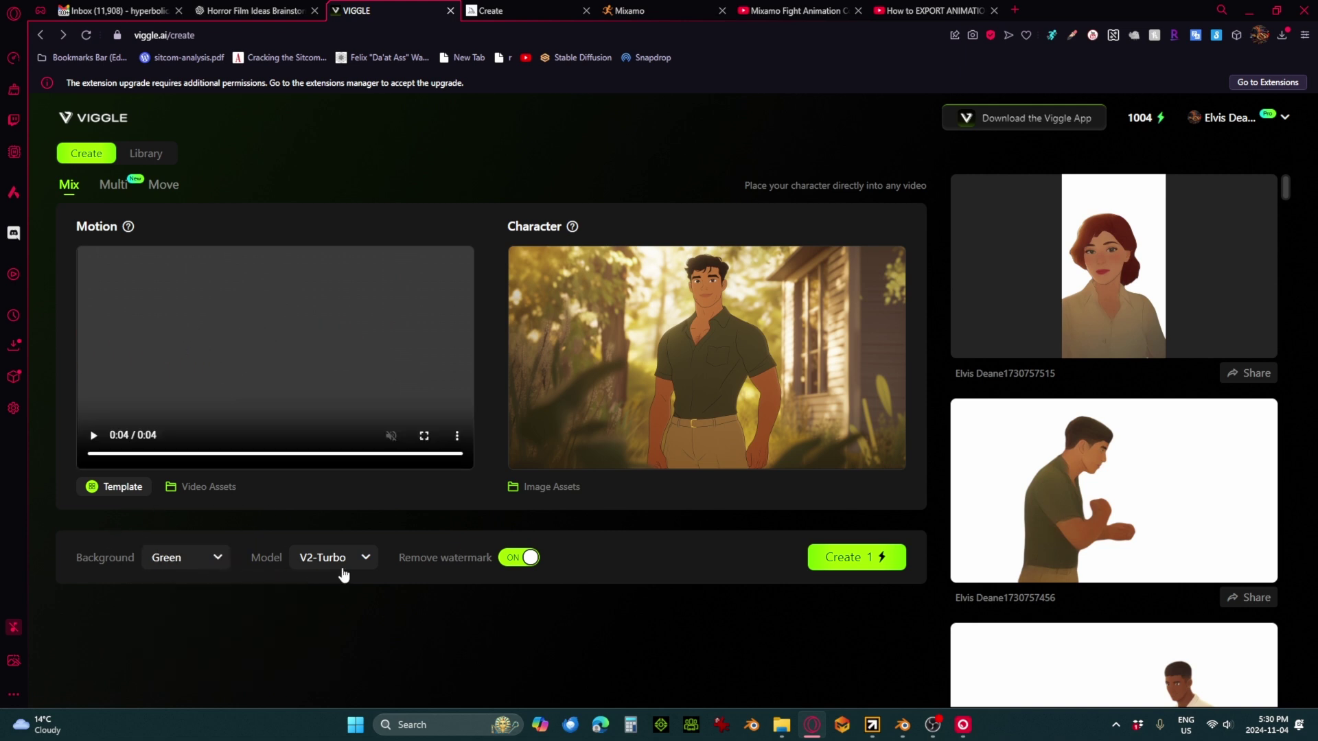
click(366, 563)
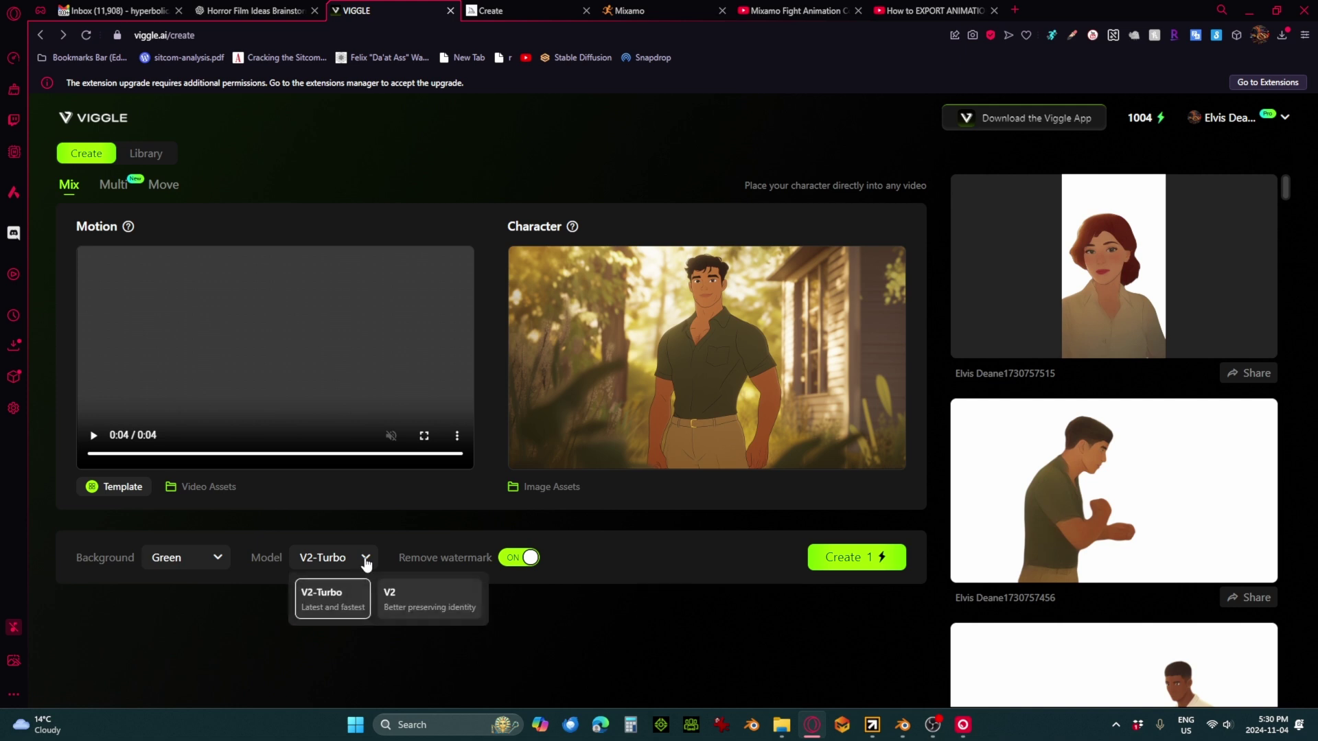
click(409, 588)
click(354, 557)
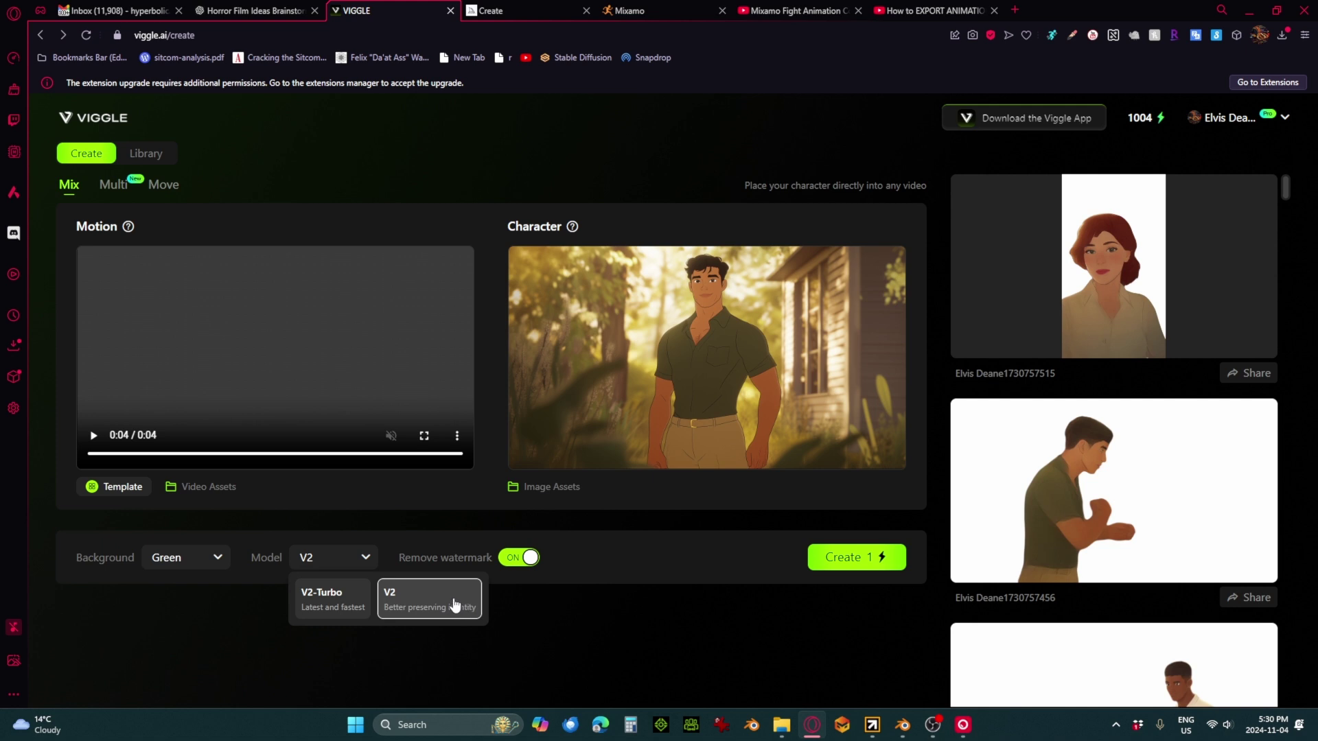
click(616, 584)
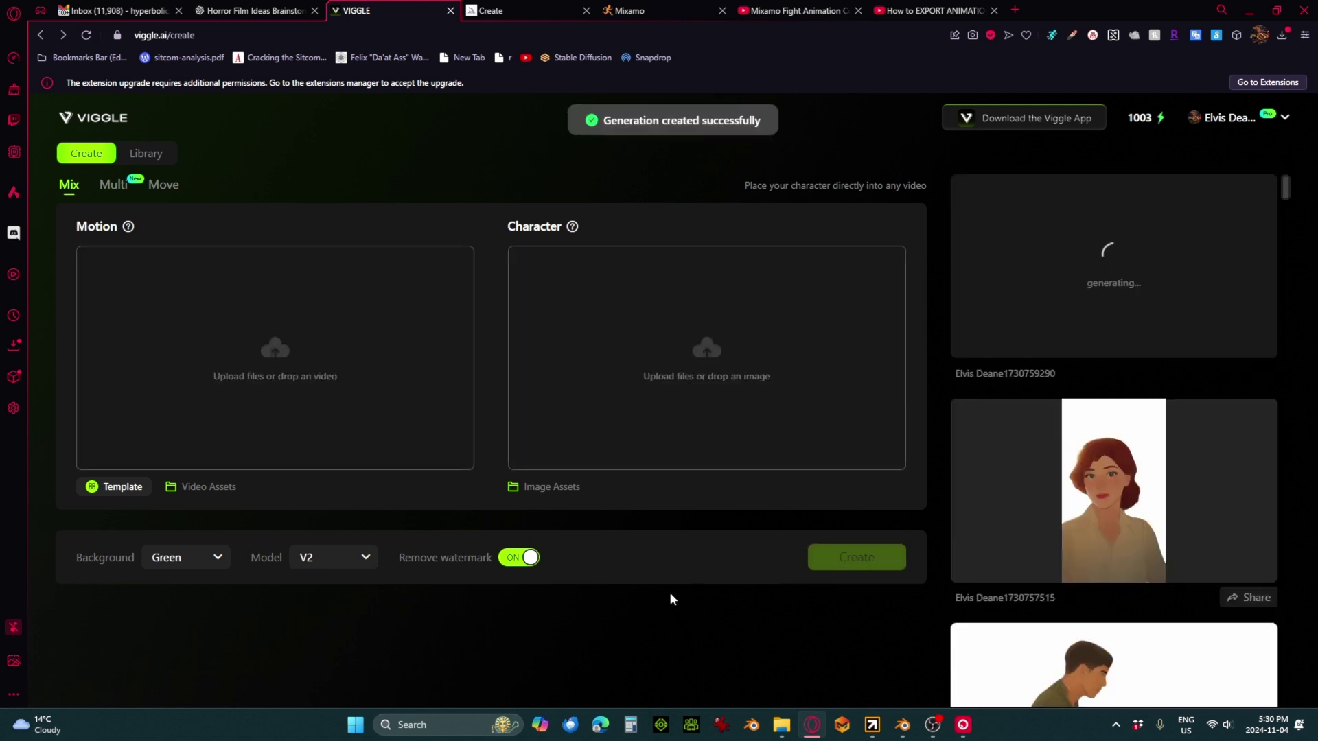
Upload remy0001-0141.mp4 from the 20241104-ViggleFight folder as the motion video for a new Mix generation
click(274, 336)
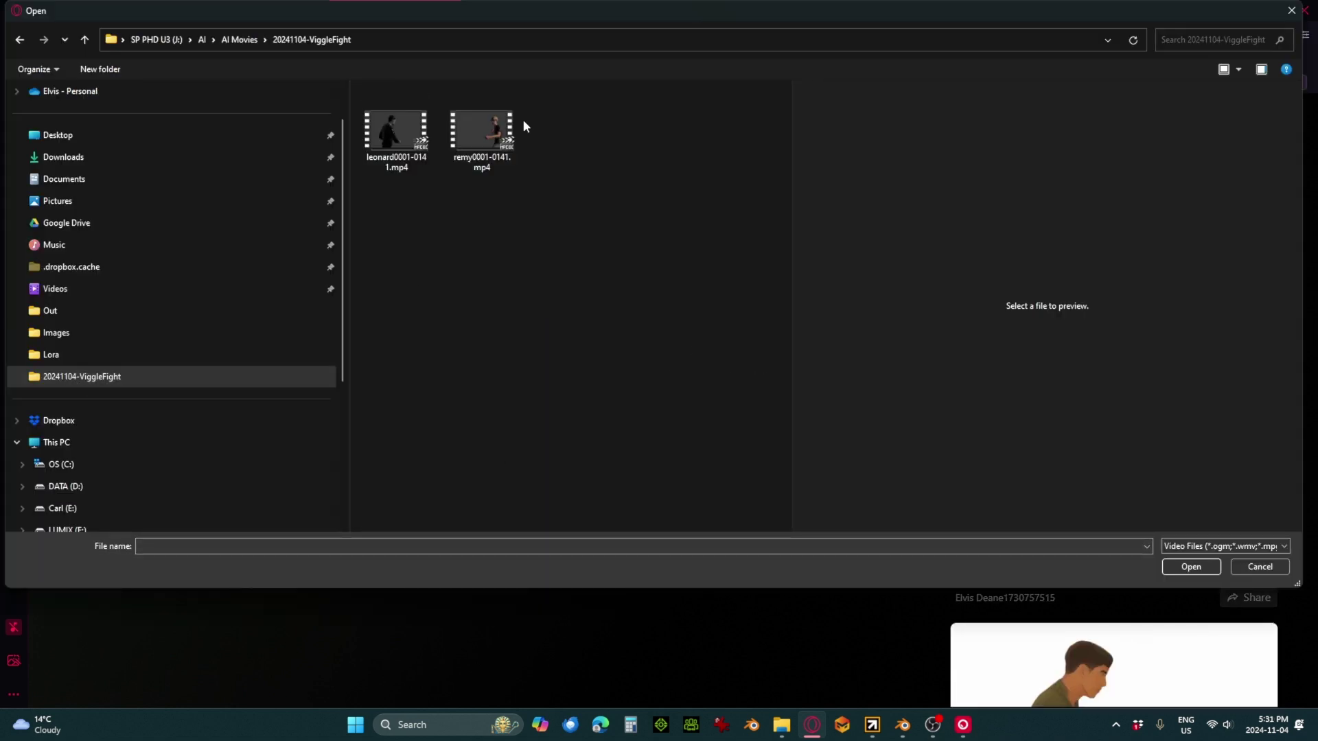
click(491, 122)
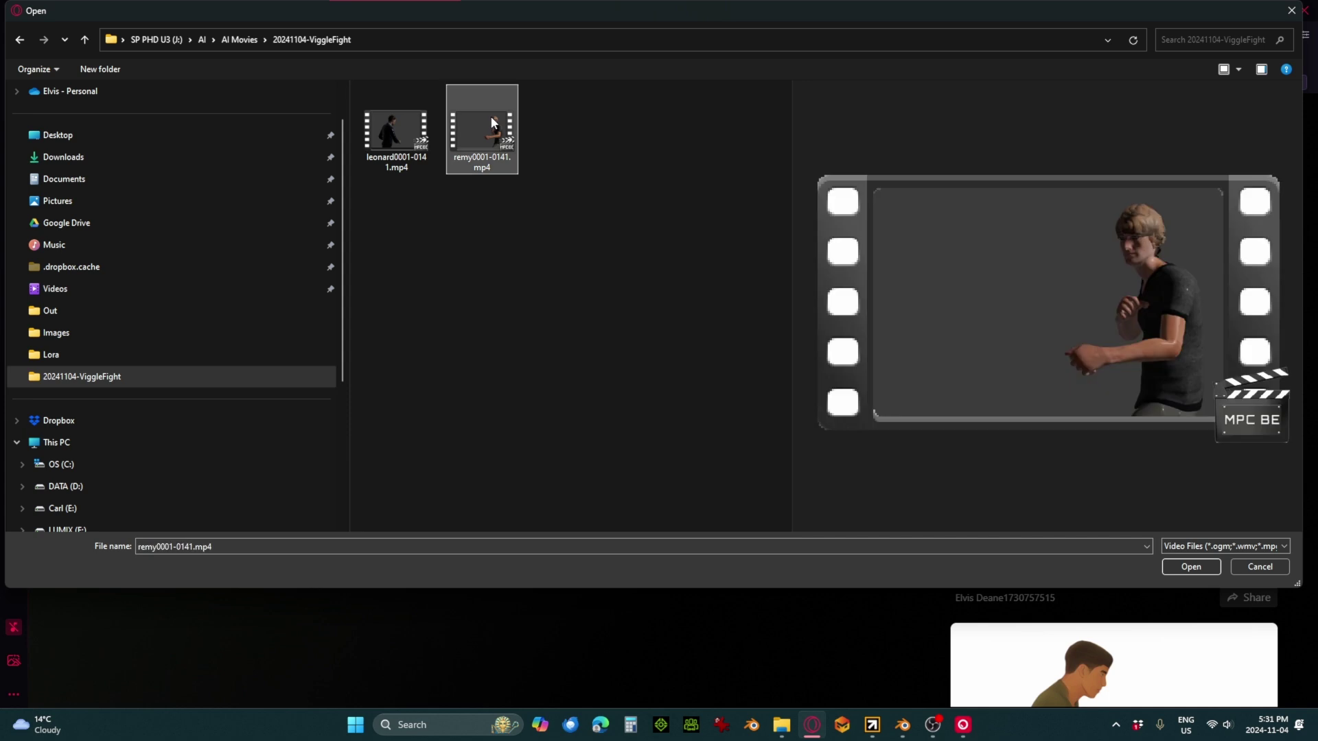
click(1190, 567)
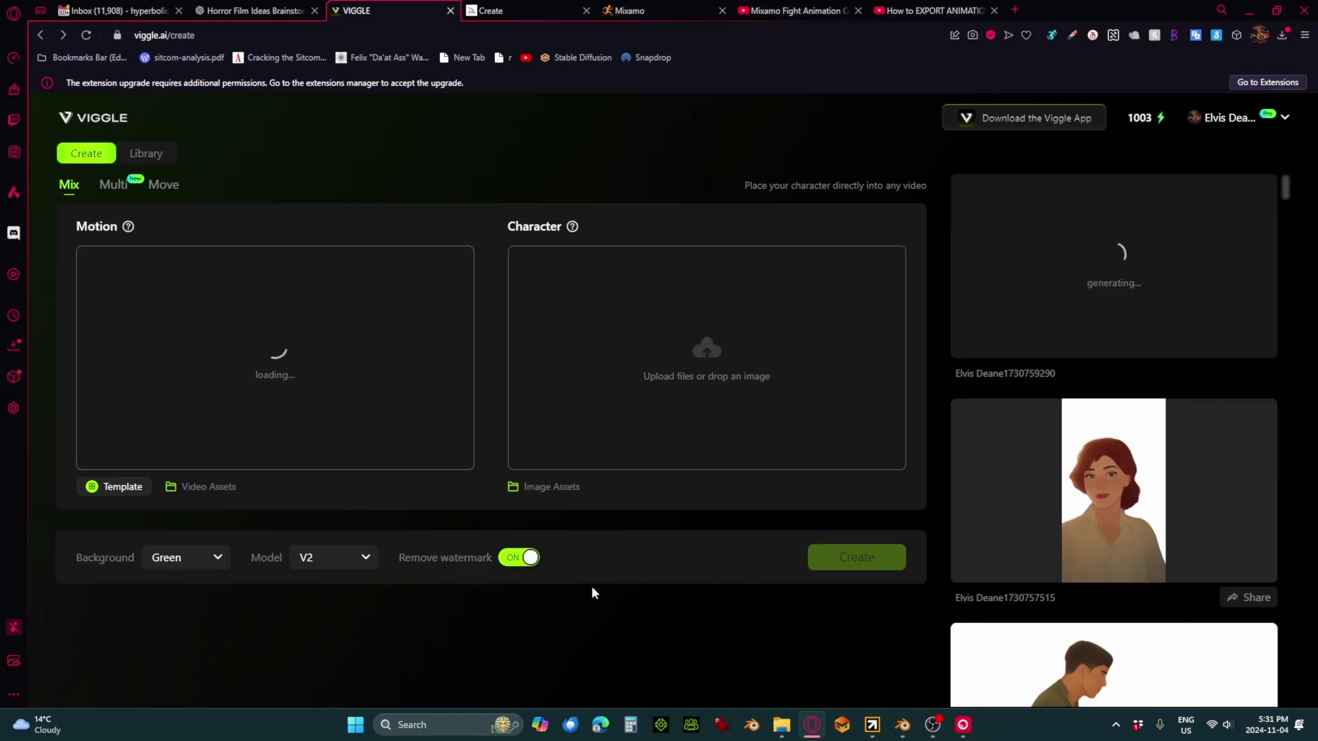
Upload the image of the man in the white shirt as the character, and create the video with a Green background and the V2 model
click(709, 350)
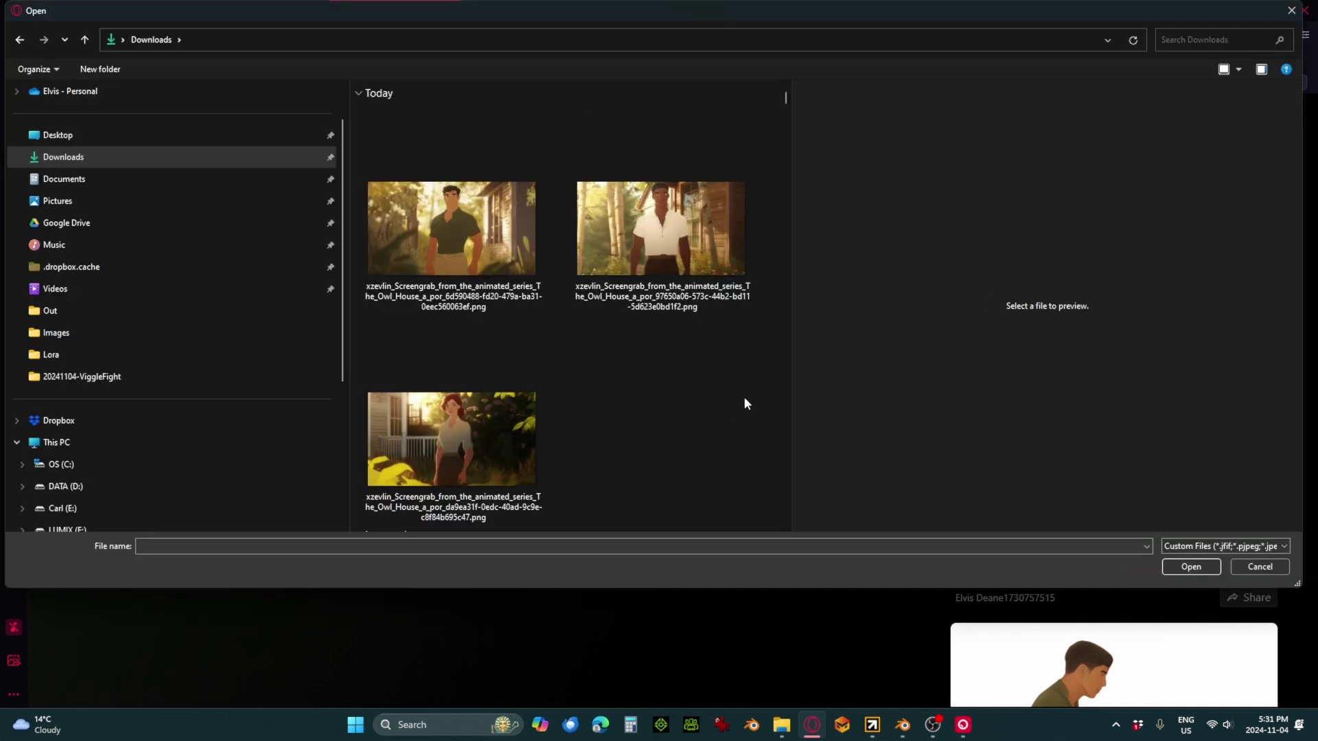
click(639, 224)
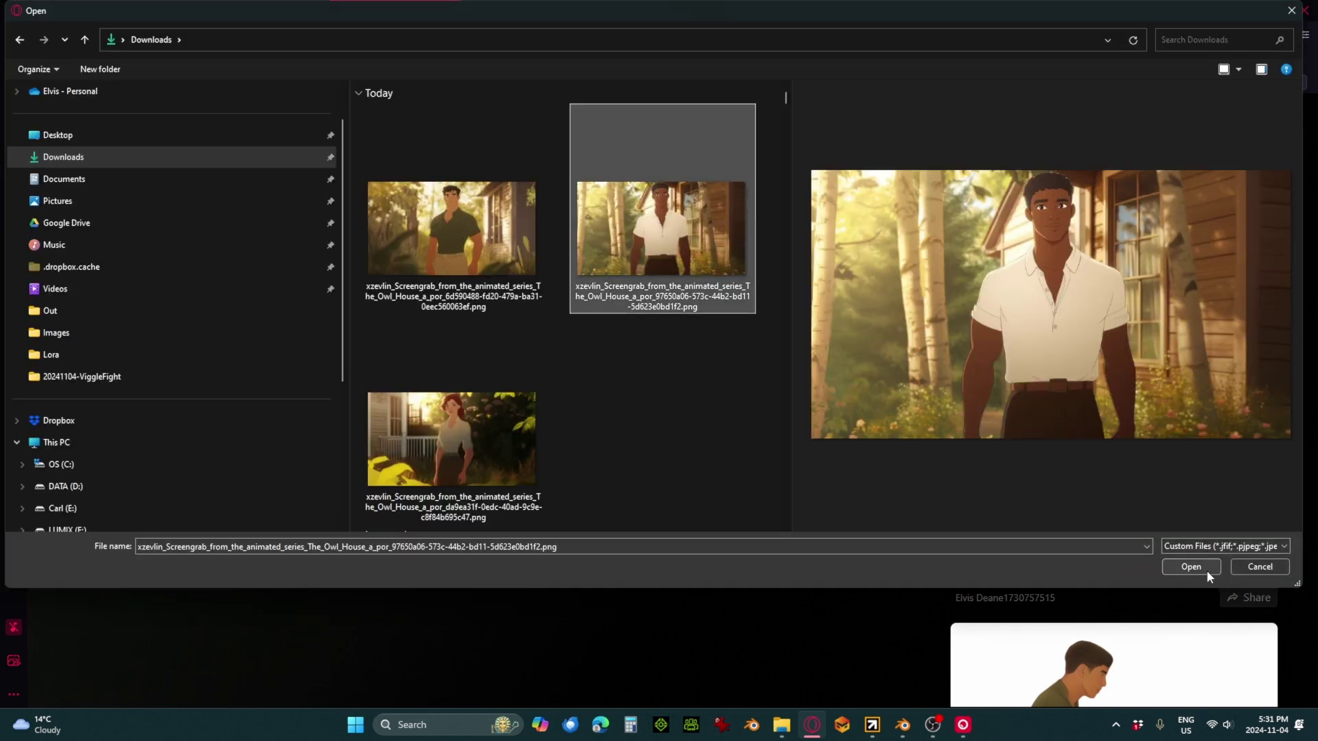
click(1205, 569)
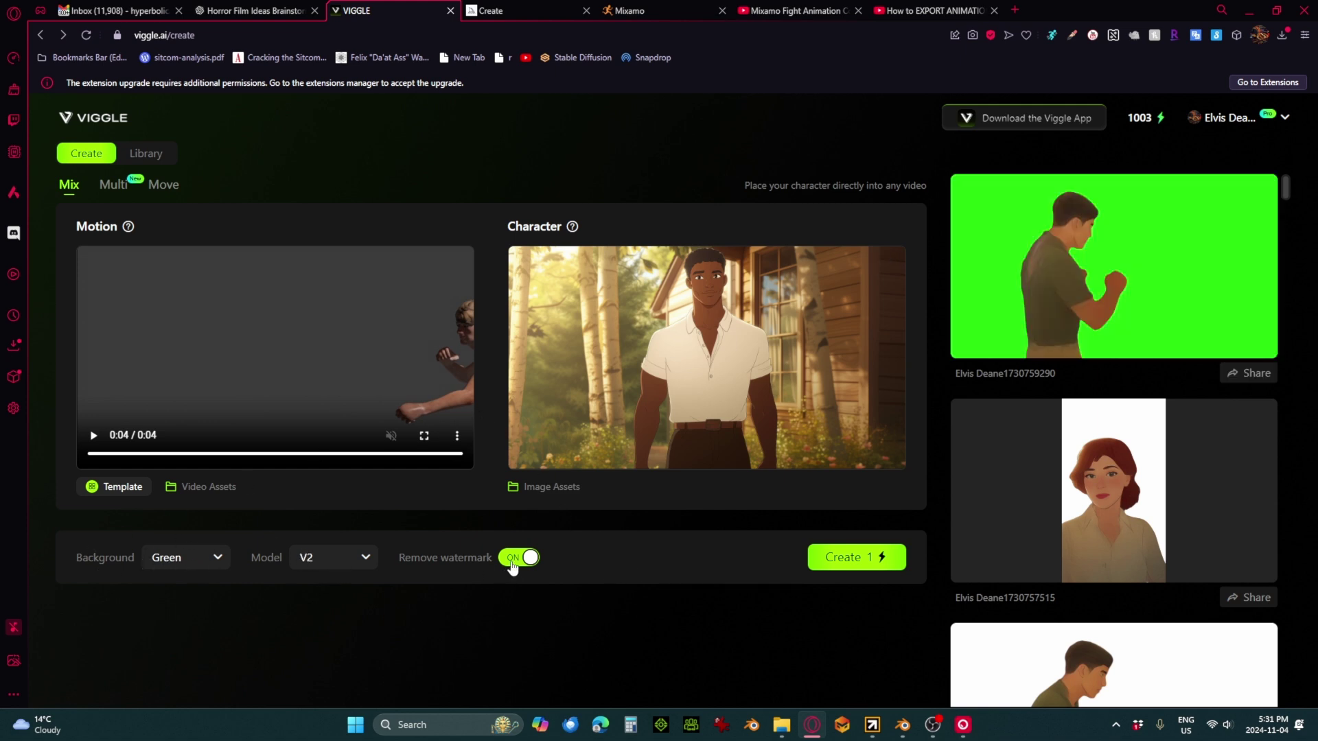
click(868, 567)
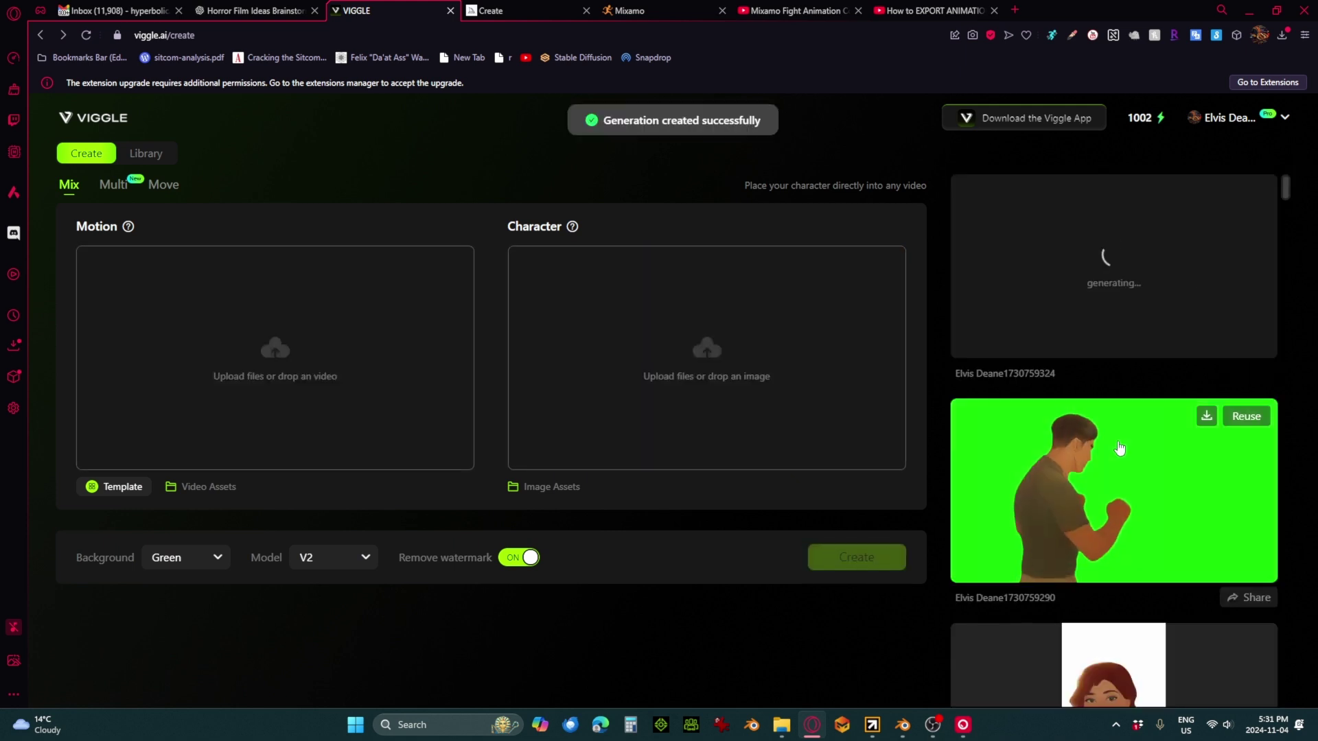
Open the generated green-shirt fighter video and download it as an MP4 to the 20241104-ViggleFight folder
click(1125, 494)
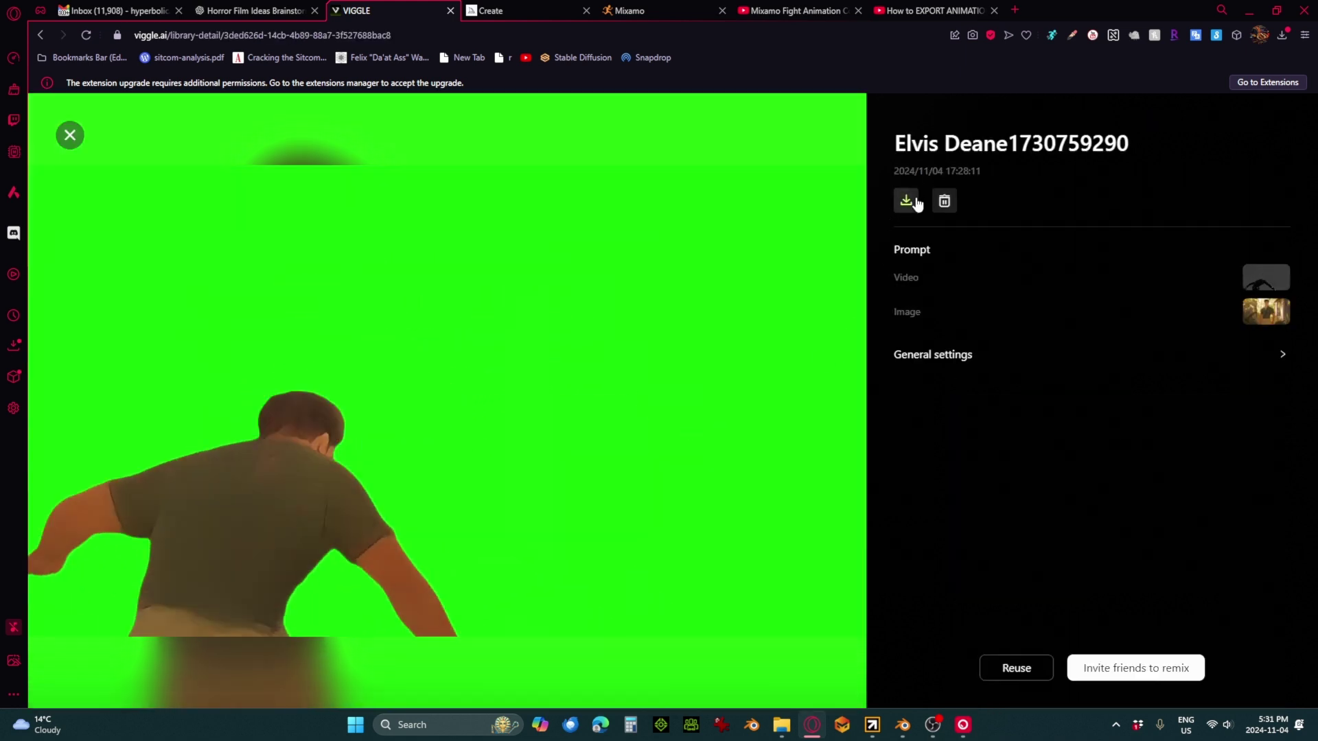
click(916, 199)
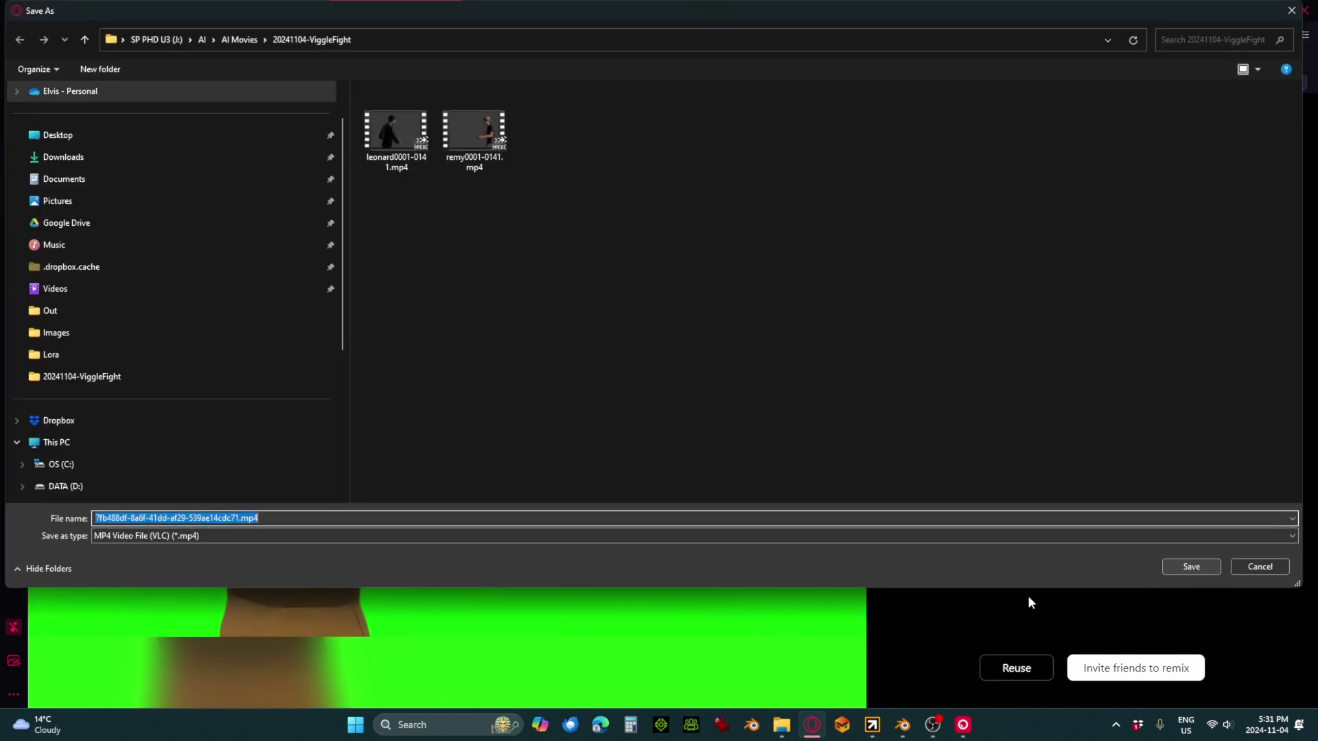
click(1213, 567)
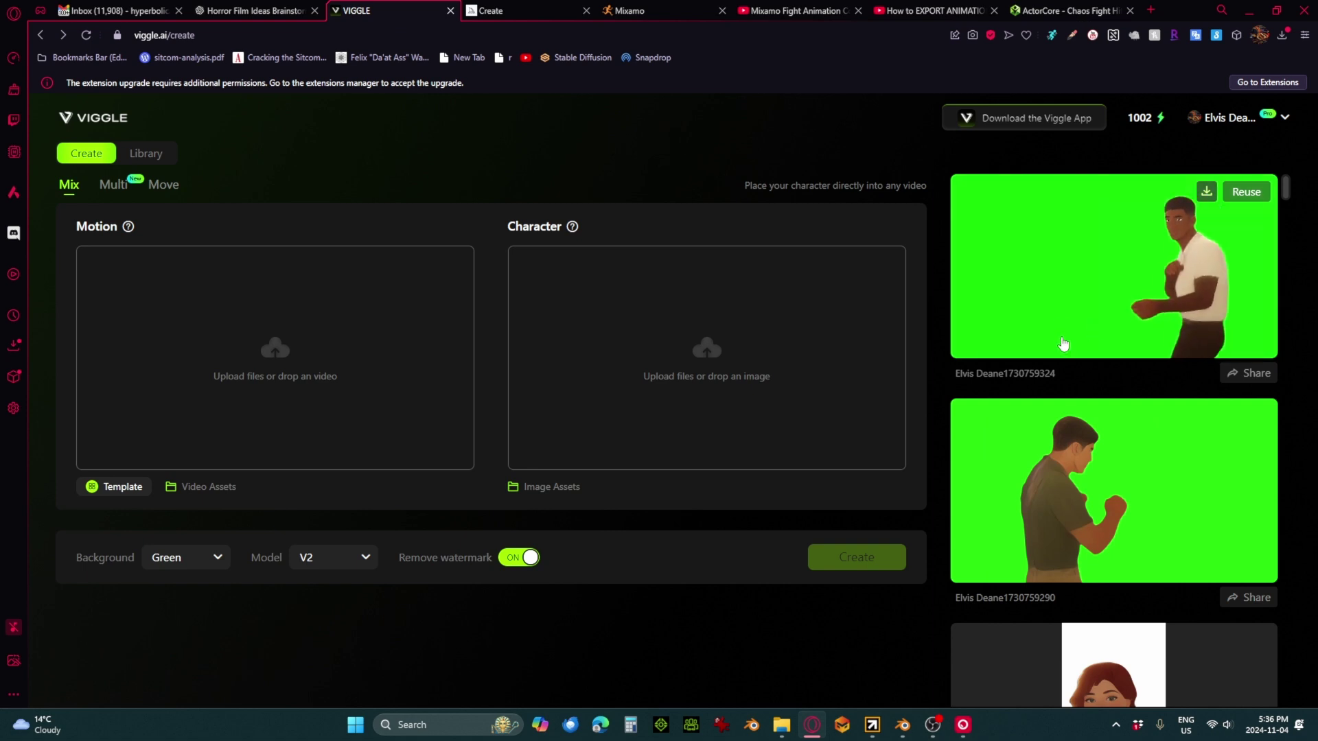
Preview the generated white-shirt fighter video and download it as an MP4 to the 20241104-ViggleFight folder
click(1069, 299)
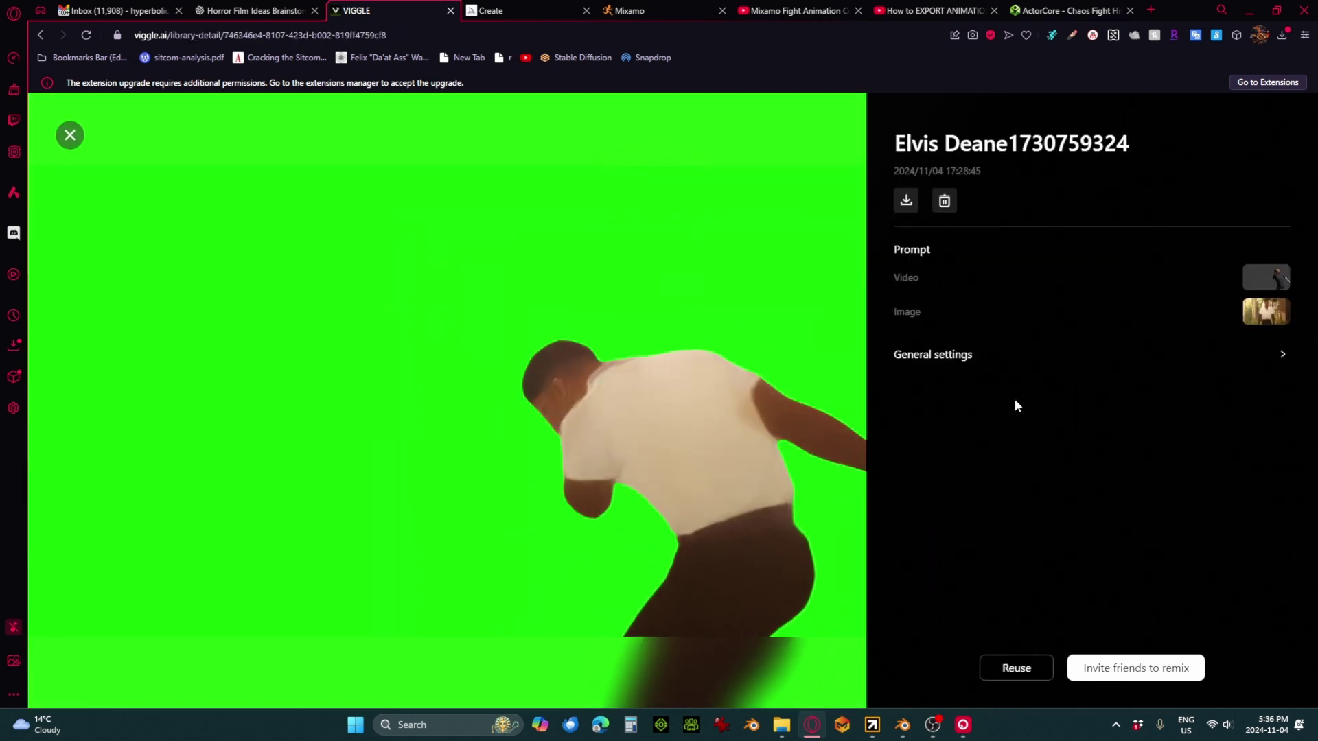
click(70, 135)
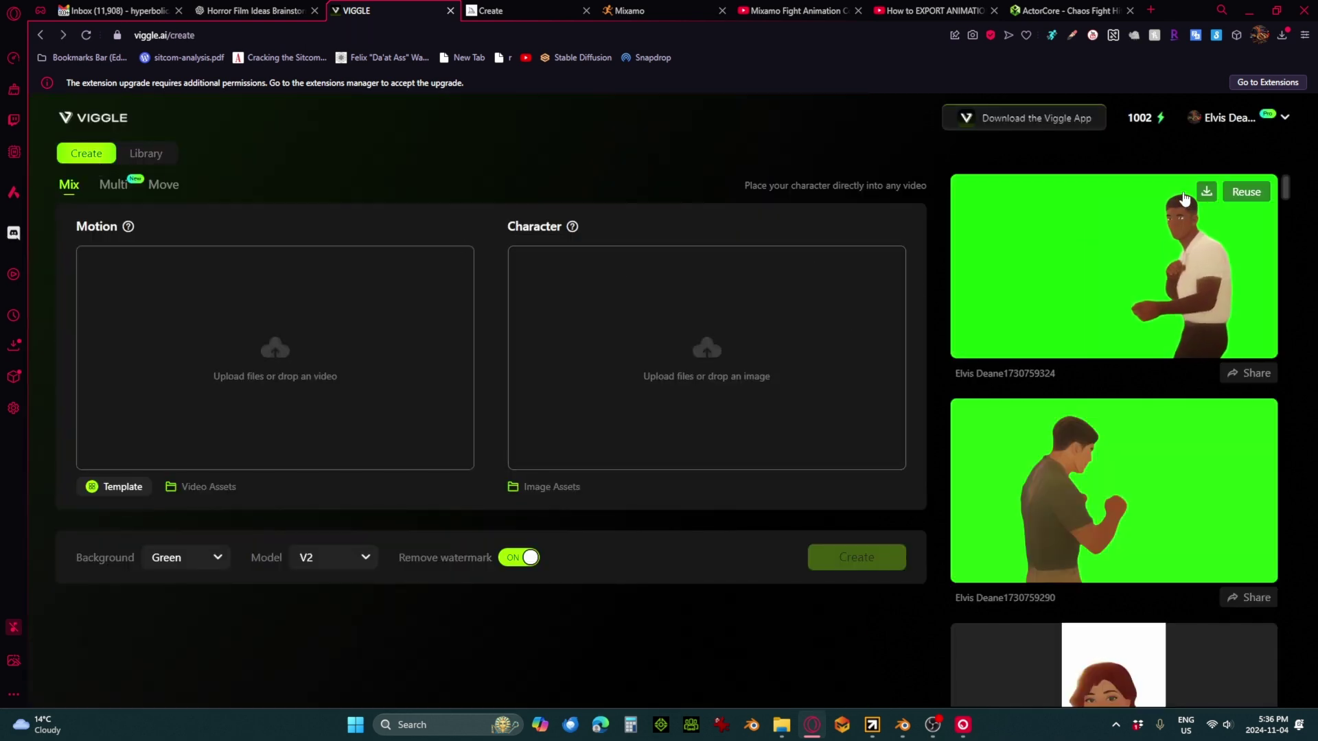
click(1207, 192)
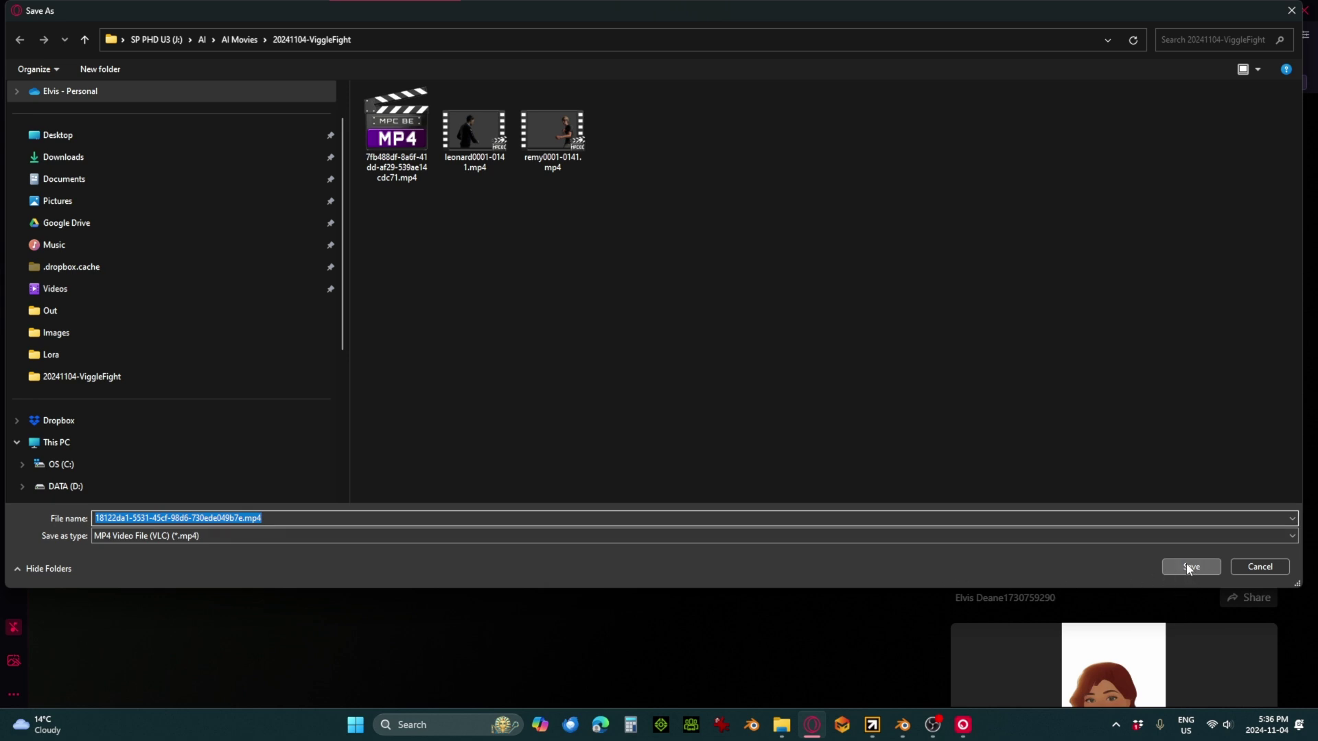
key(Return)
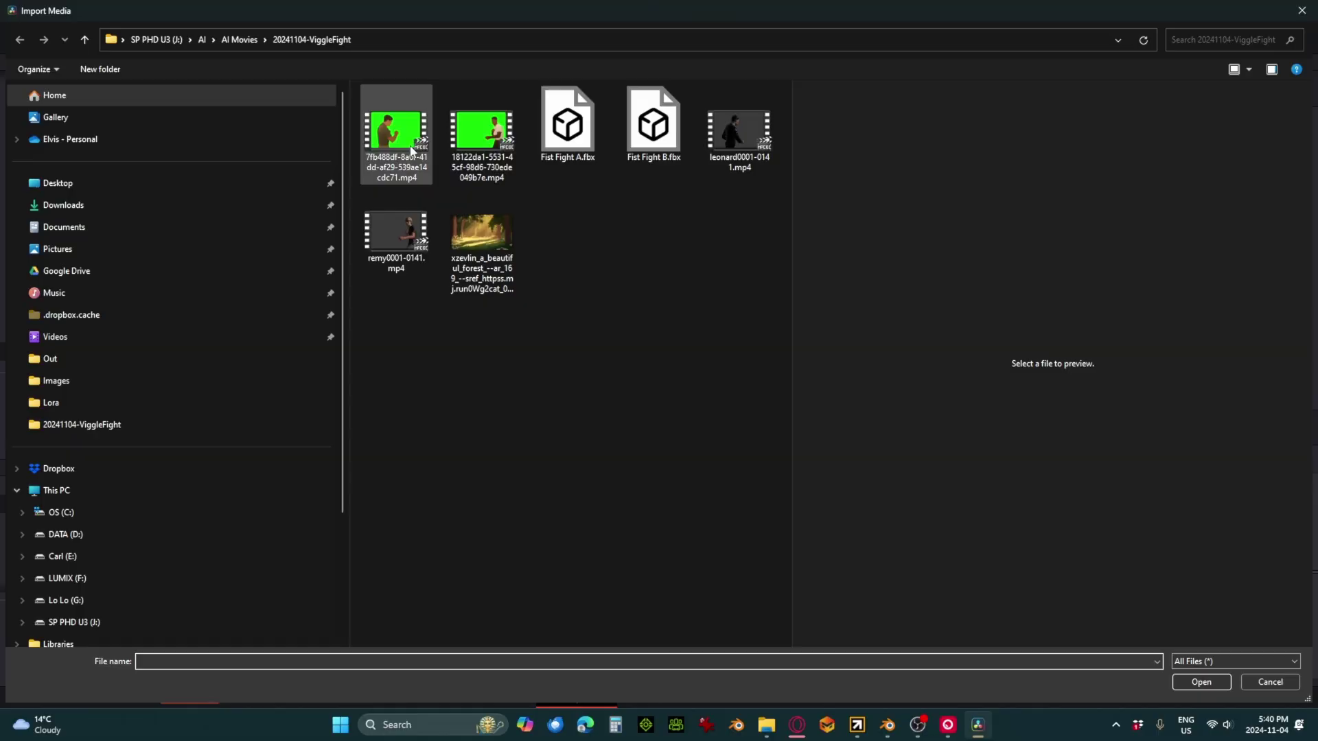
In DaVinci Resolve, import both green-screen fighter videos and the forest background image from the 20241104-ViggleFight folder
click(398, 148)
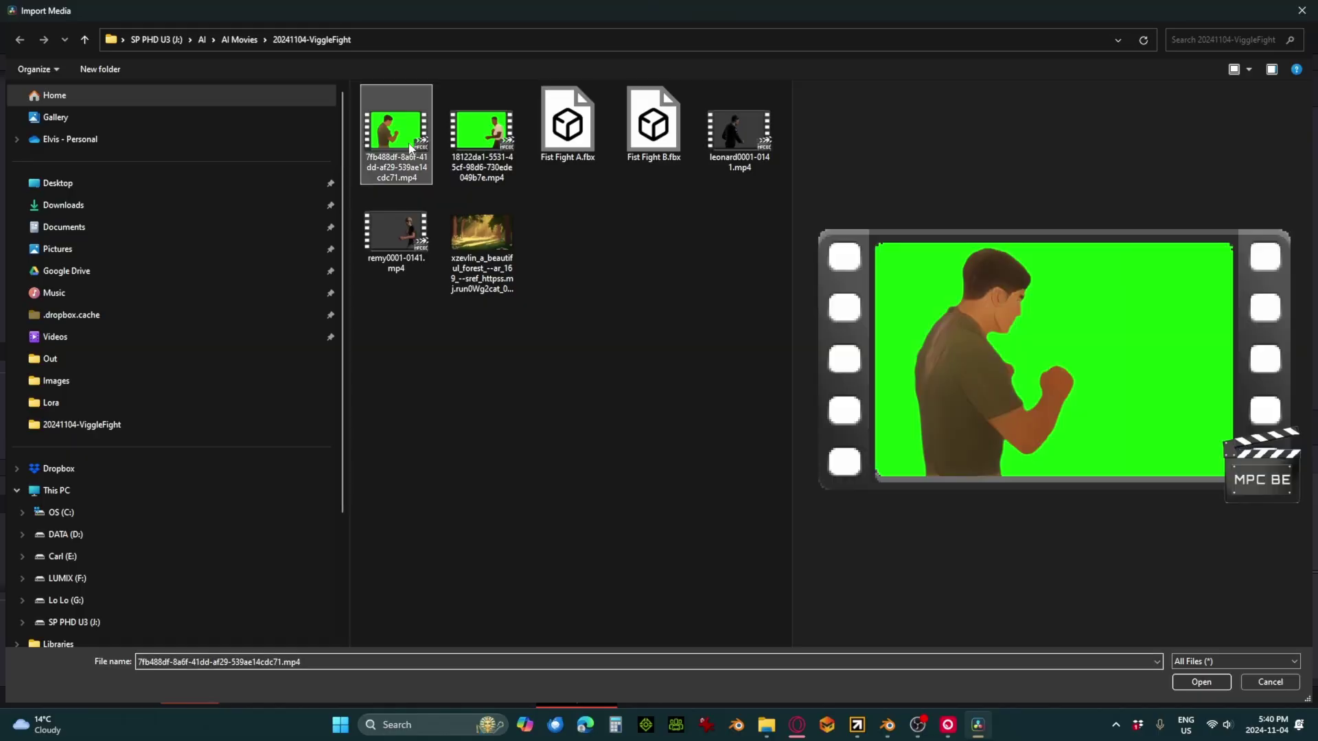
ctrl+click(472, 141)
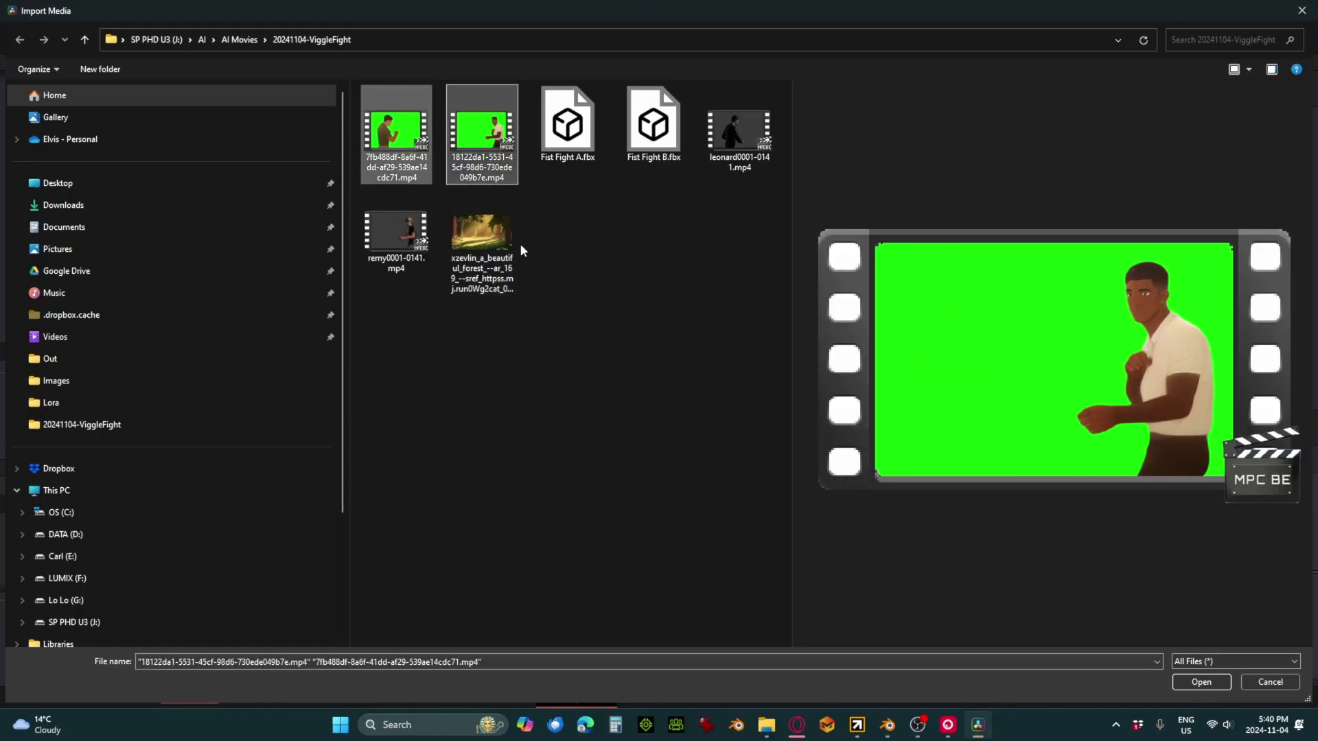
ctrl+click(490, 234)
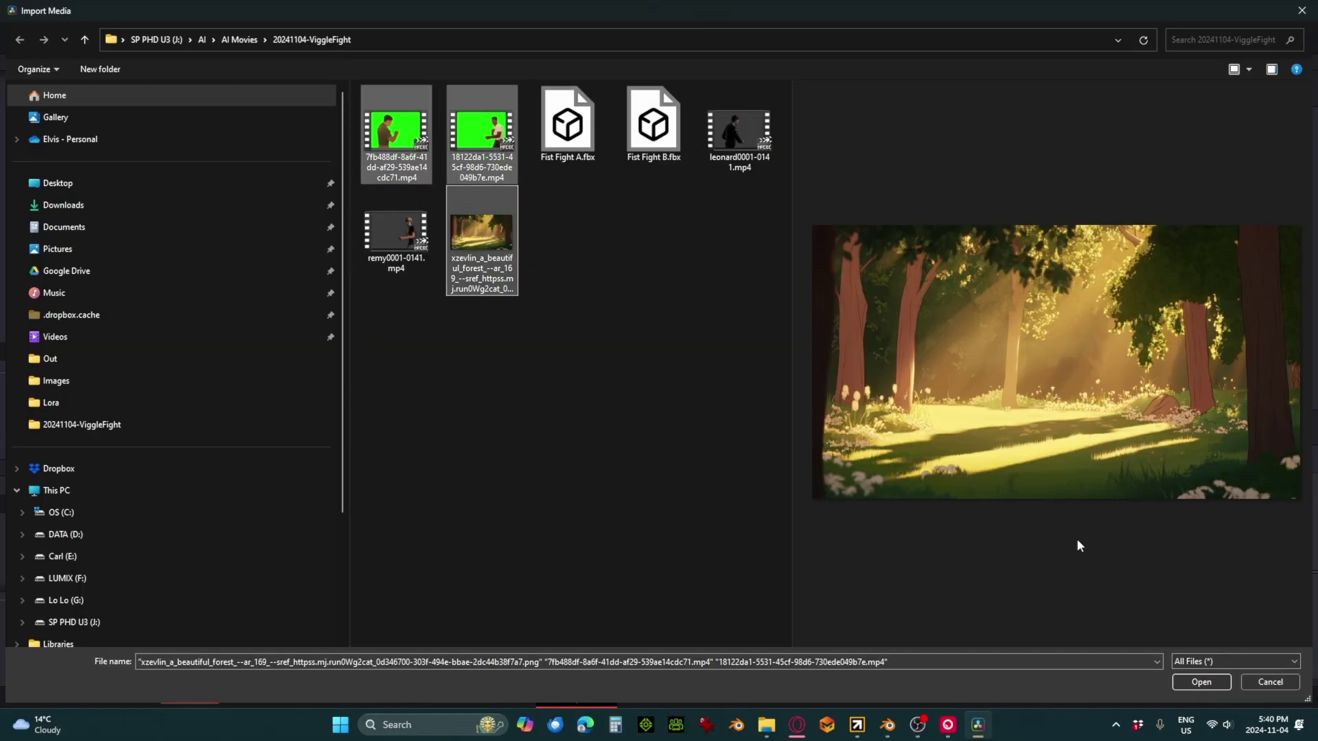
click(1201, 682)
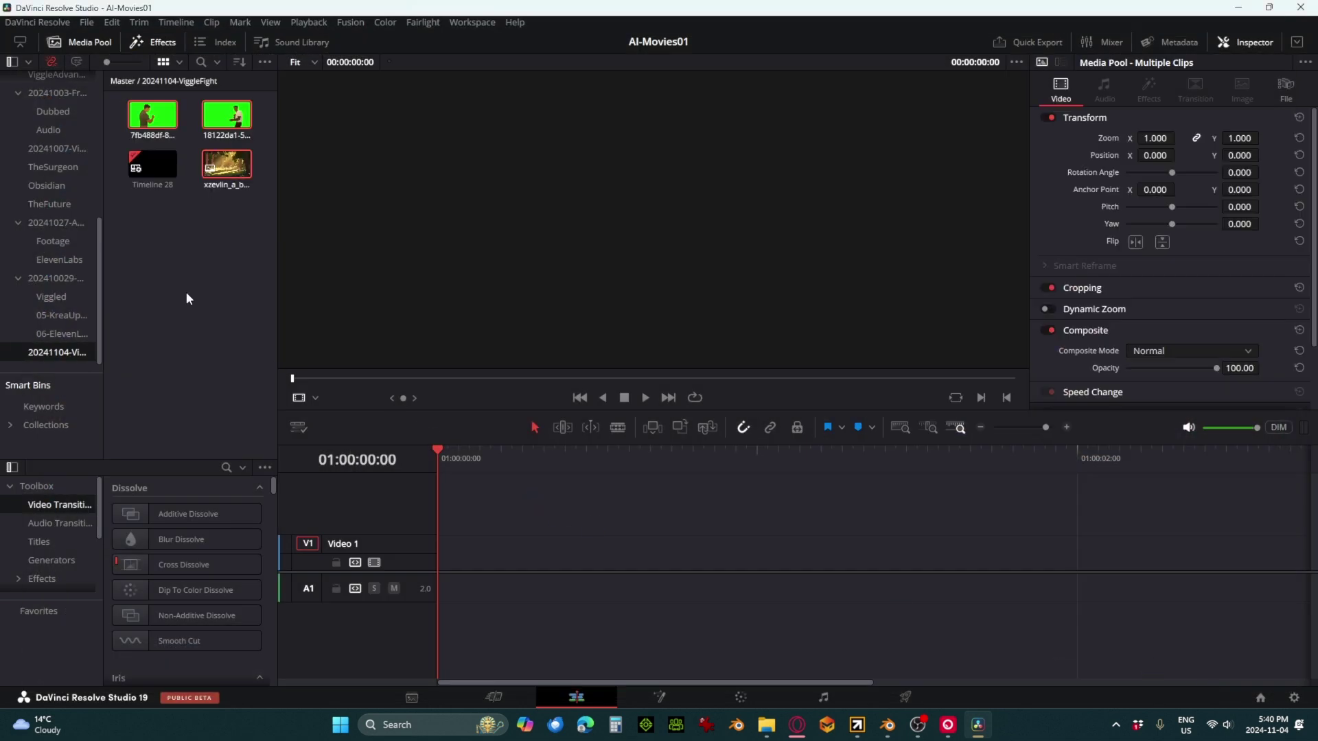
Place the forest image on Video 1 and the white-shirt fighter clip above it on Video 2, both at the timeline start
drag(362, 432, 443, 542)
drag(471, 450, 472, 354)
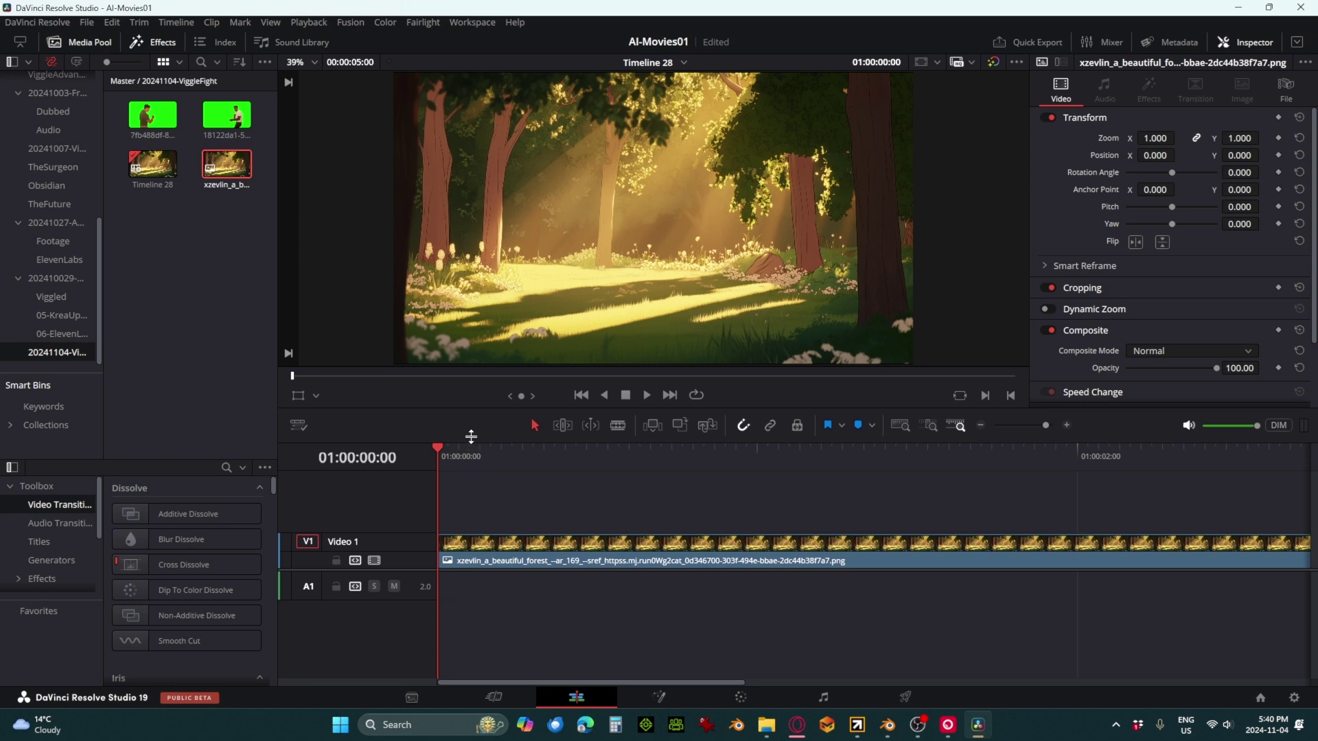
click(224, 371)
click(232, 127)
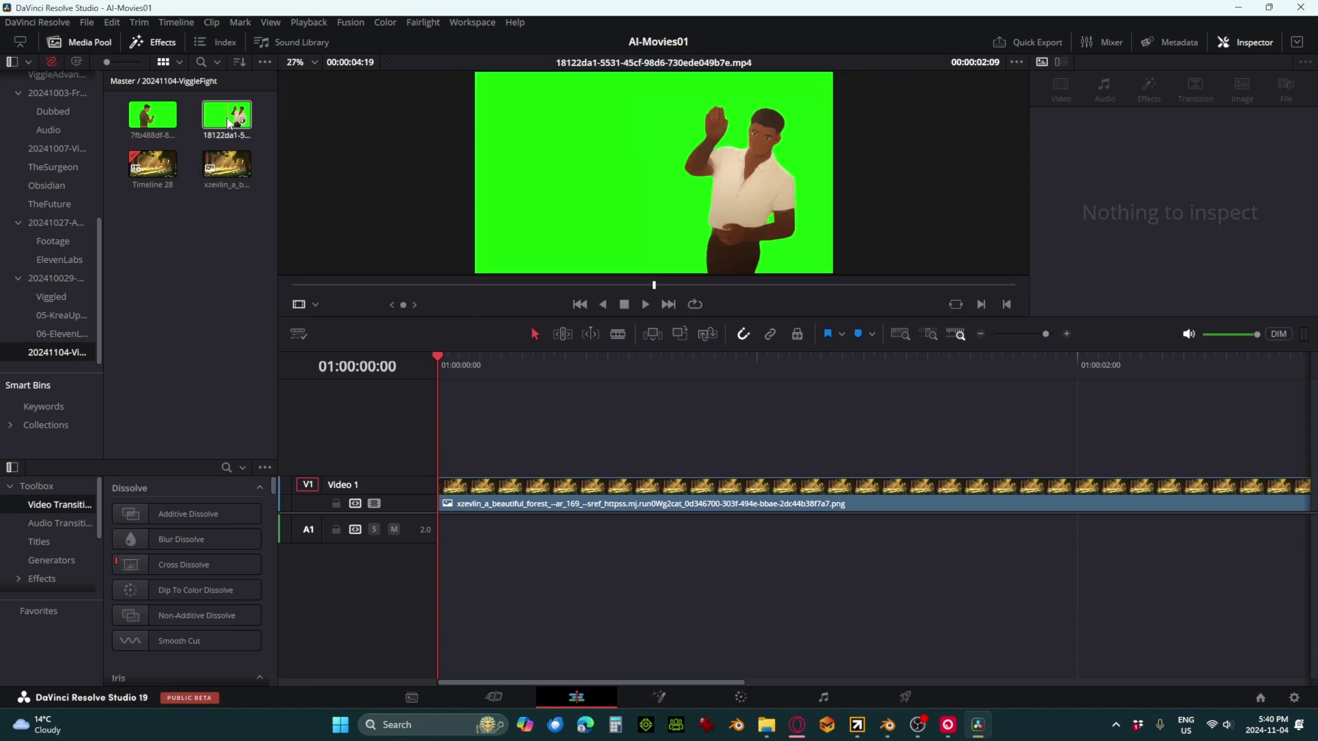
drag(218, 119, 447, 461)
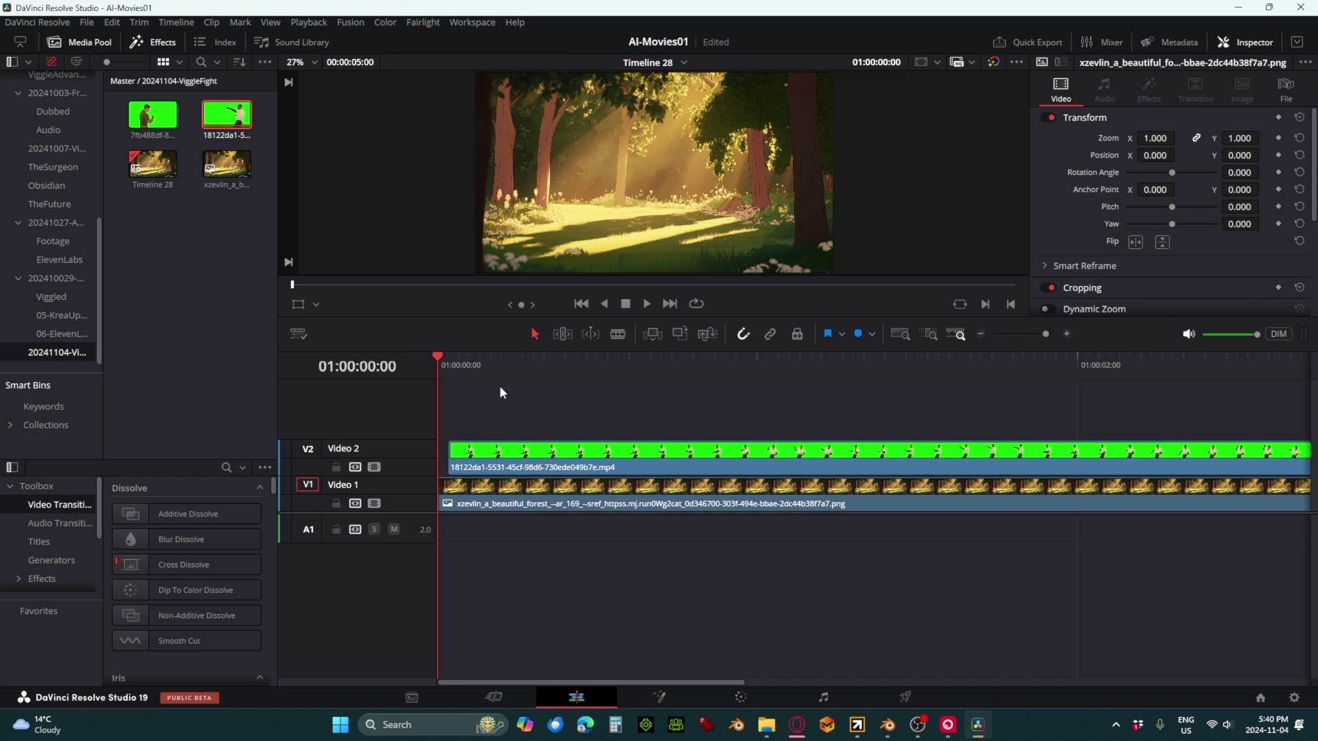
drag(481, 361, 582, 373)
scroll(563, 586, down, 3)
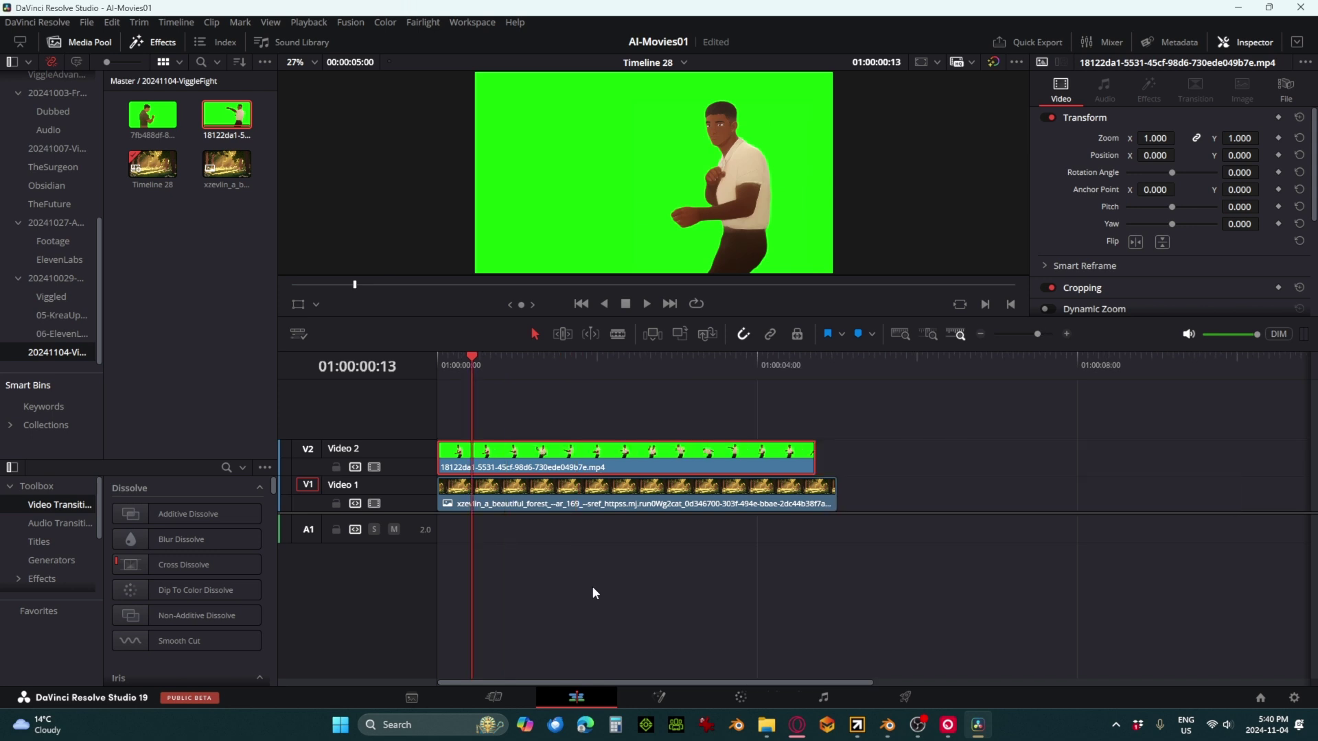
Trim the forest image to the end of the fighter clip, and add the green-shirt fighter clip on Video 3 at the timeline start
drag(831, 493, 815, 493)
click(209, 201)
drag(152, 115, 443, 420)
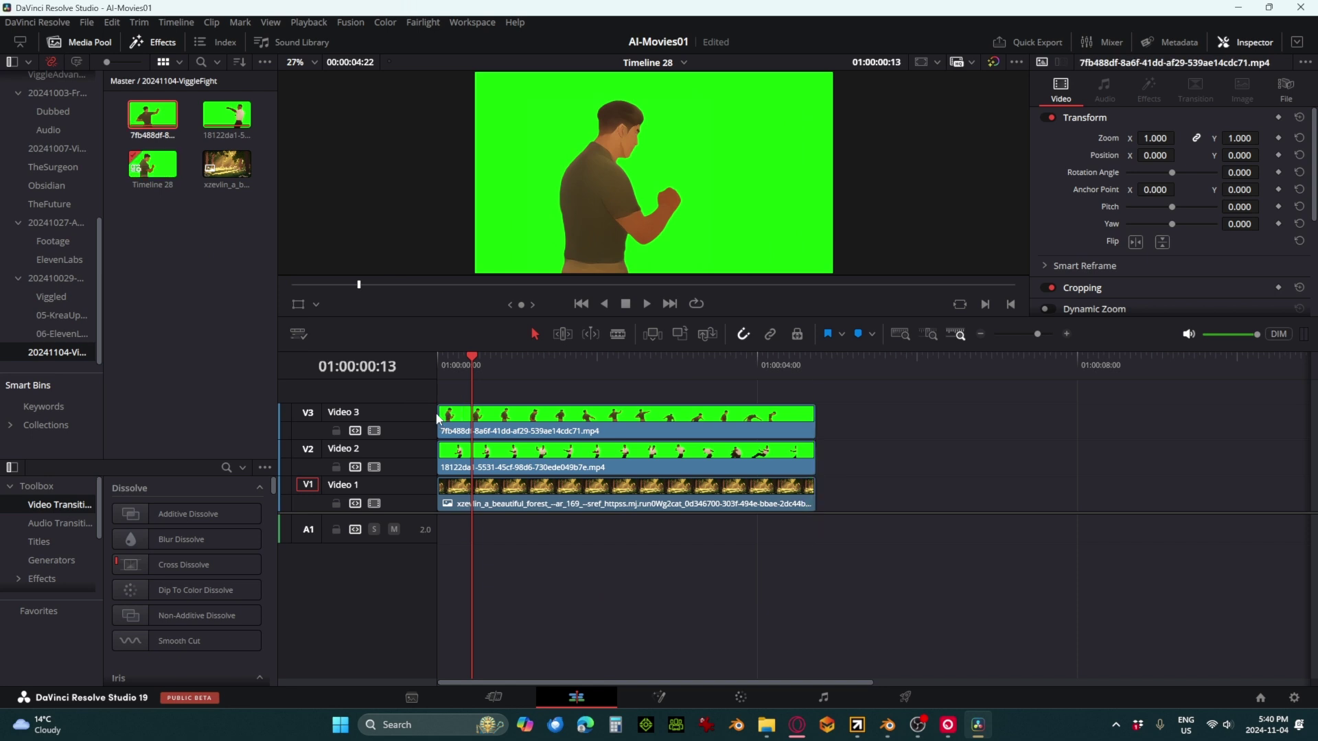
Search the effects for "key" and apply the 3D Keyer to the green-shirt fighter clip on Video 3
mouse_move(476, 361)
mouse_down()
mouse_move(438, 361)
mouse_move(507, 363)
mouse_move(495, 364)
mouse_up()
click(226, 468)
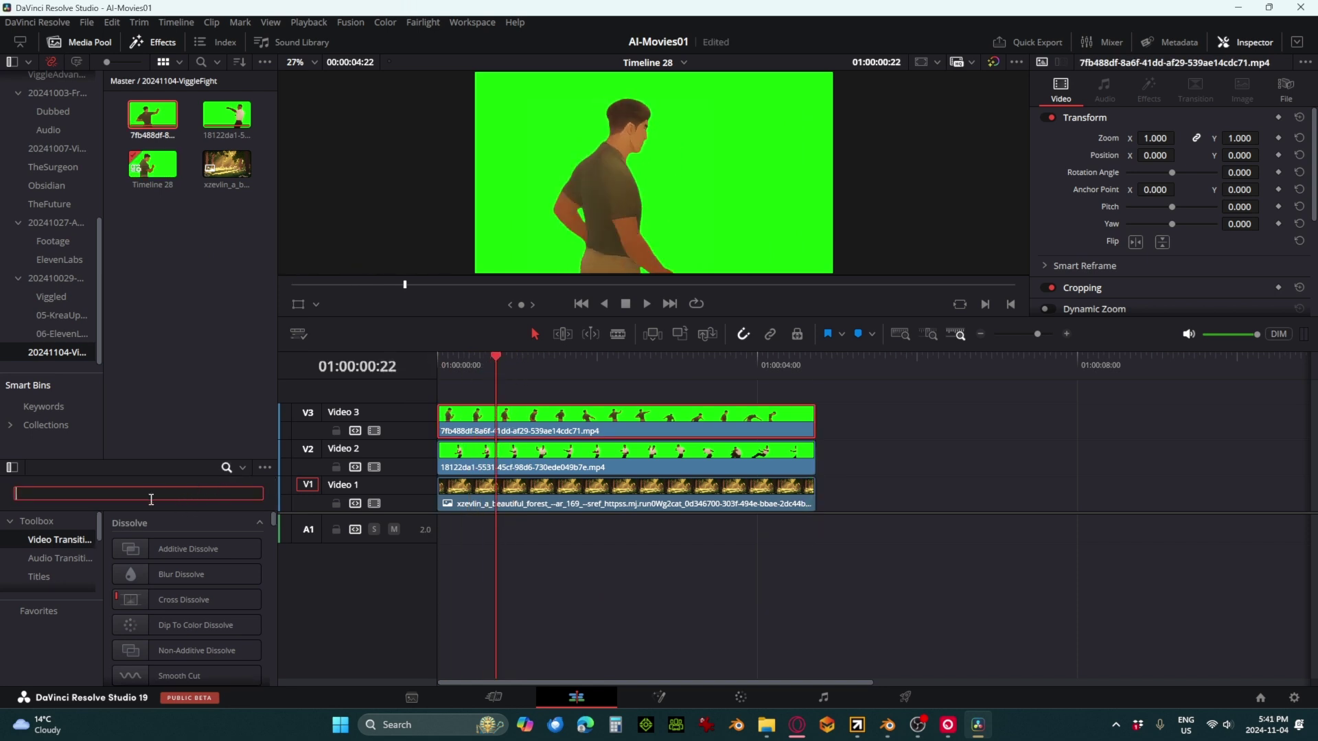
text(key)
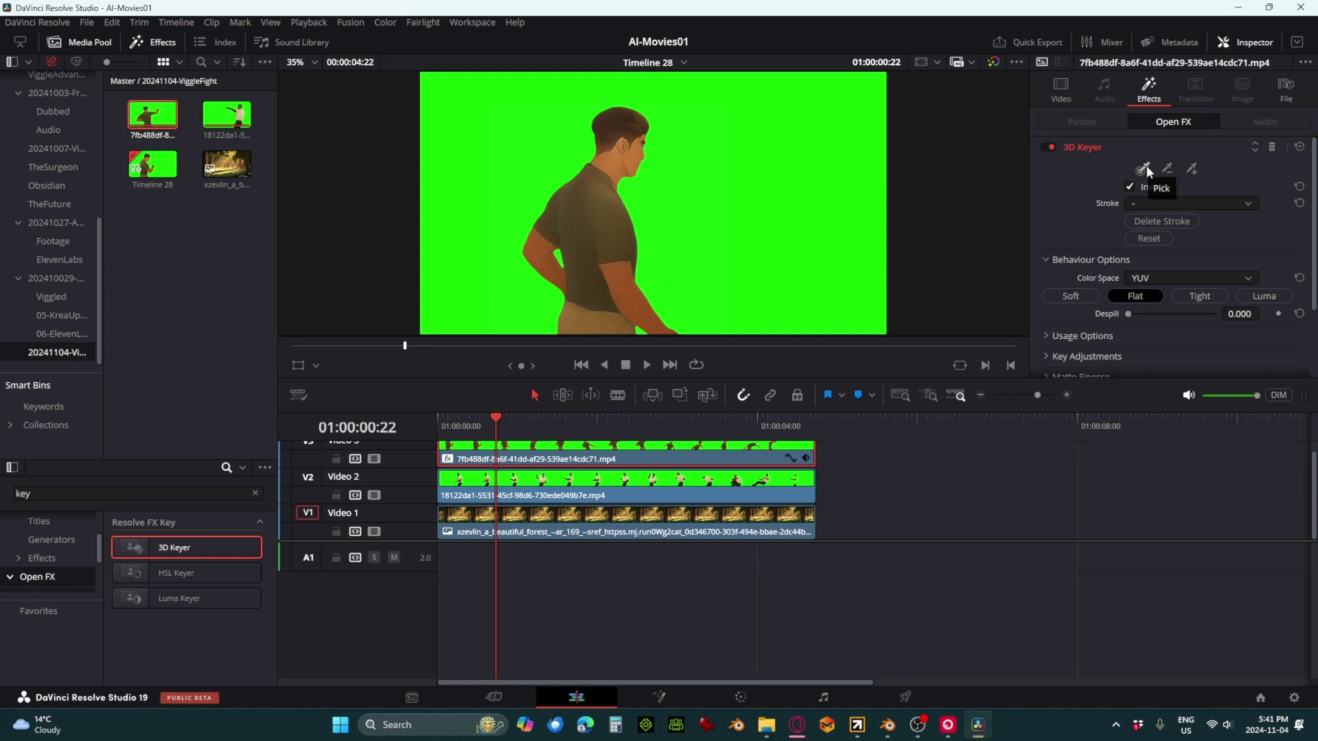
Turn on the Open FX Overlay and sample the green background of the Video 3 clip with 3D Keyer pick strokes
click(316, 366)
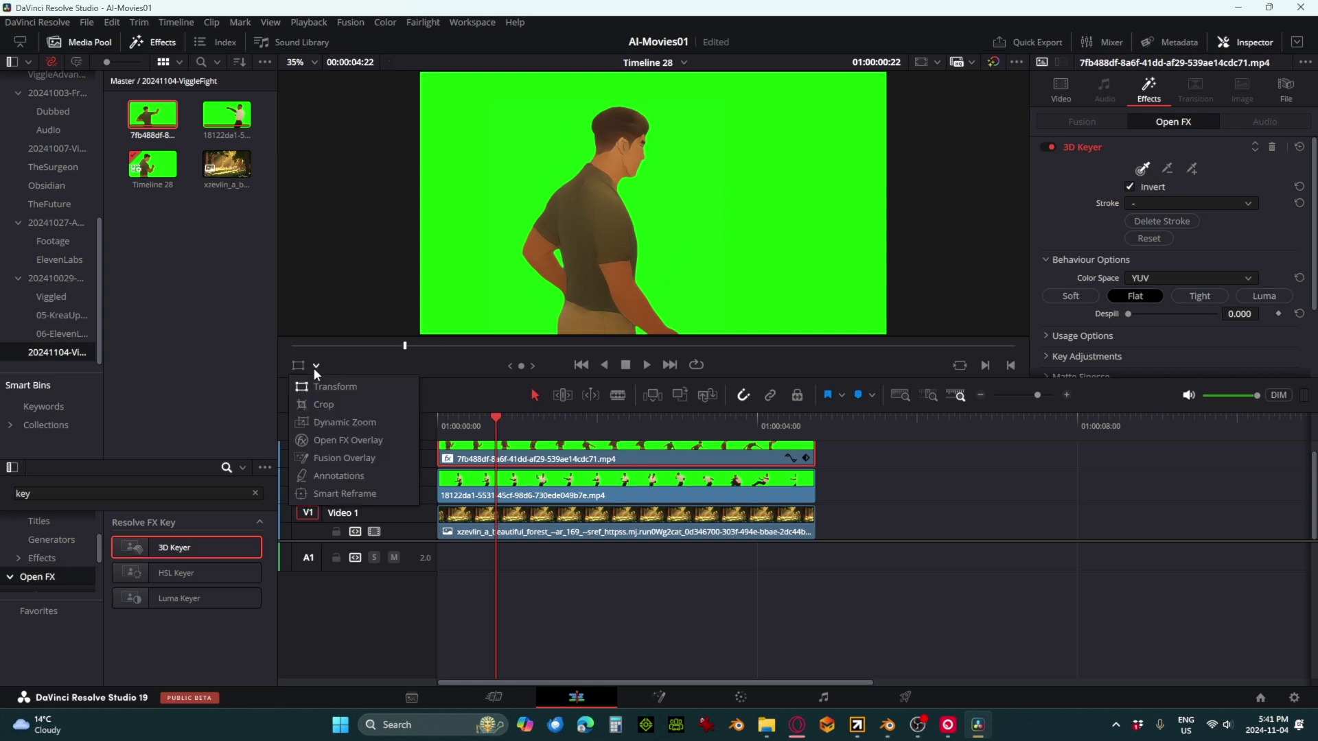
click(340, 440)
click(1144, 168)
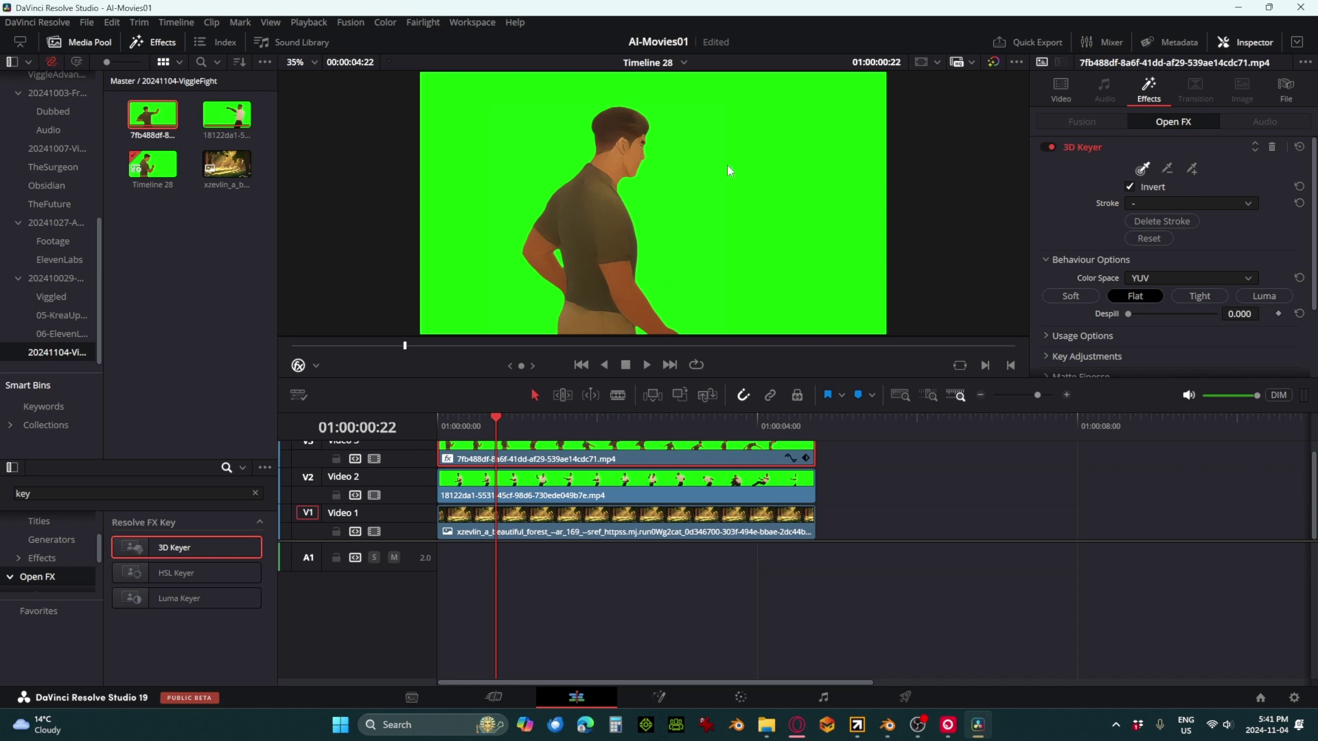
drag(756, 134, 739, 204)
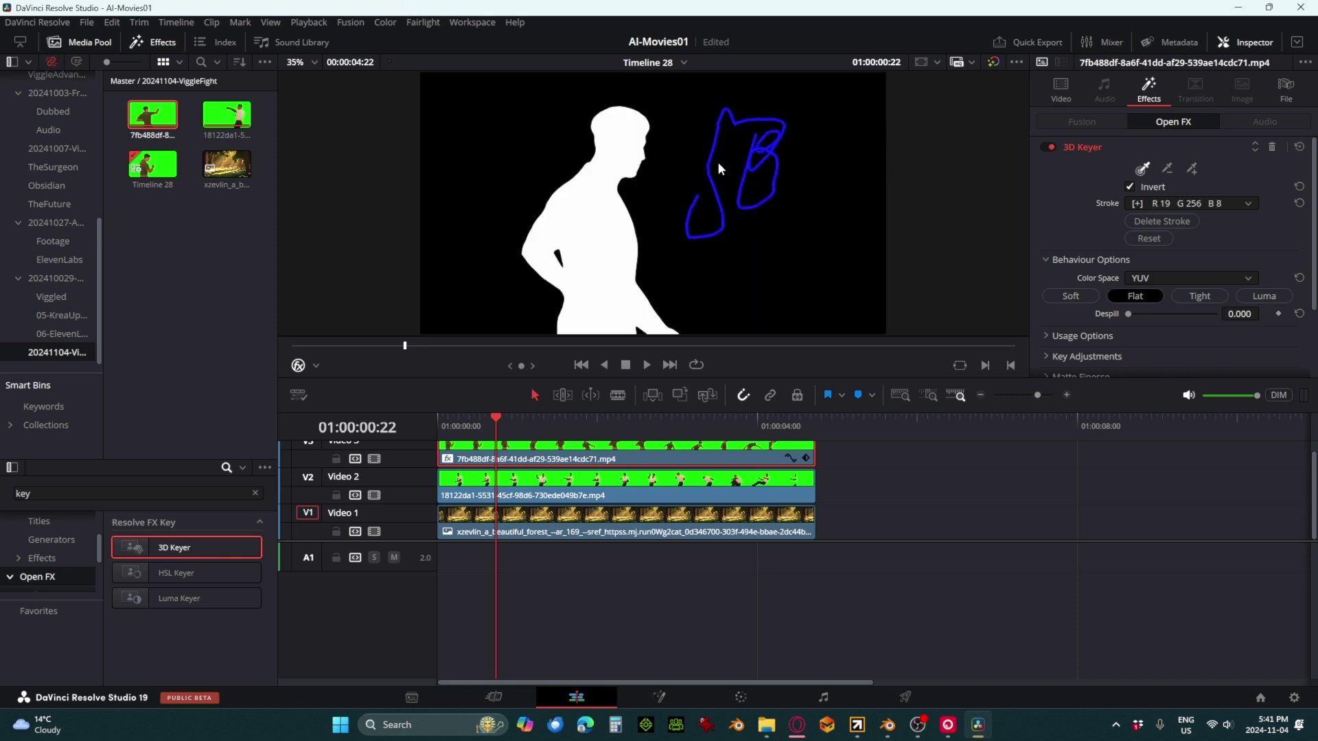
drag(586, 84, 512, 182)
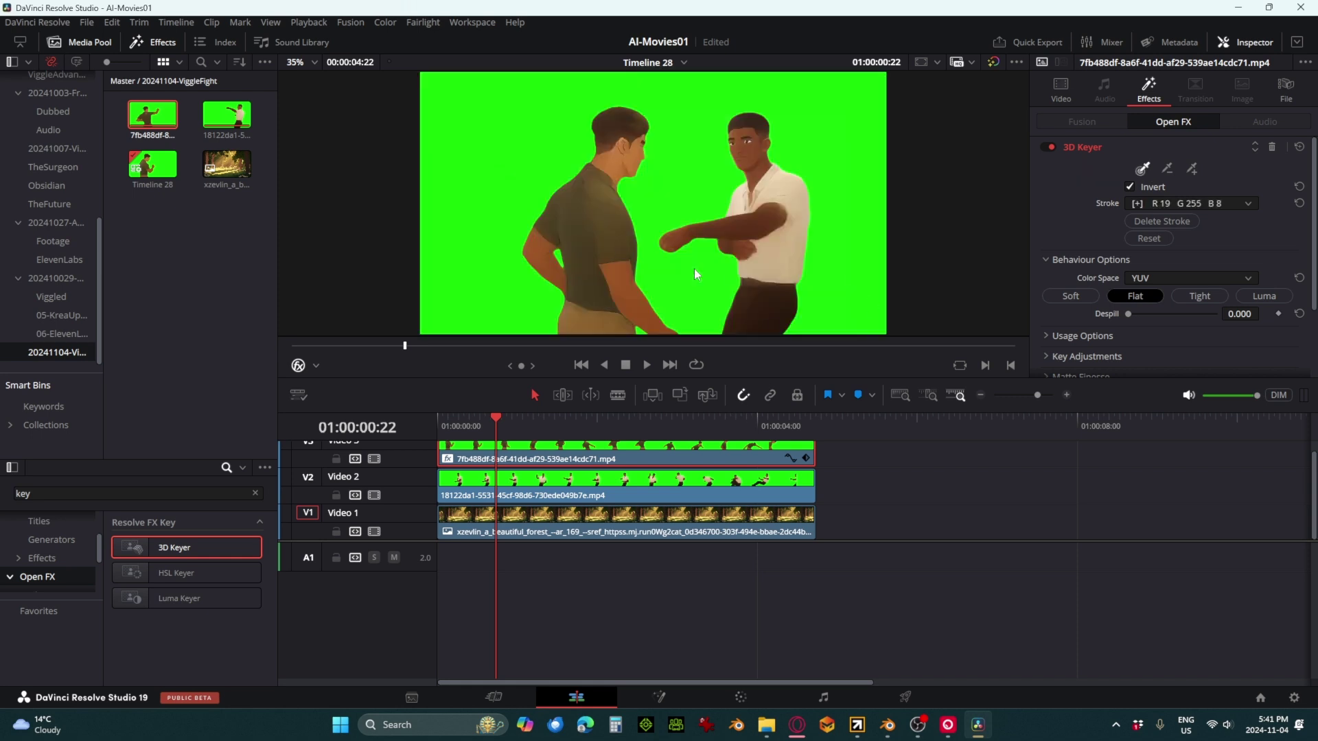
Apply the 3D Keyer to the white-shirt fighter clip on Video 2 and sample its green background at 01:00:02:11
drag(511, 423, 626, 422)
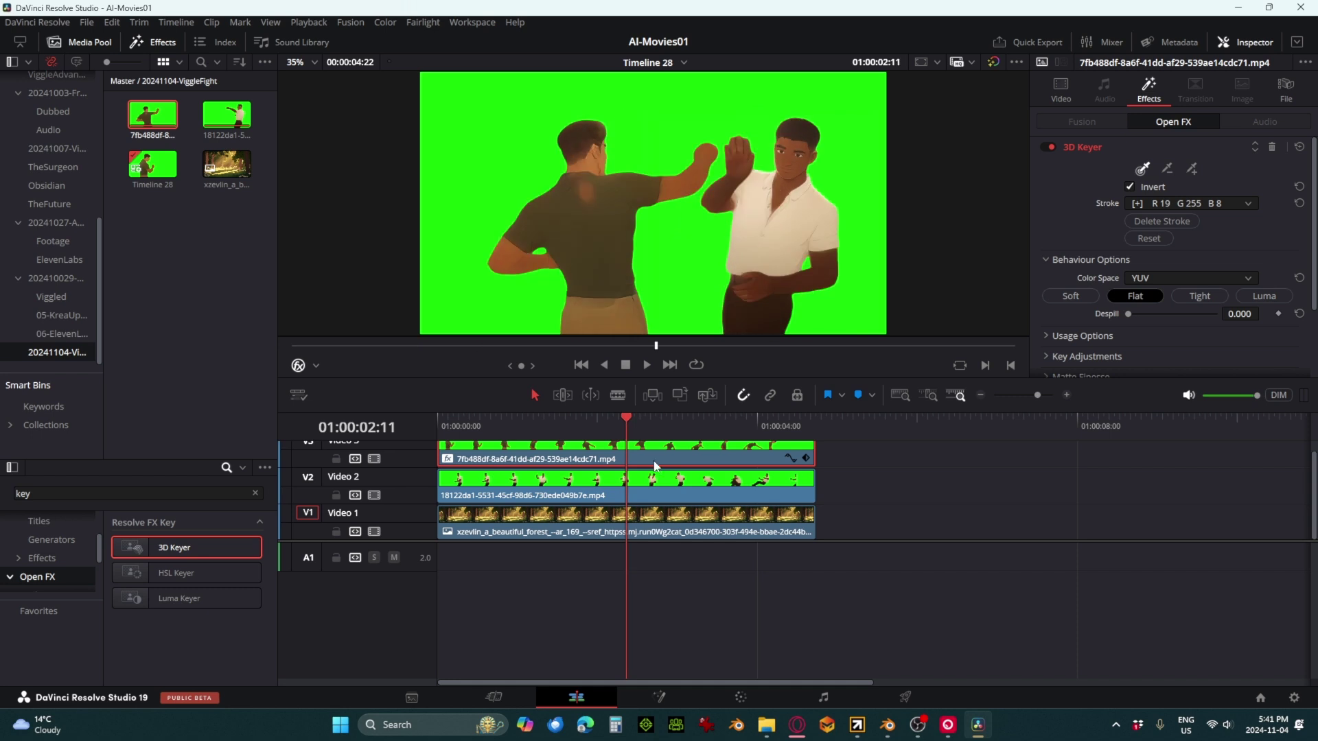
click(663, 482)
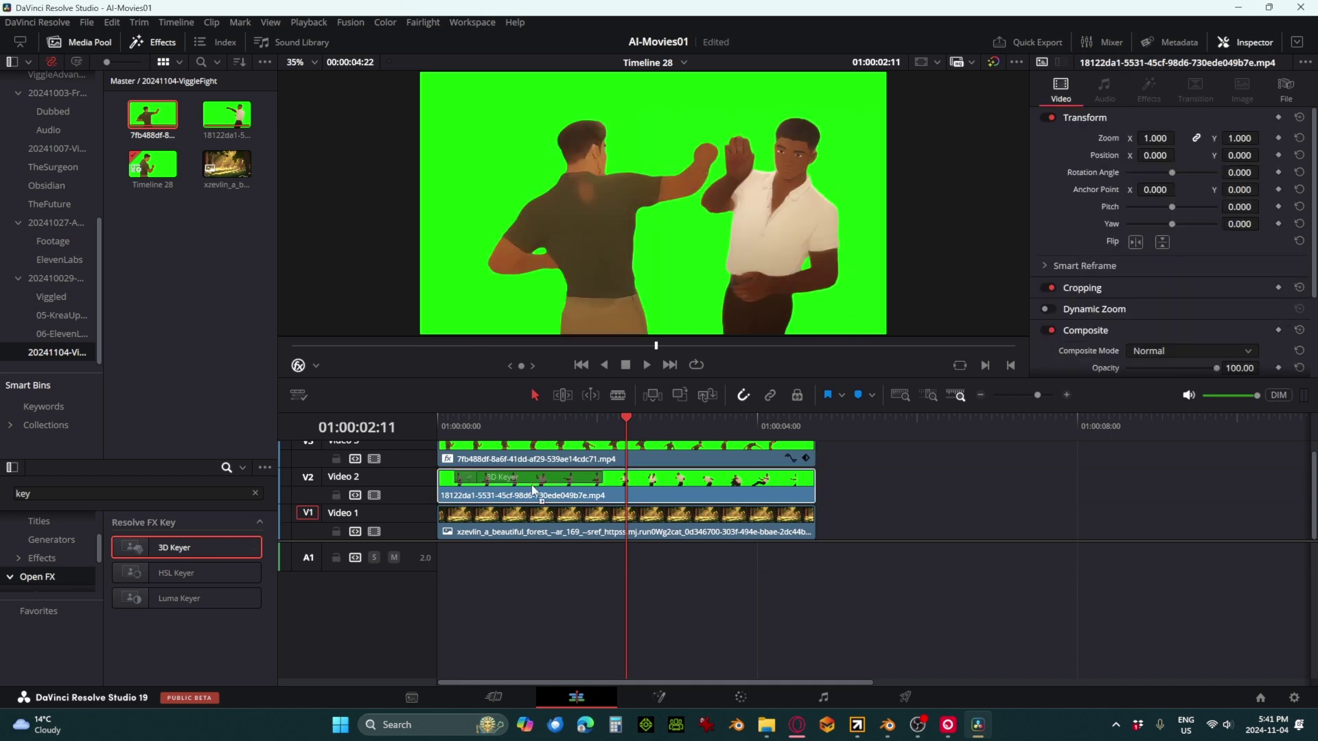
drag(176, 547, 539, 494)
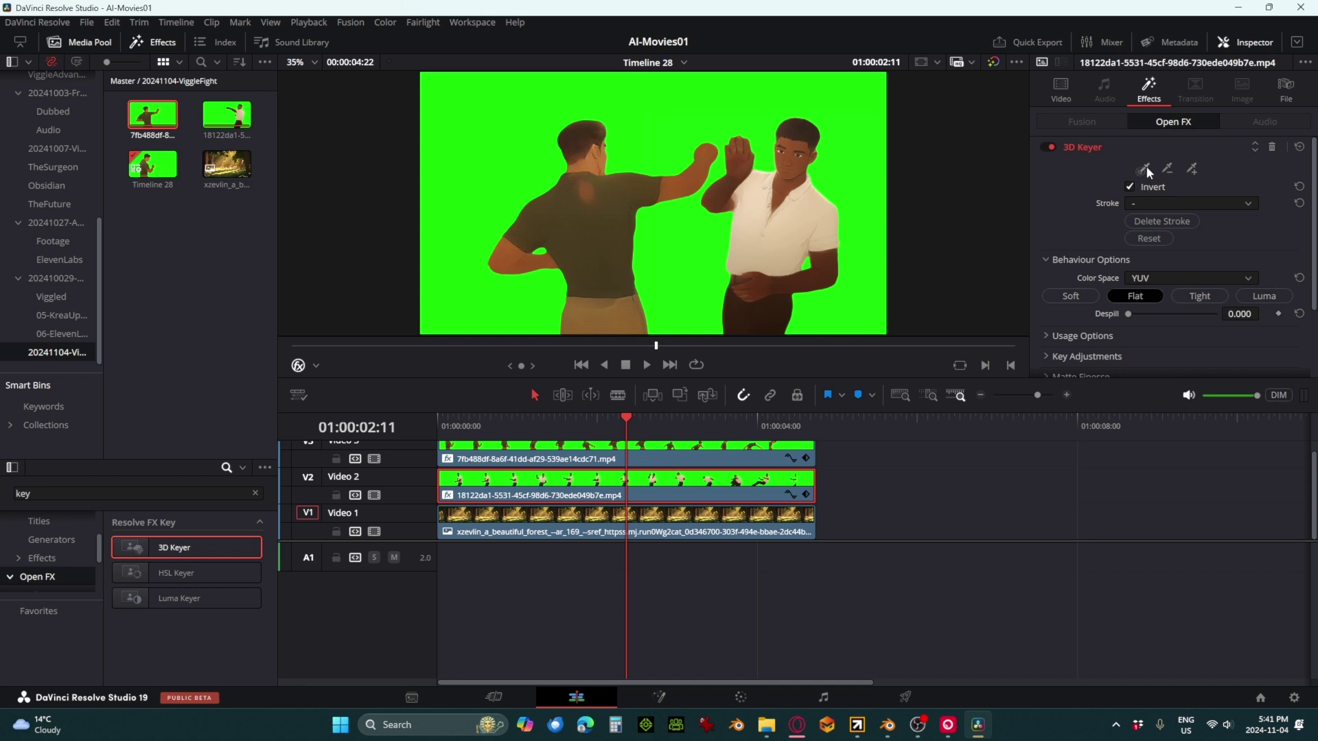
drag(863, 137, 765, 91)
mouse_move(631, 84)
mouse_down()
mouse_move(498, 105)
mouse_move(472, 147)
mouse_up()
Lower the In/Out Ratio in the 3D Keyer's Matte Finesse on the green-shirt fighter clip, with the playhead at 01:00:01:13
click(615, 454)
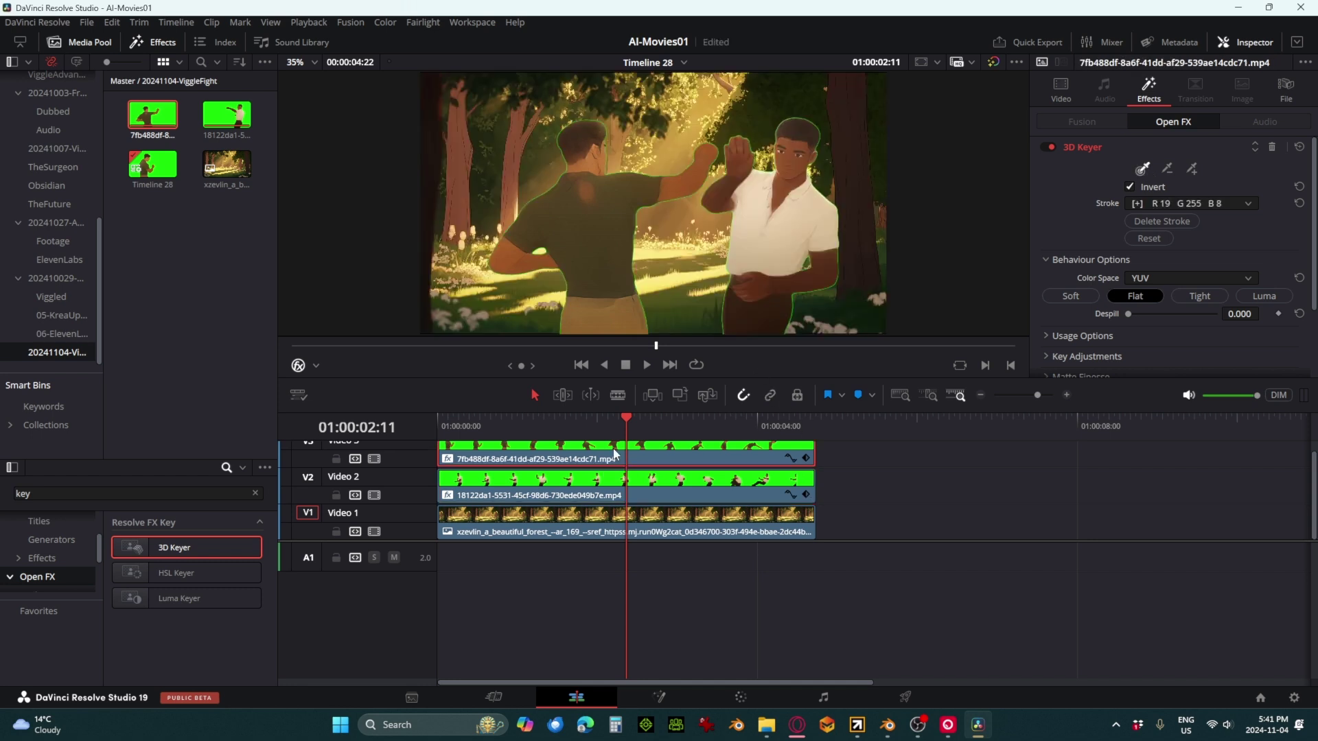
drag(631, 424, 553, 443)
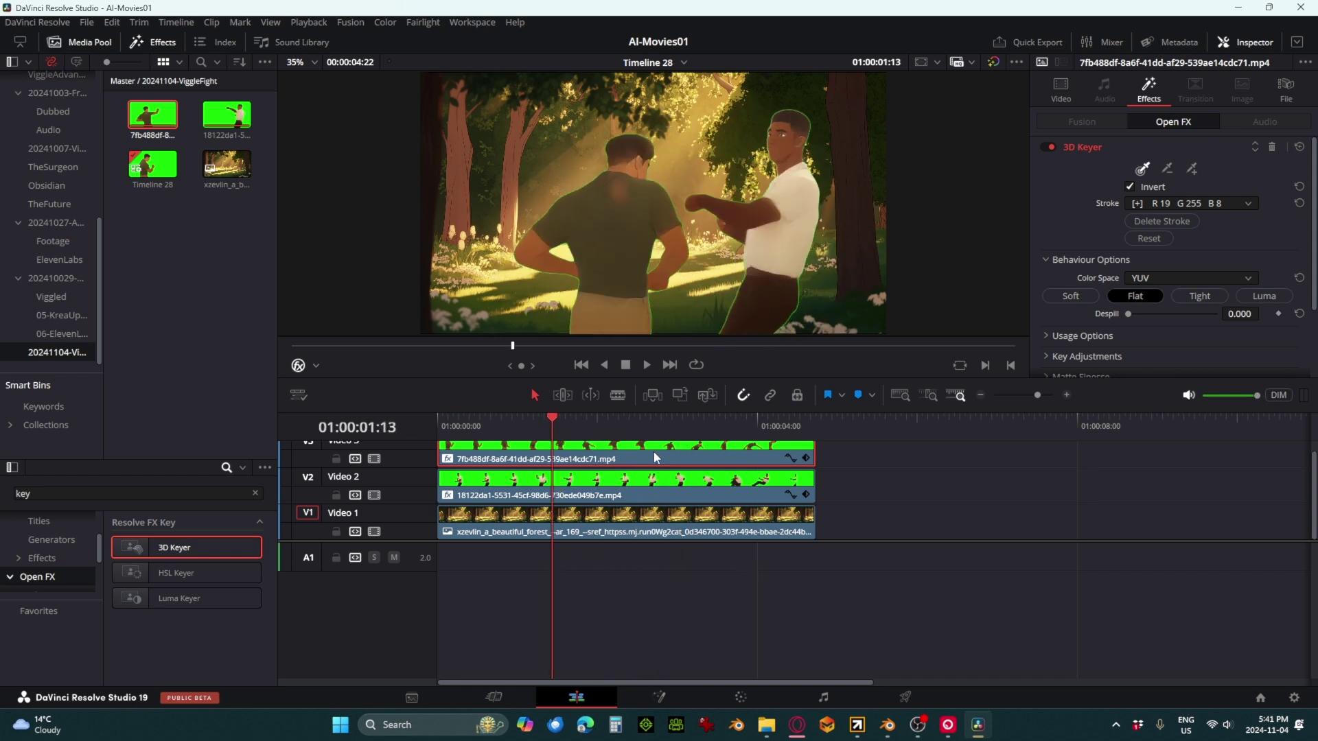
scroll(1123, 268, down, 2)
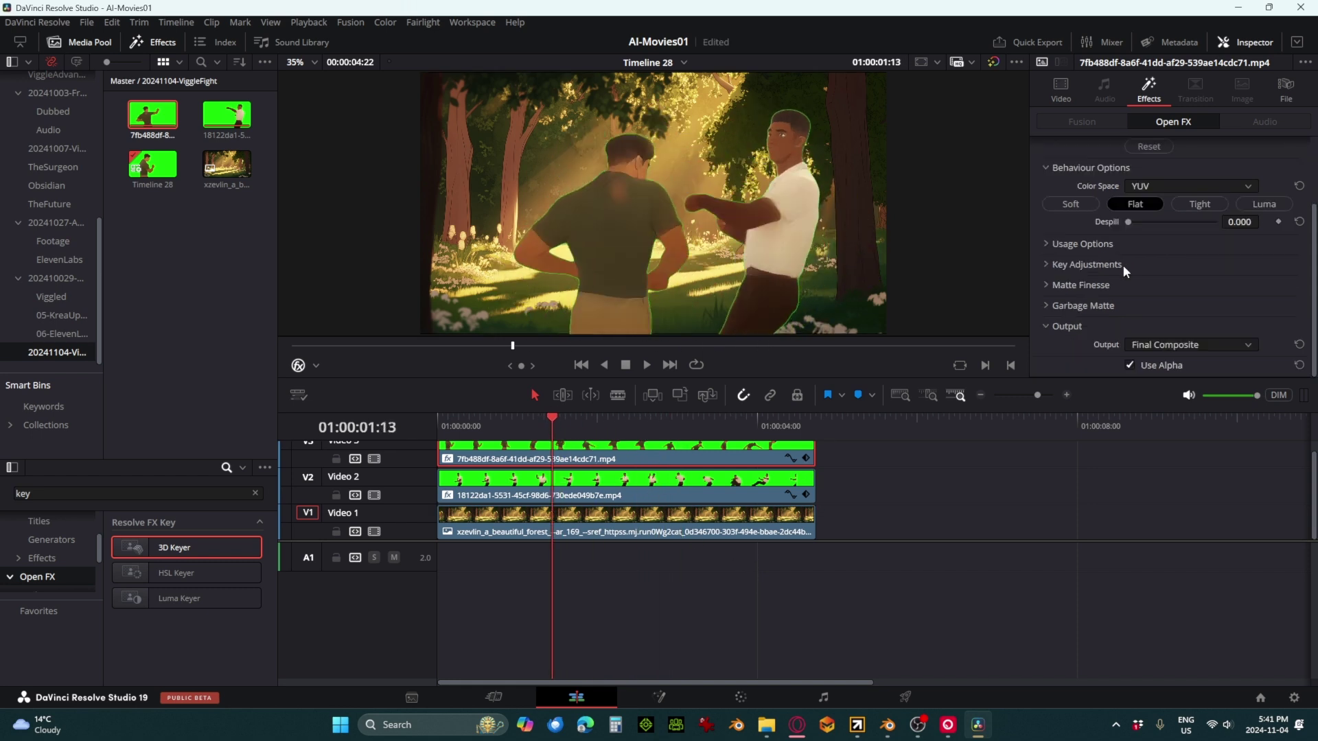
click(1047, 283)
scroll(1160, 281, down, 2)
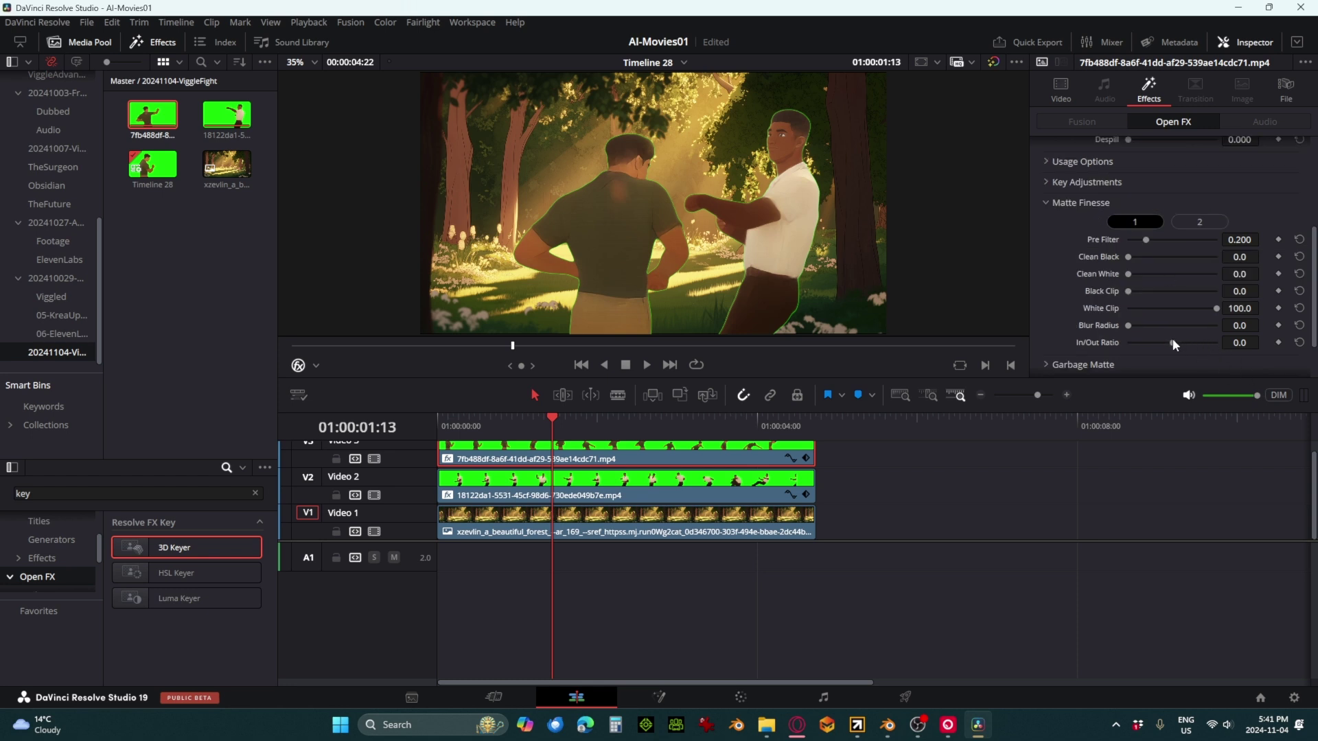
drag(1172, 339, 1133, 343)
In the Matte Finesse of the white-shirt fighter clip on Video 2, set In/Out Ratio to -100 and Blur Radius to 7.8
click(644, 492)
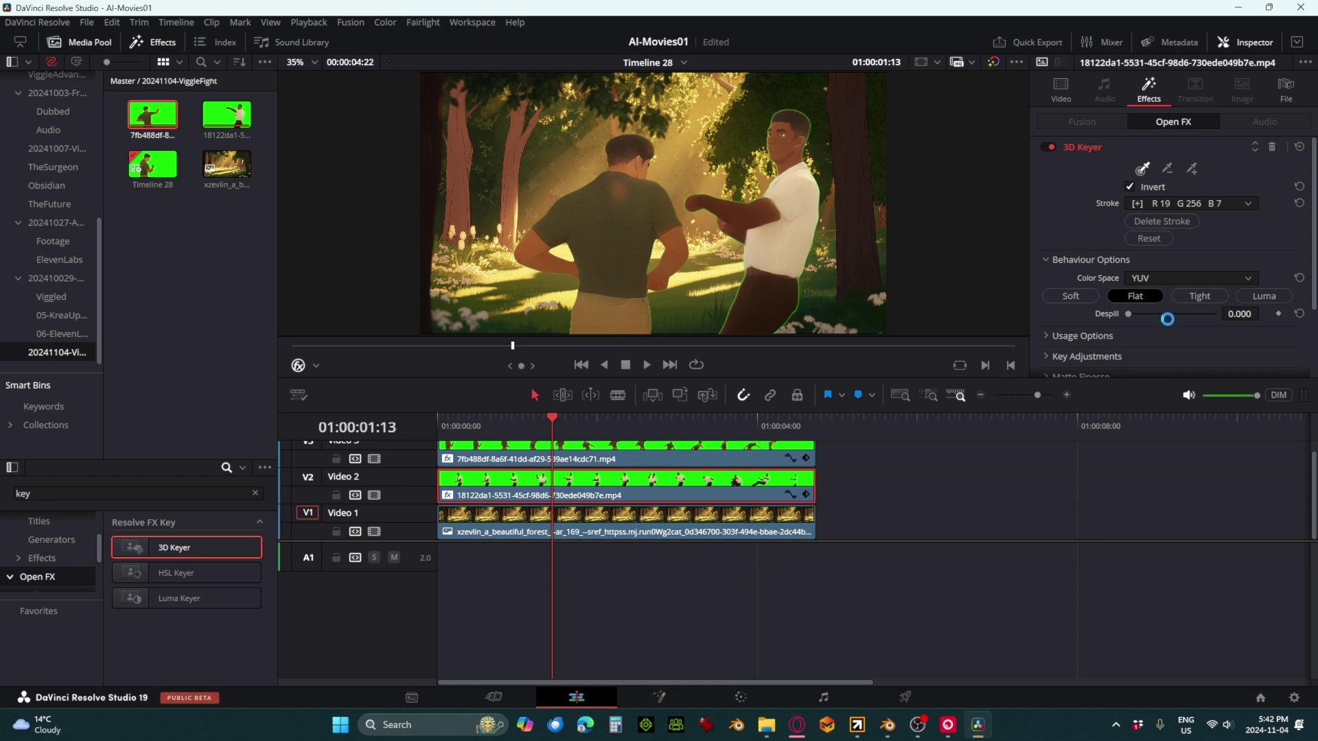
scroll(1168, 319, down, 3)
click(1046, 285)
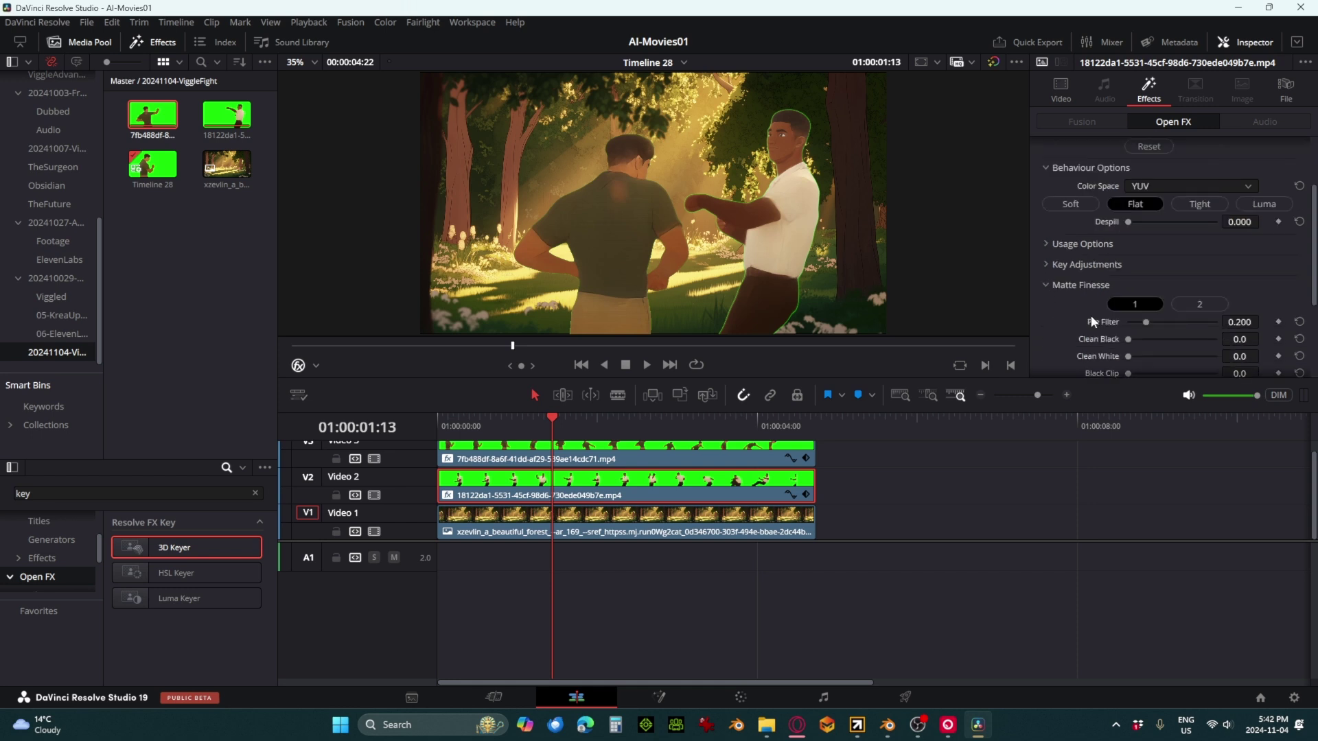
scroll(1155, 331, down, 4)
drag(1176, 307, 1041, 309)
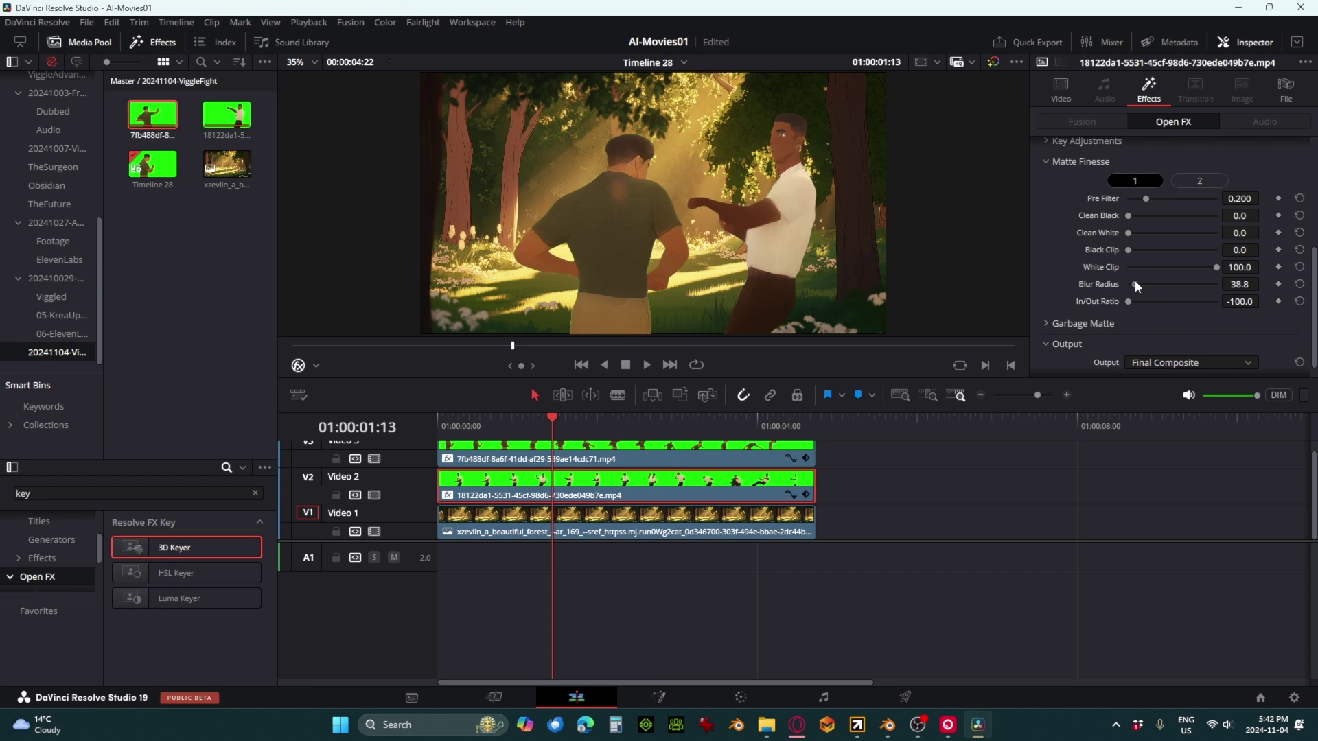
drag(1128, 283, 1131, 283)
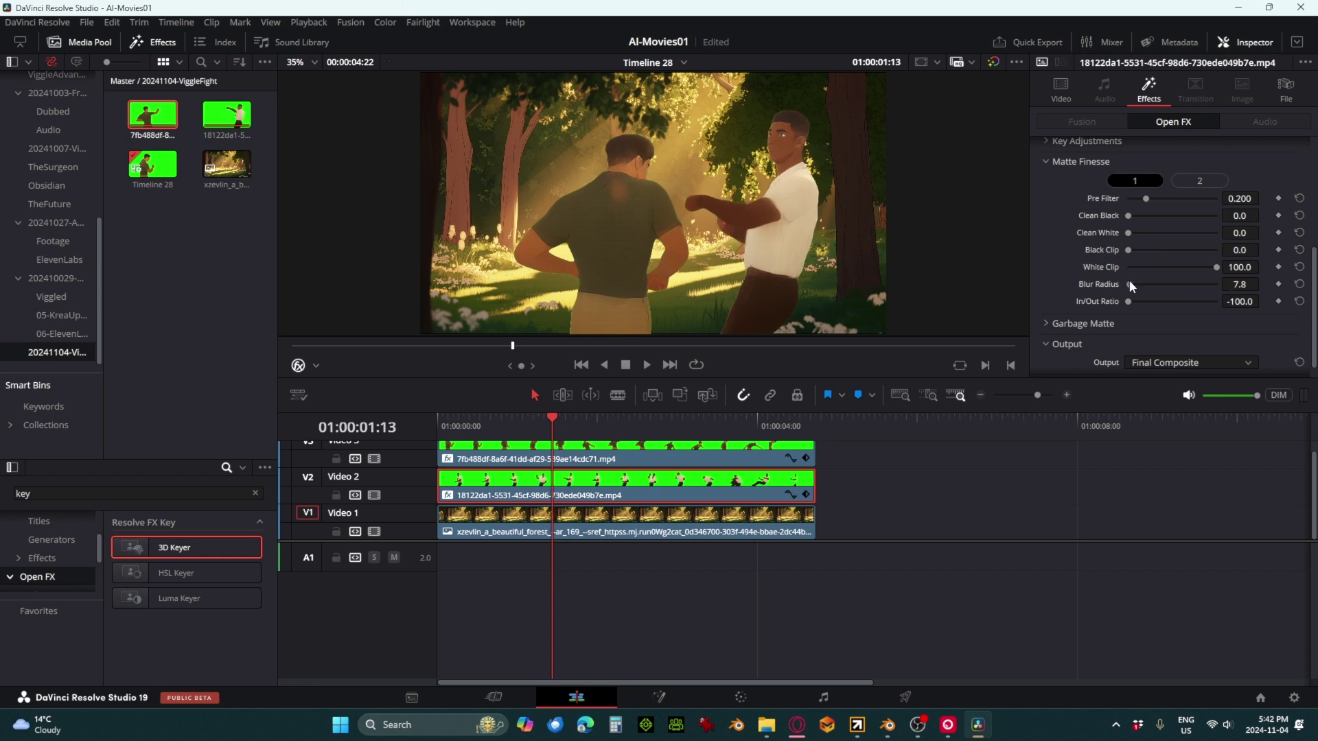
Play the composited fight from the timeline start to check the keyed edges, and return the playhead to 01:00:01:06
click(437, 424)
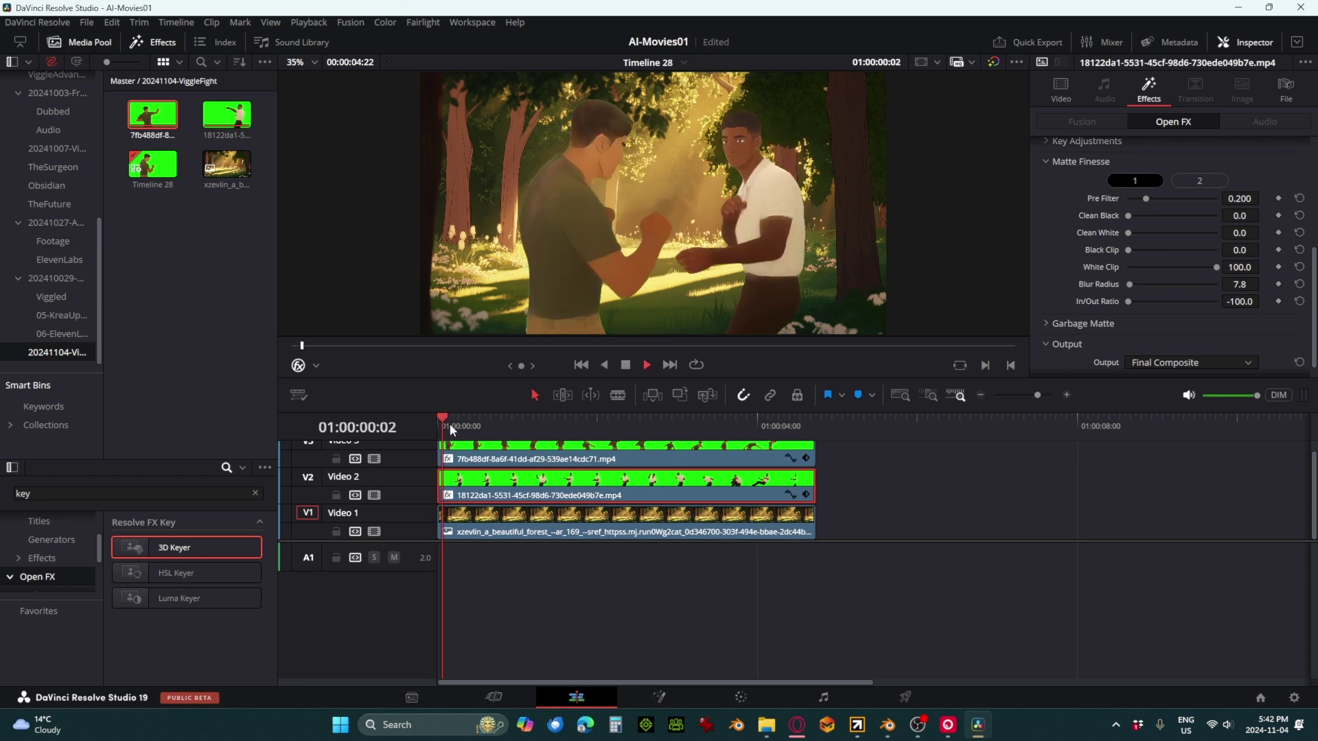
key(space)
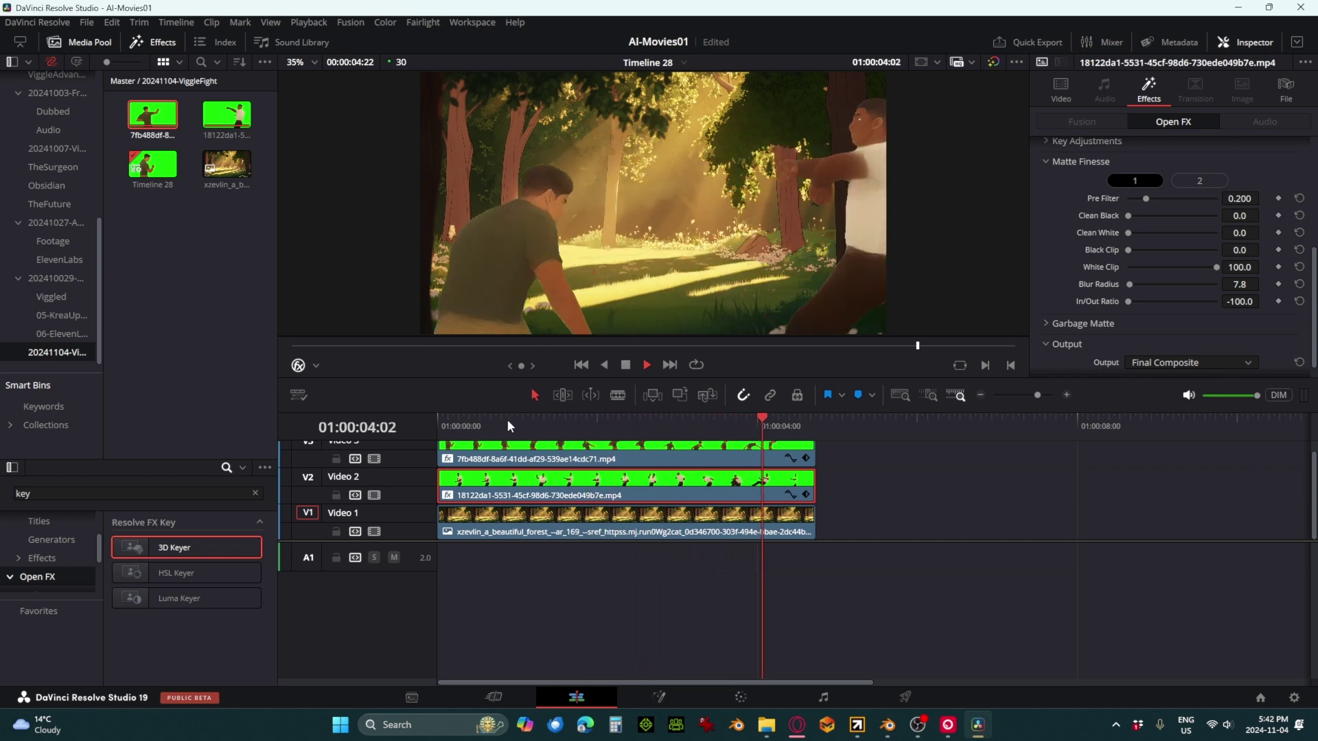
key(space)
click(533, 427)
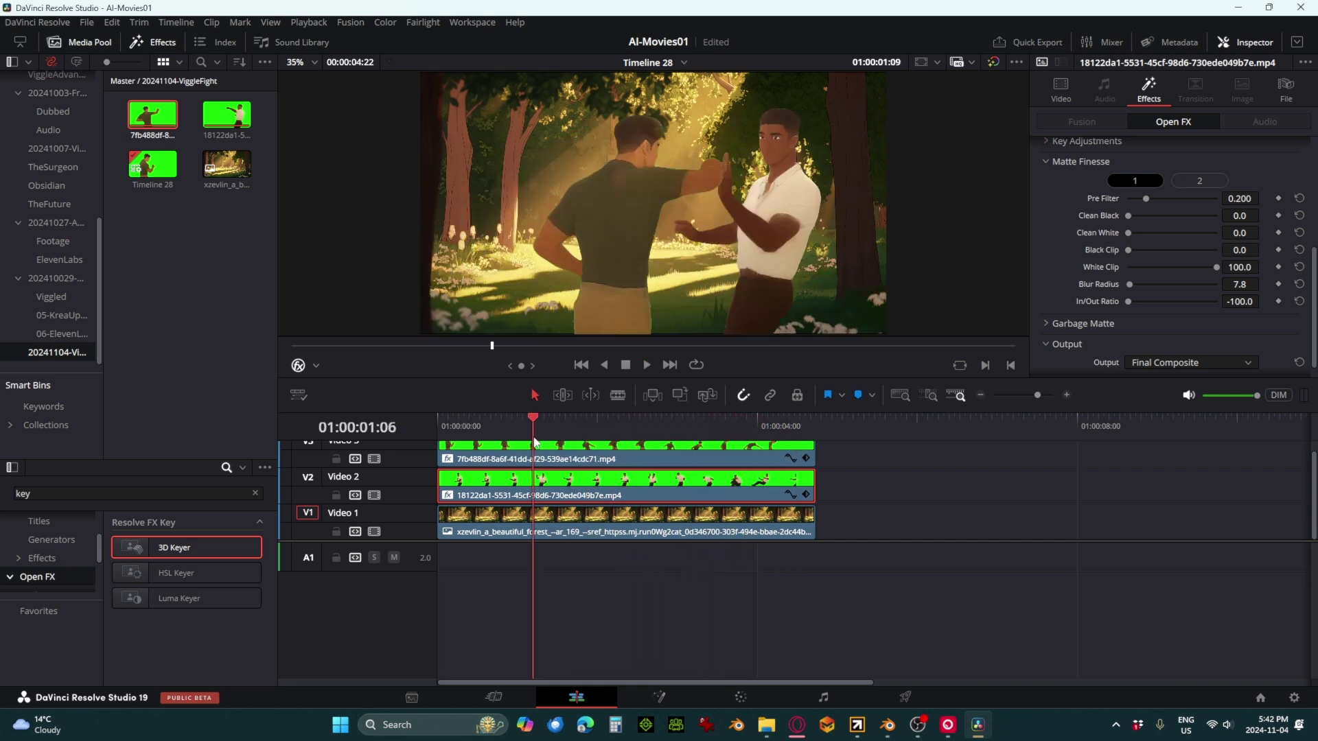
Search the effects for "lens" and apply Lens Blur to the forest image on Video 1
click(588, 532)
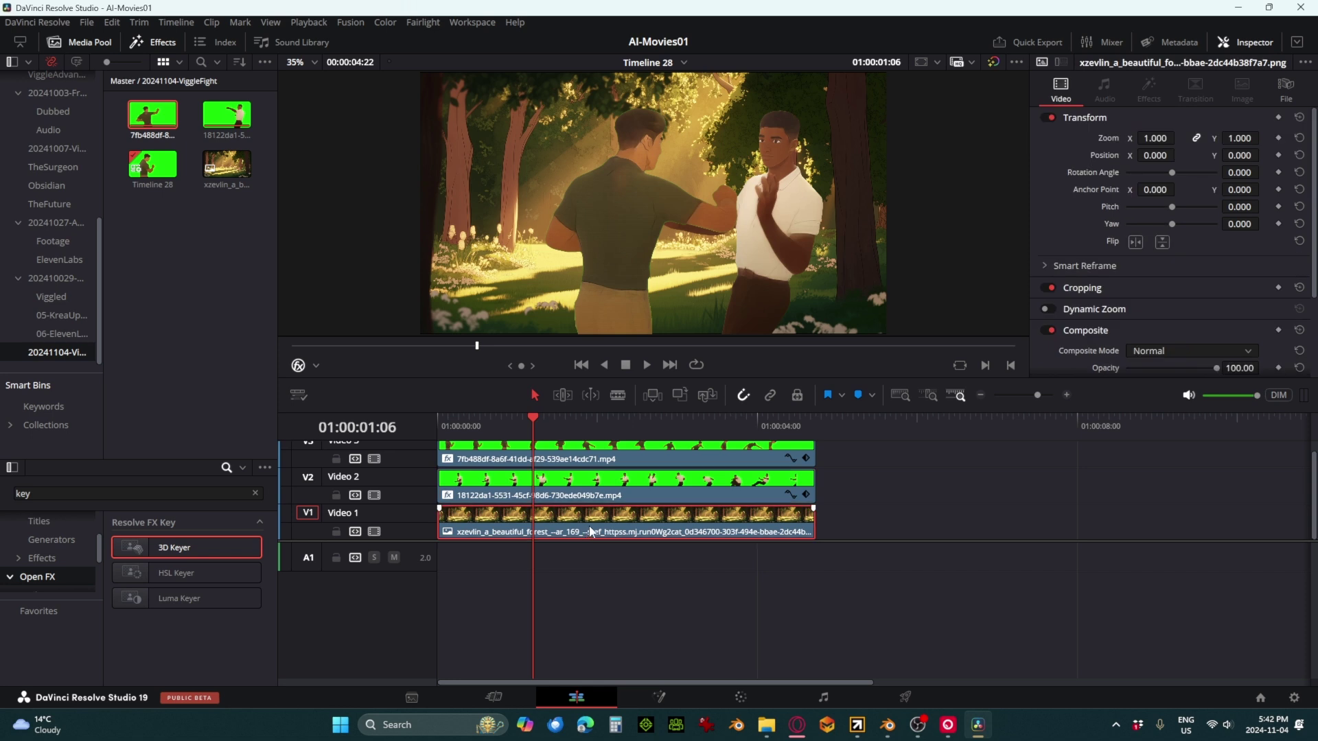
double_click(133, 496)
text(cam)
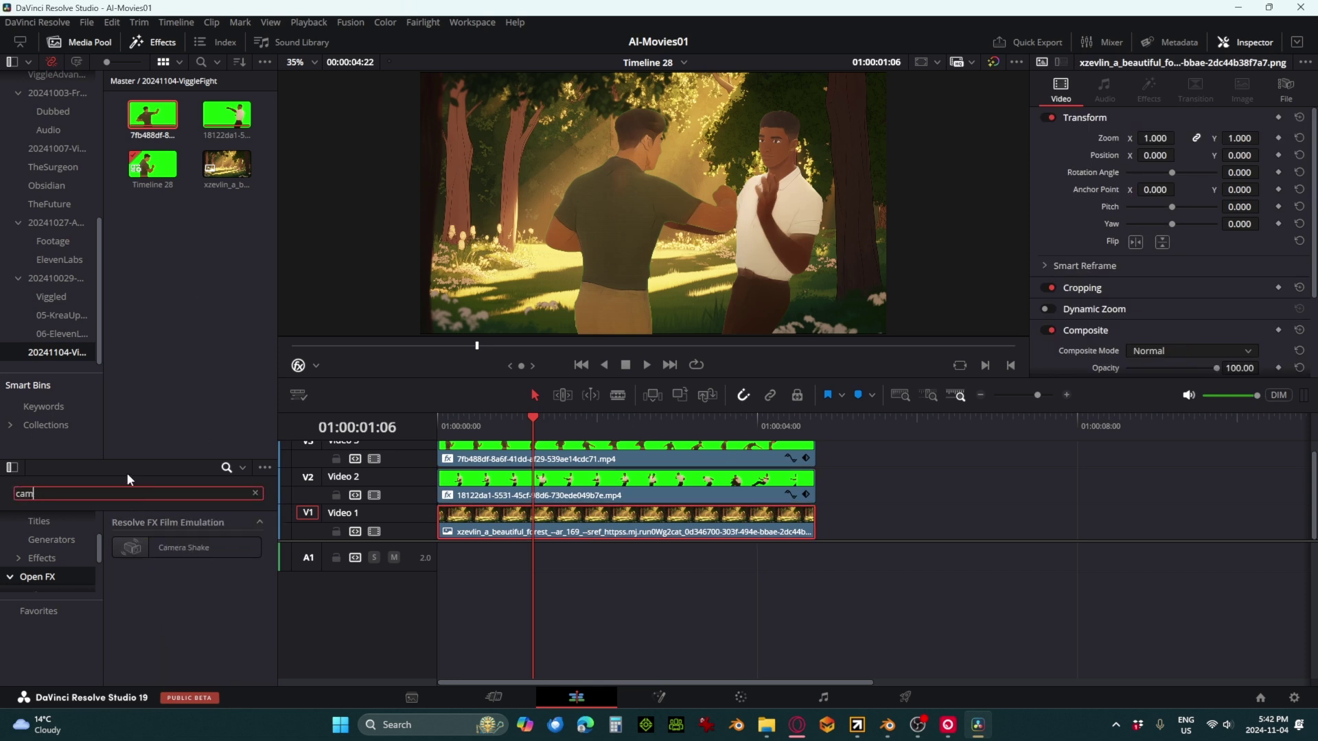
key(BackSpace)
key(BackSpace)
text(lens)
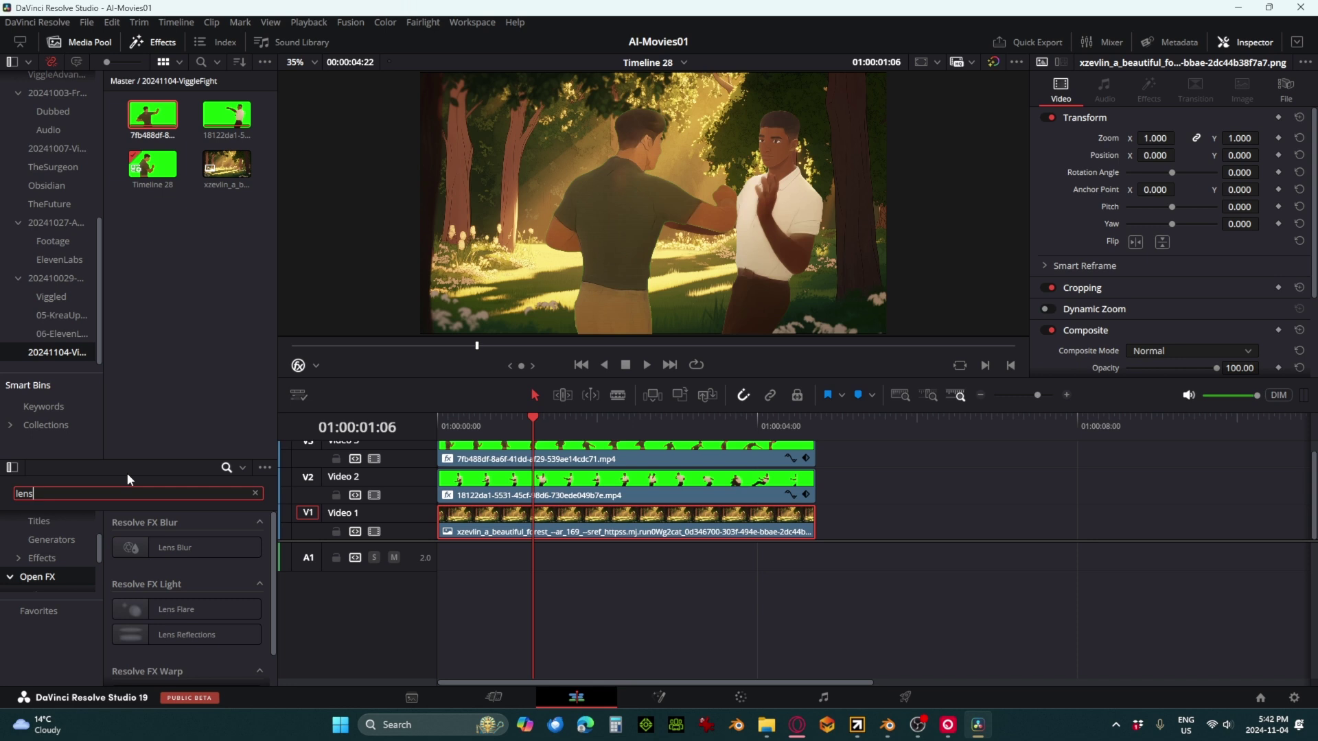
click(164, 549)
drag(165, 549, 534, 517)
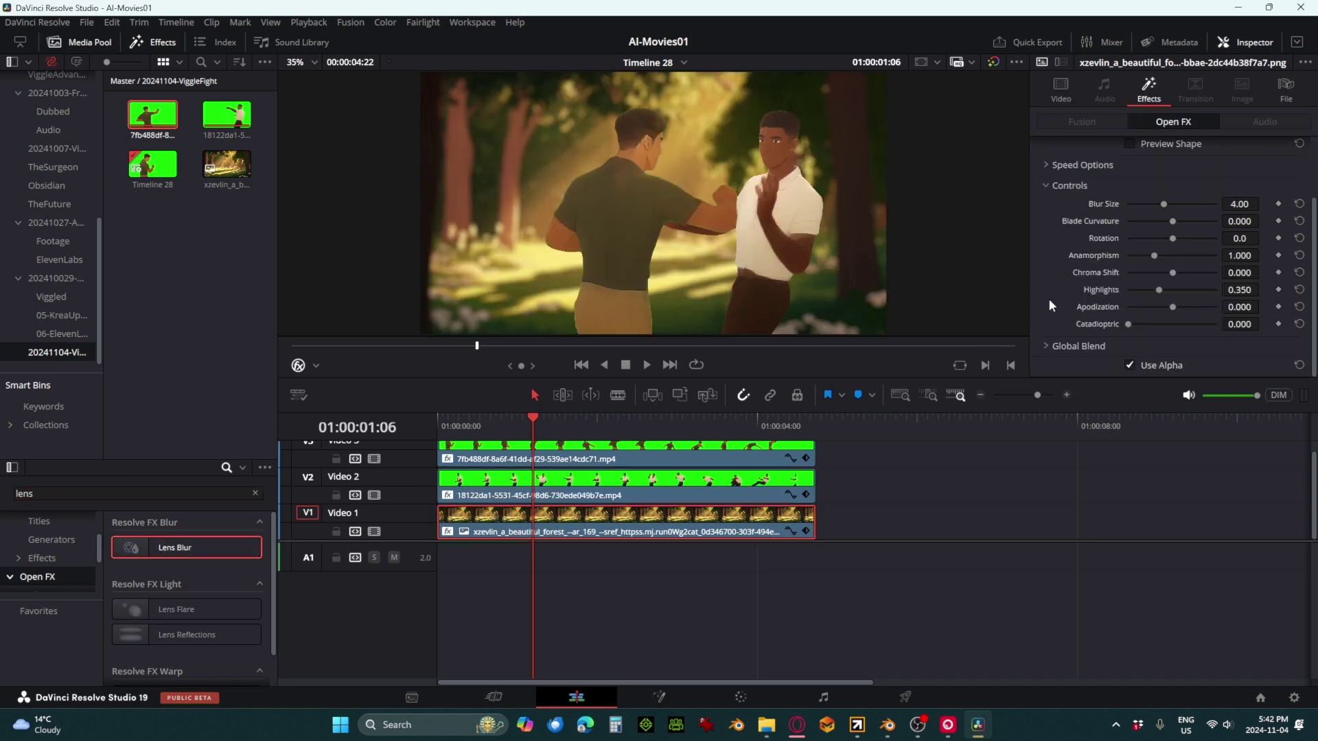
Set the Lens Blur's Blur Size to 2 on the forest image
click(1239, 204)
text(2)
key(Return)
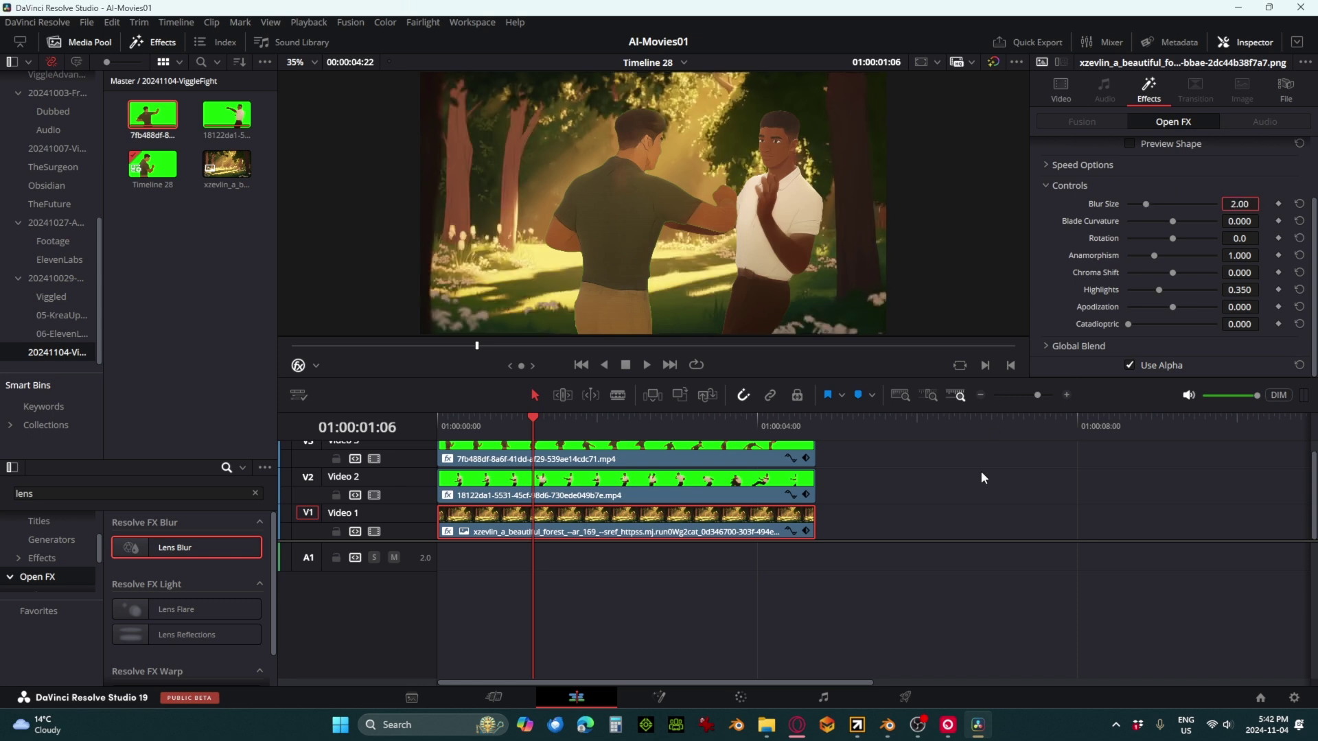
Set the forest image's Lens Blur Blur Size to 3 and move the playhead back to the timeline start
click(1239, 187)
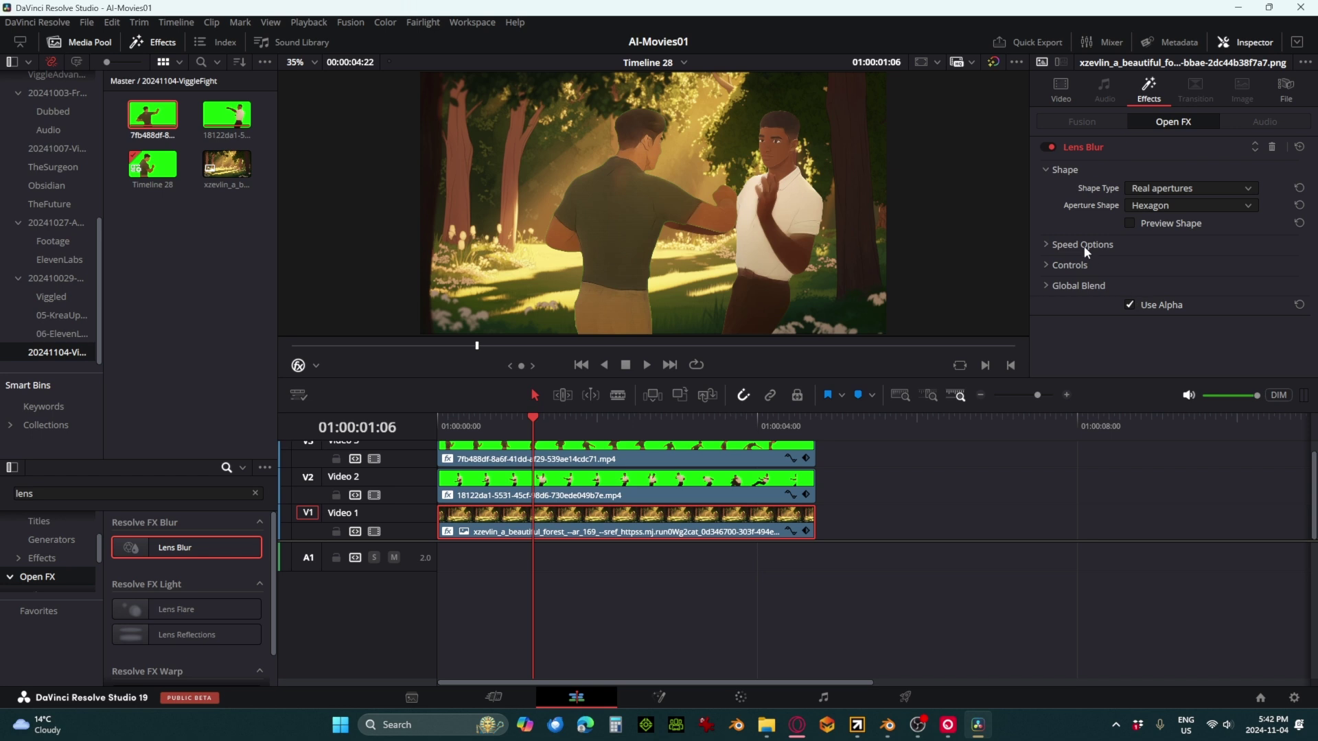
click(1083, 245)
click(1082, 246)
click(1070, 265)
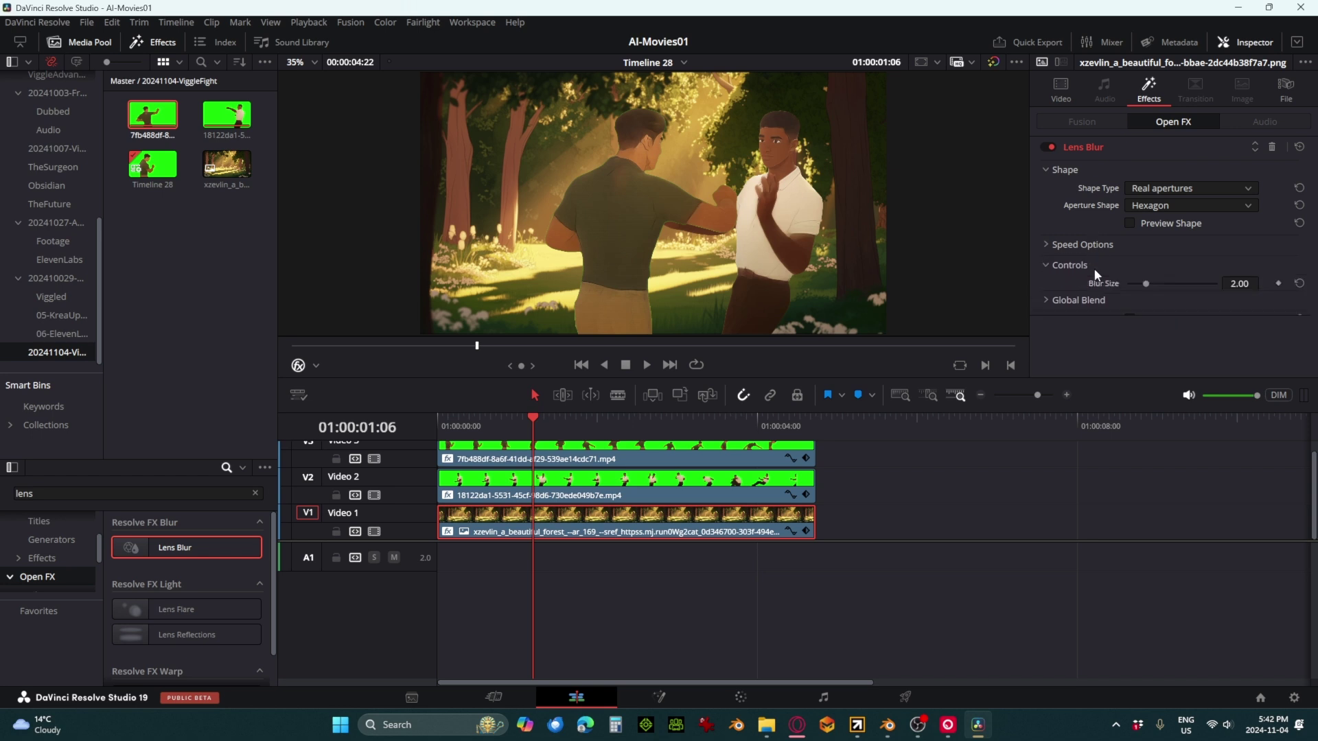
click(1240, 283)
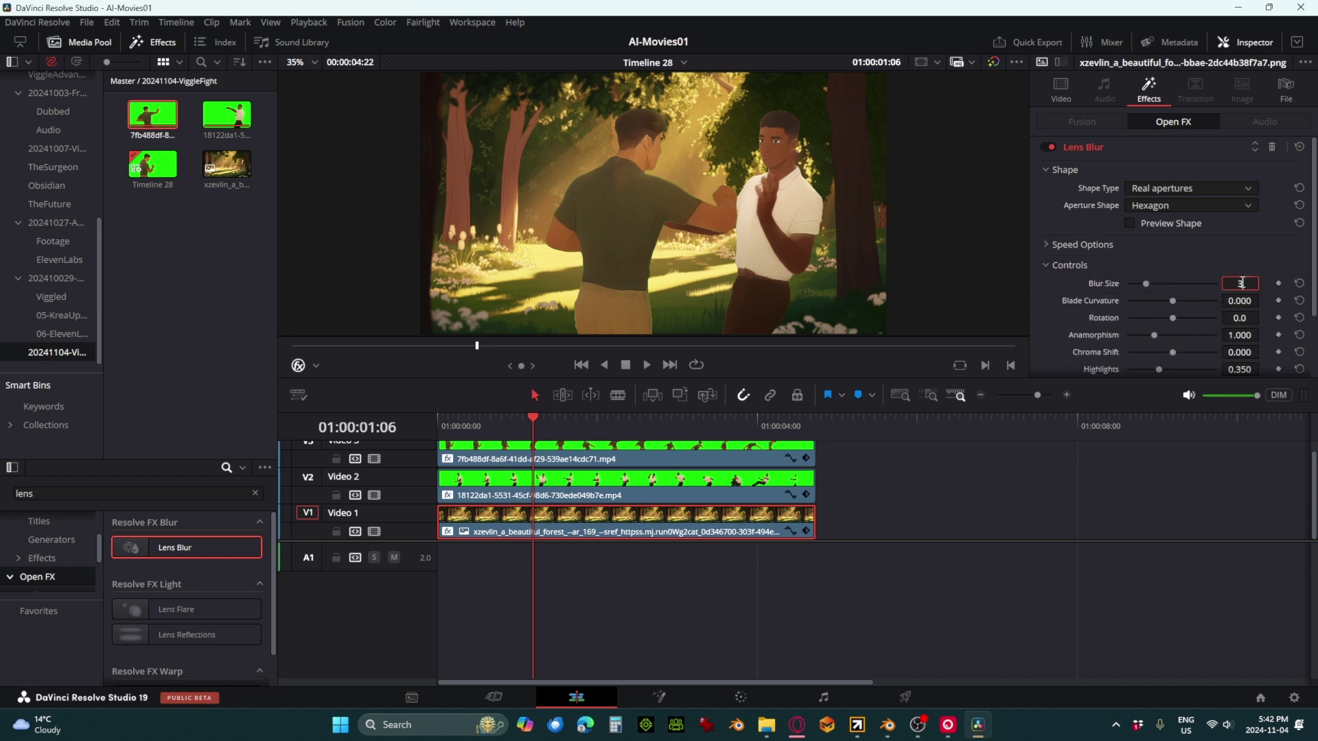
click(991, 492)
drag(533, 420, 412, 422)
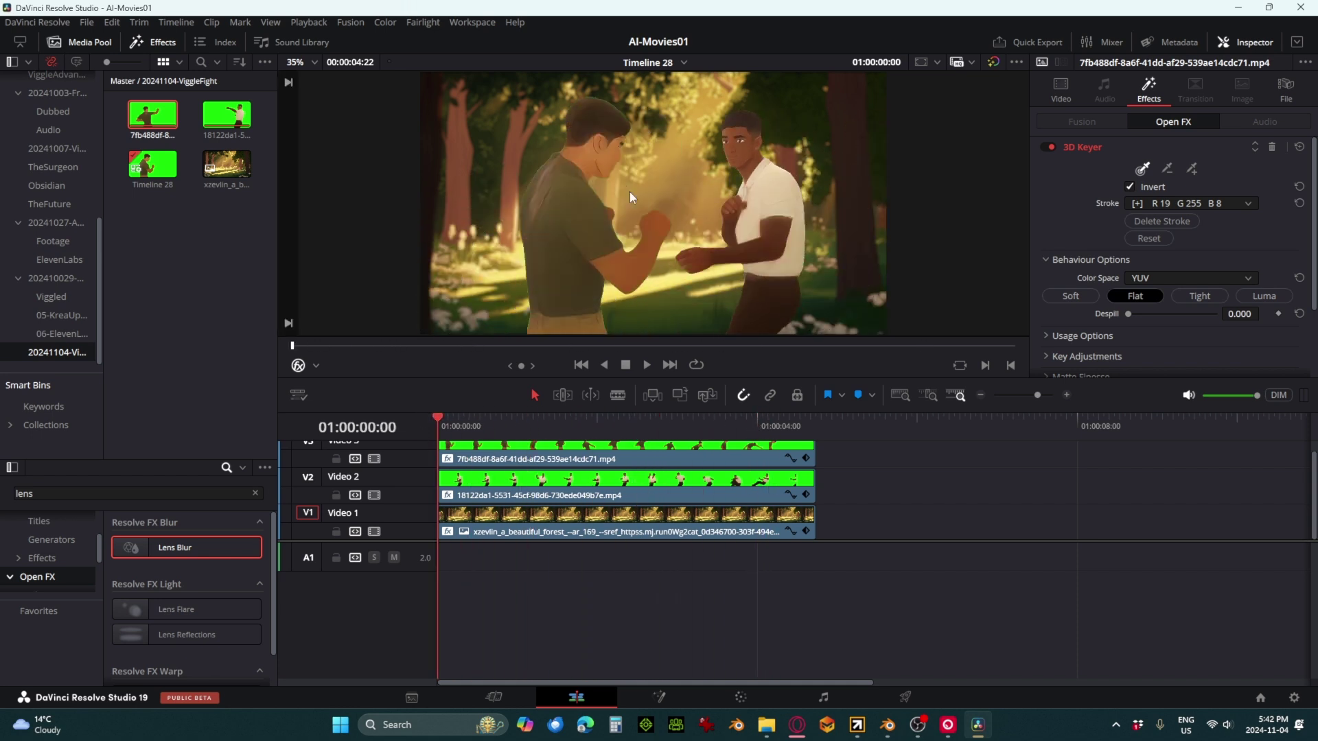